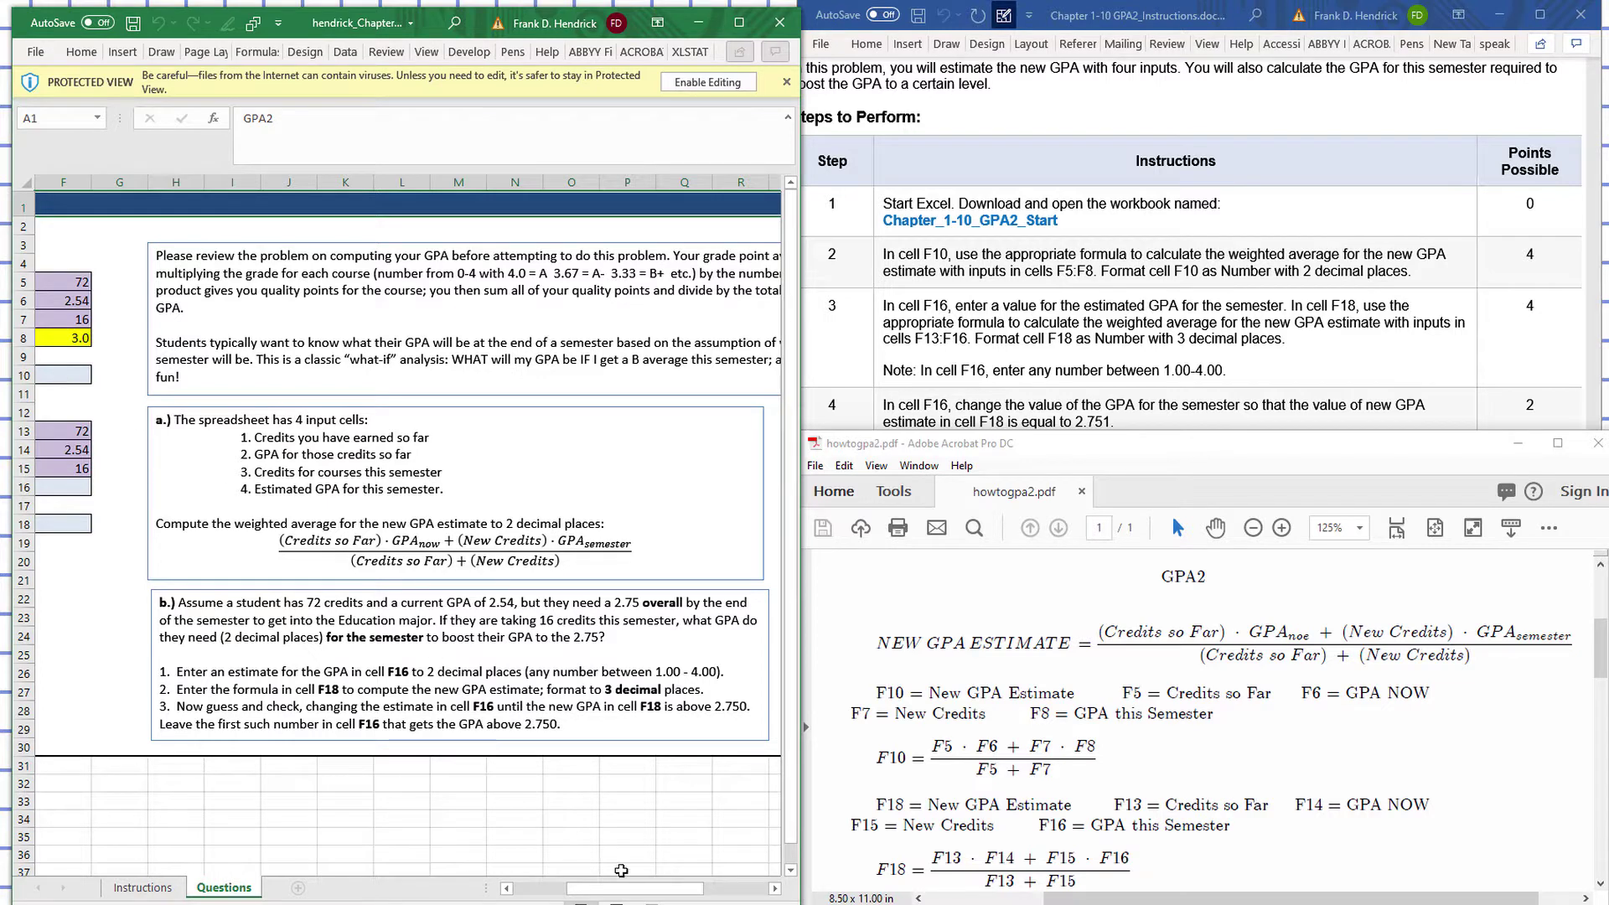
# Step: Take the GPA2 workbook out of Protected View with Enable Editing, with cell F10 selected
pyautogui.moveTo(650, 890); pyautogui.dragTo(597, 890)
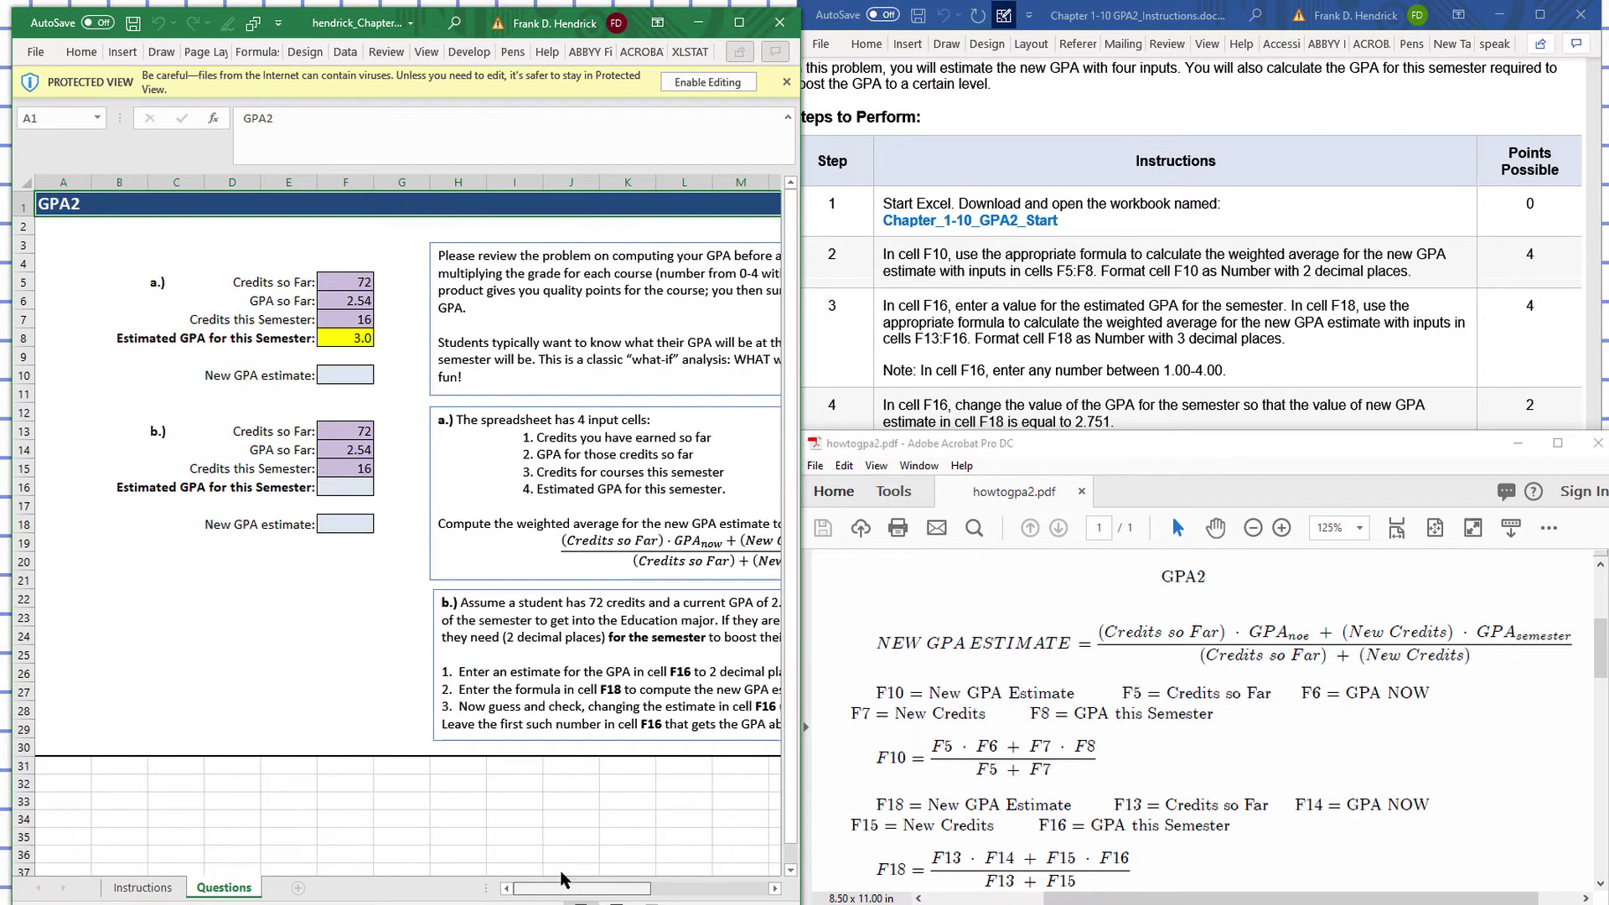
pyautogui.click(353, 377)
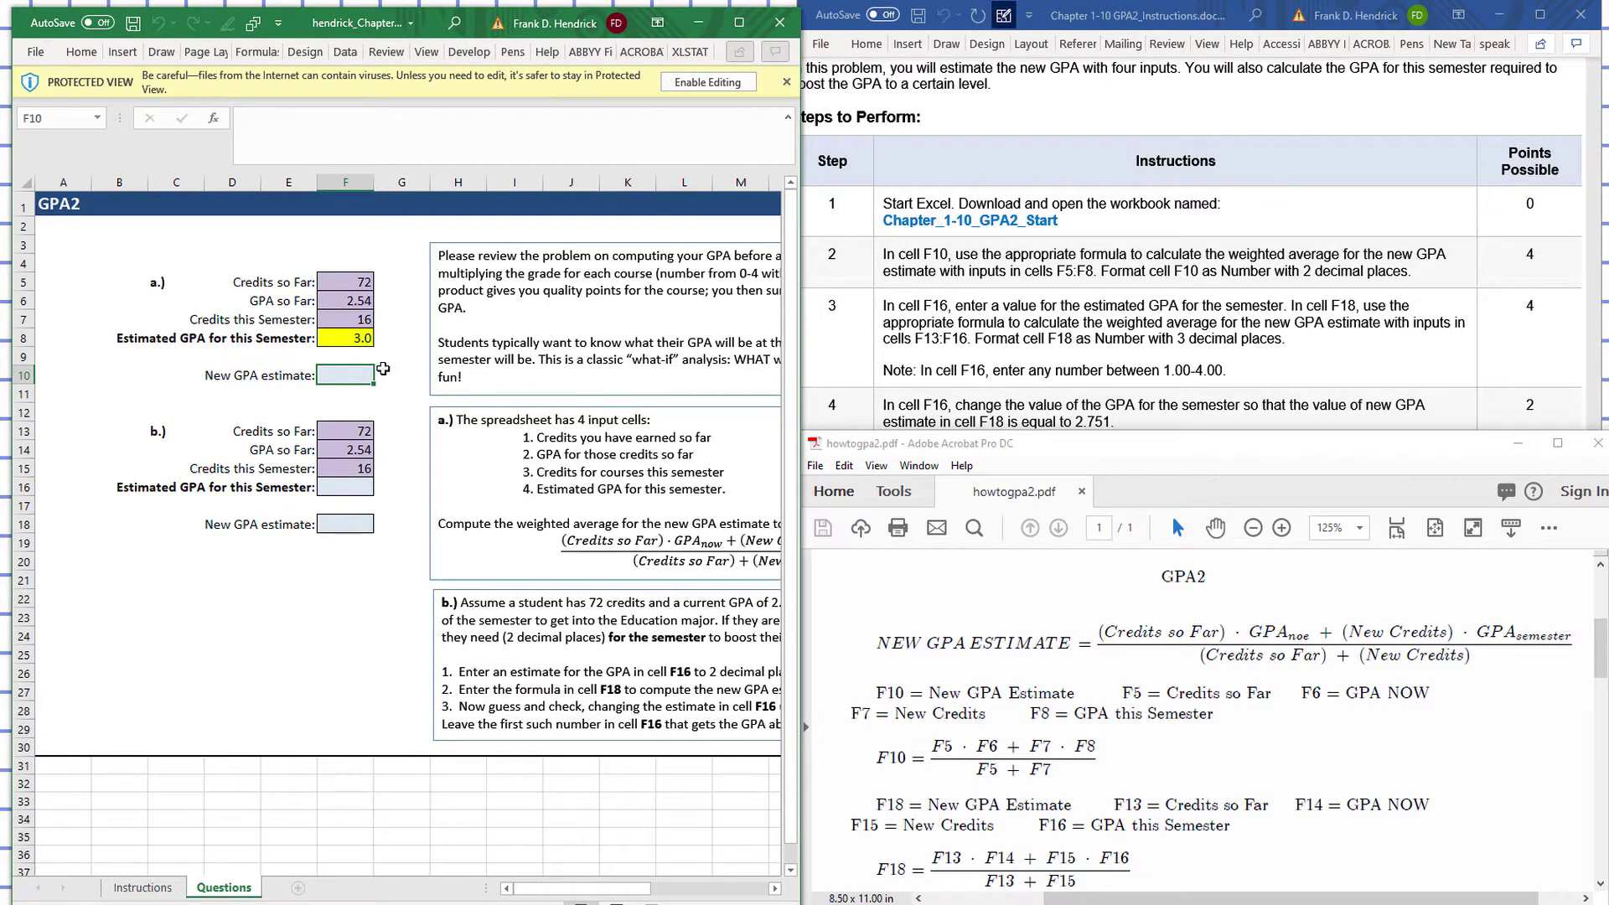
pyautogui.rightClick(334, 374)
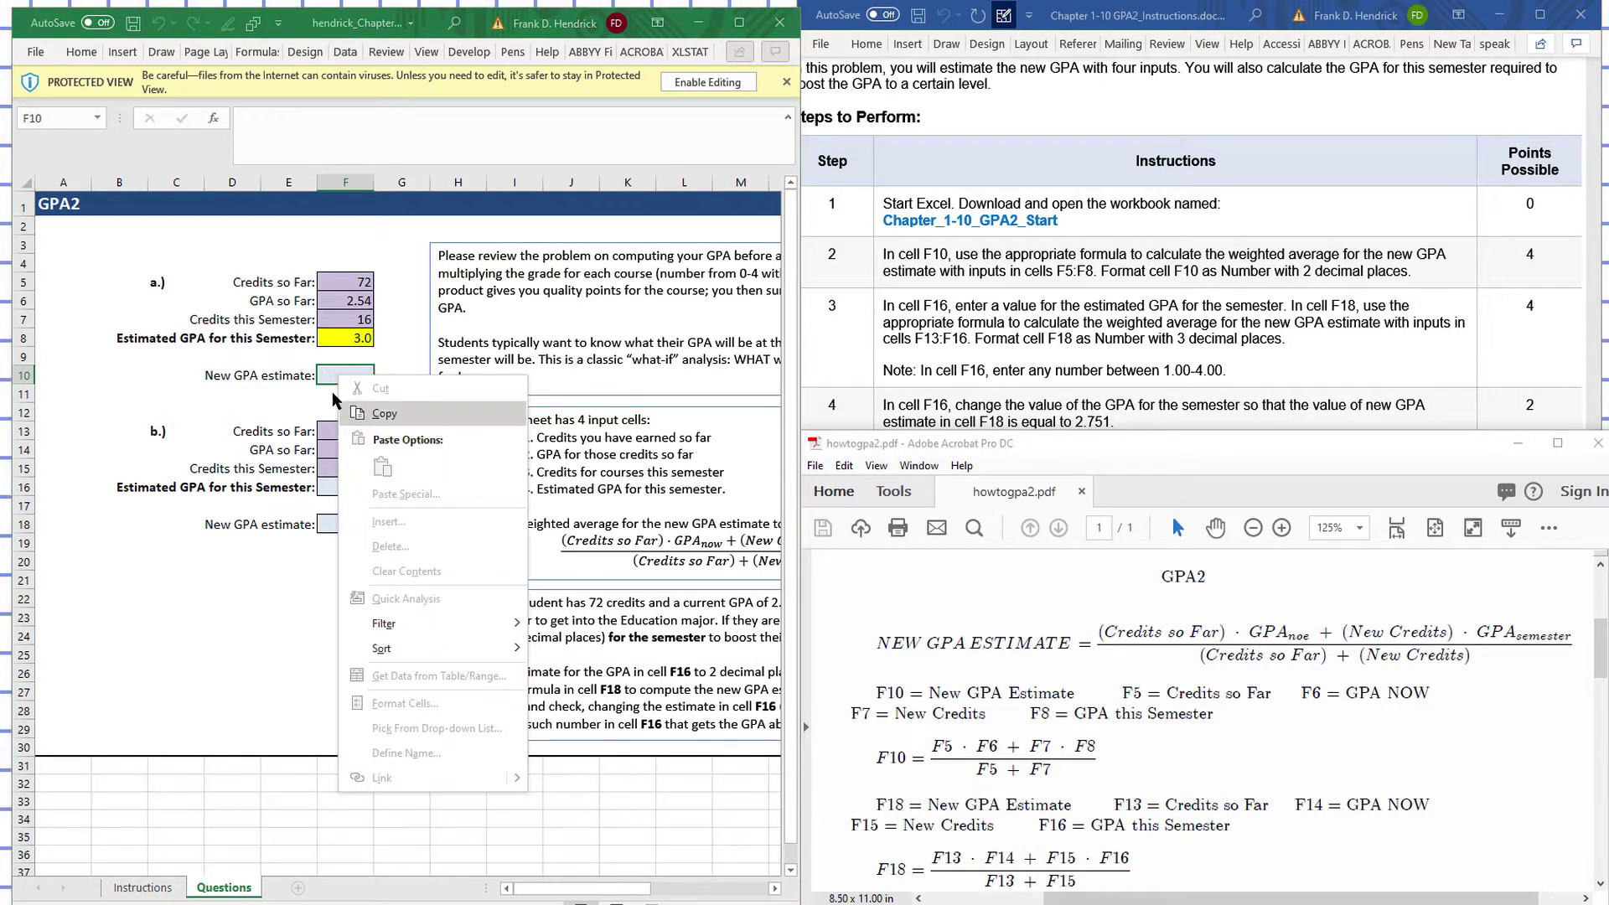
pyautogui.click(692, 81)
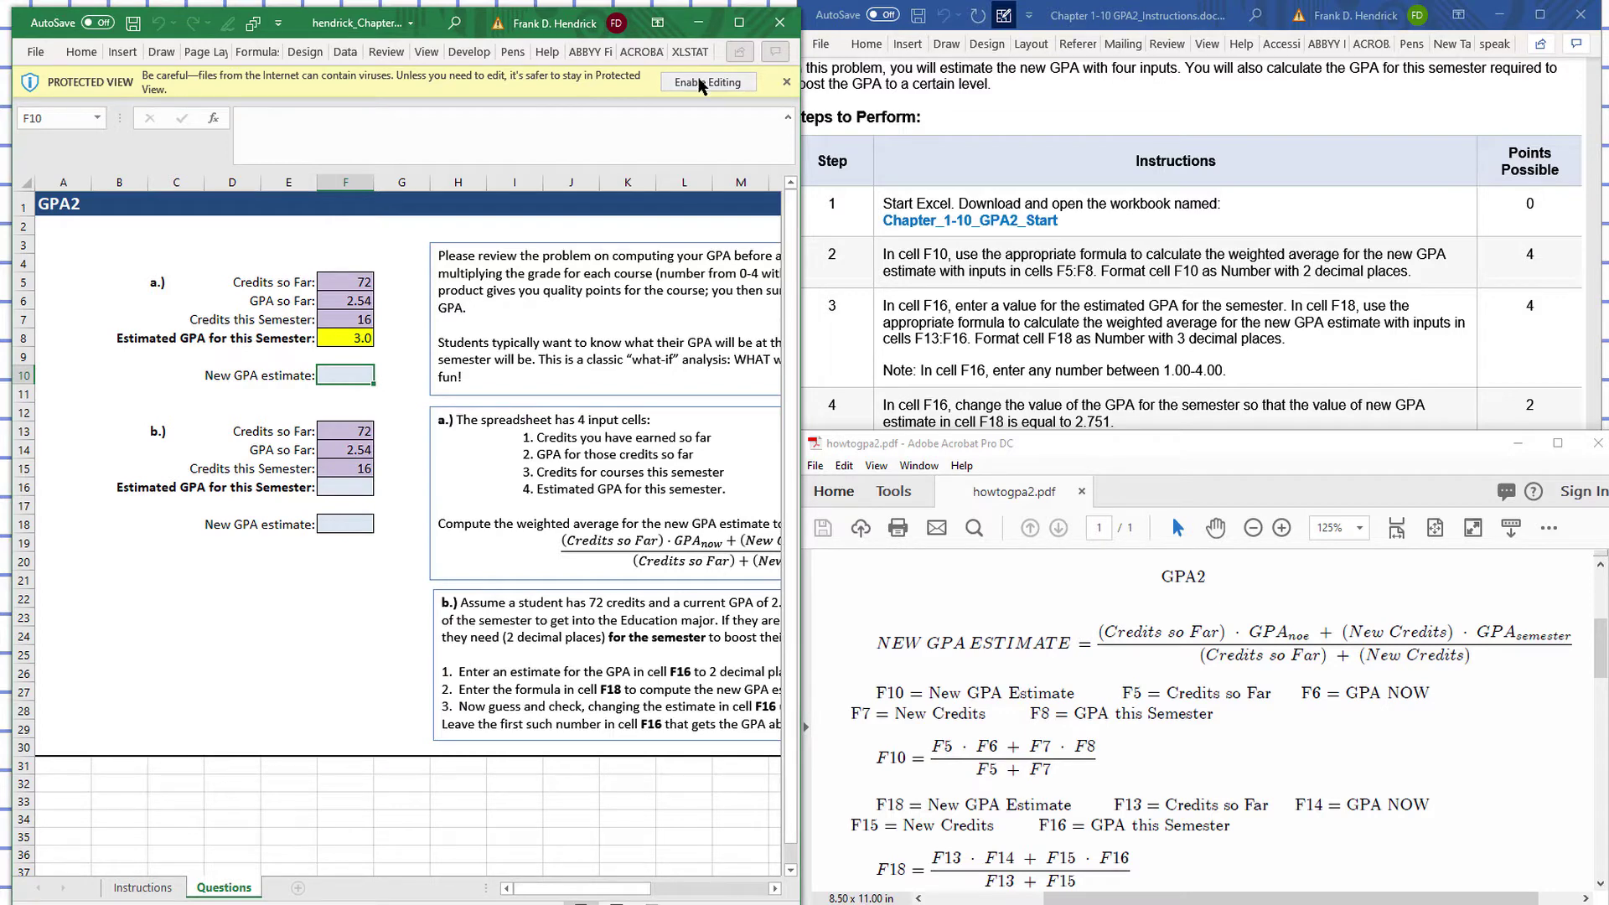
pyautogui.click(702, 85)
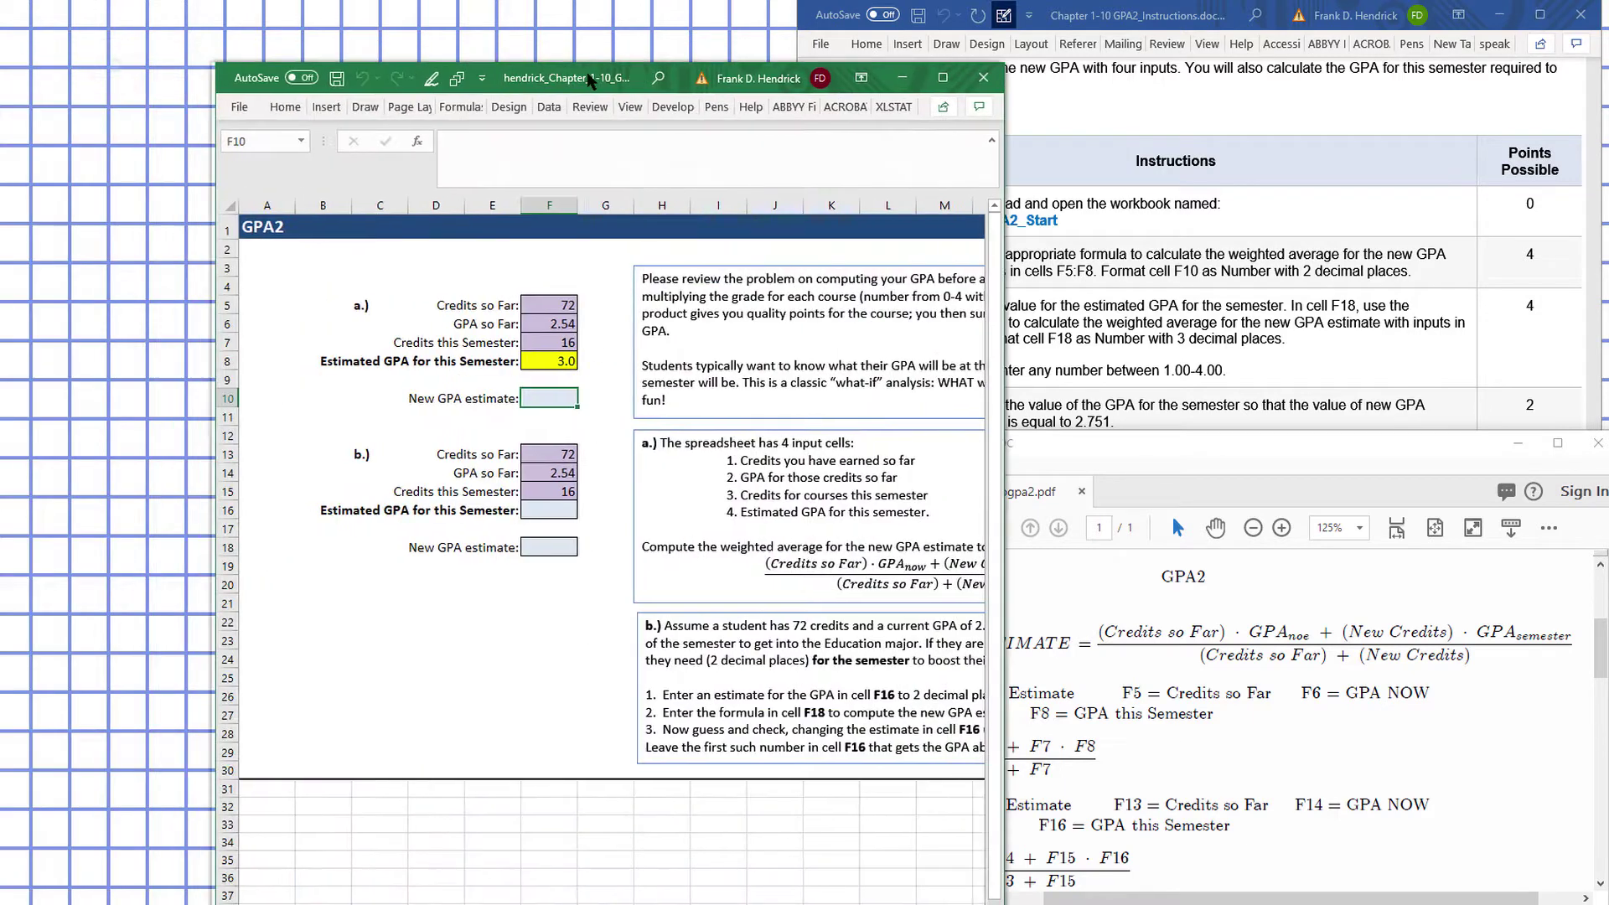
pyautogui.moveTo(375, 17); pyautogui.dragTo(375, 12)
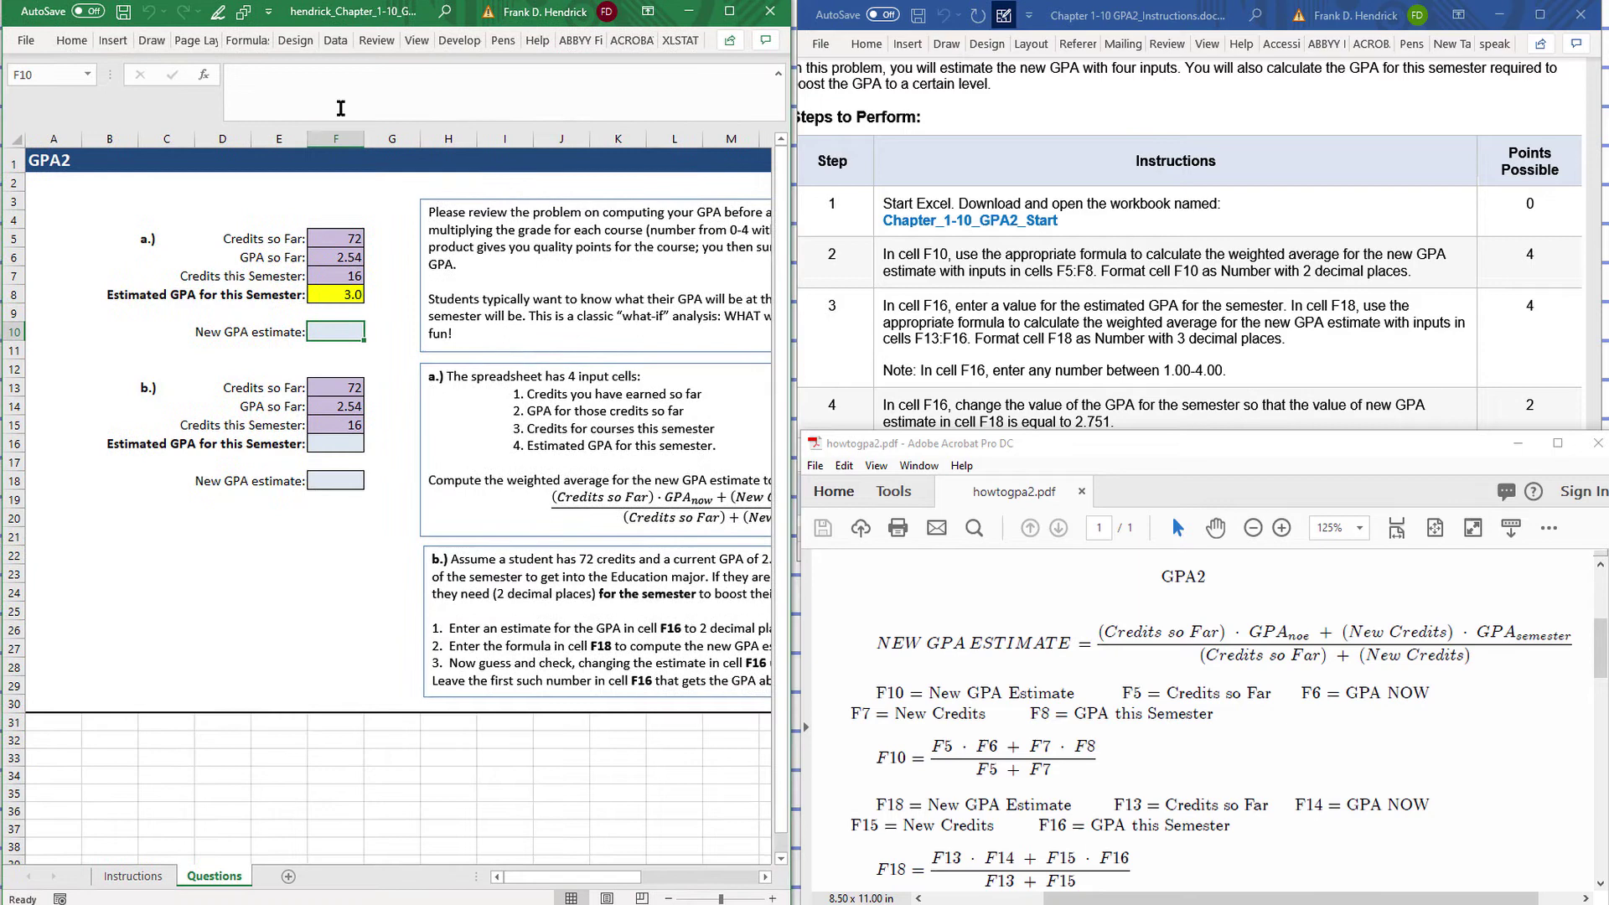
# Step: Give the New GPA estimate cell F10 the Number format with 2 decimal places
pyautogui.rightClick(332, 334)
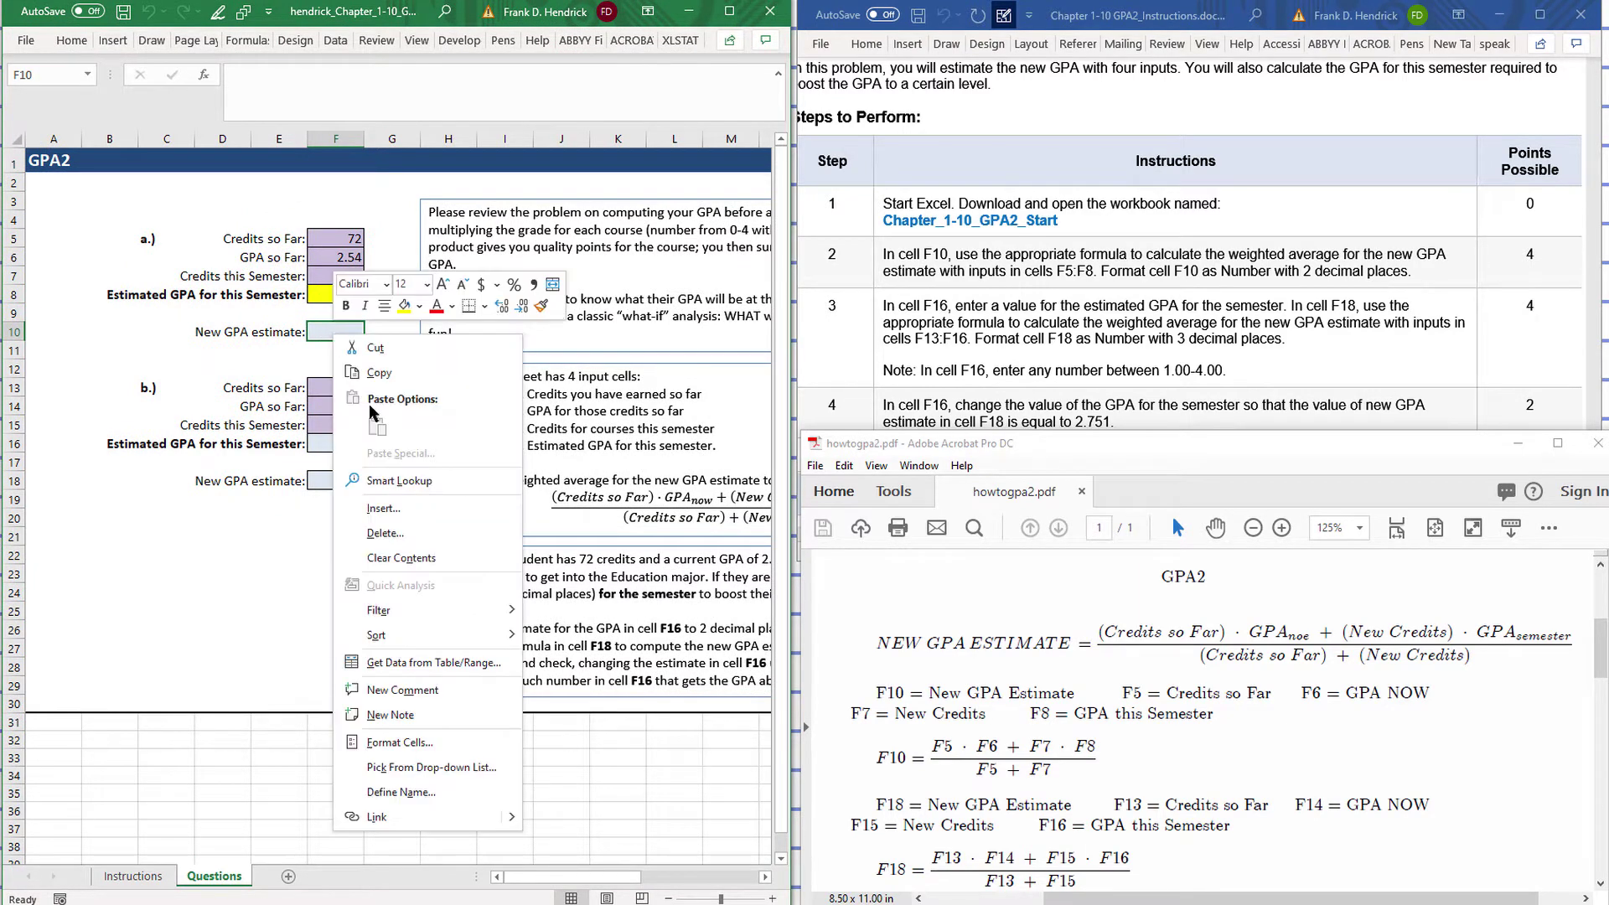
pyautogui.click(412, 743)
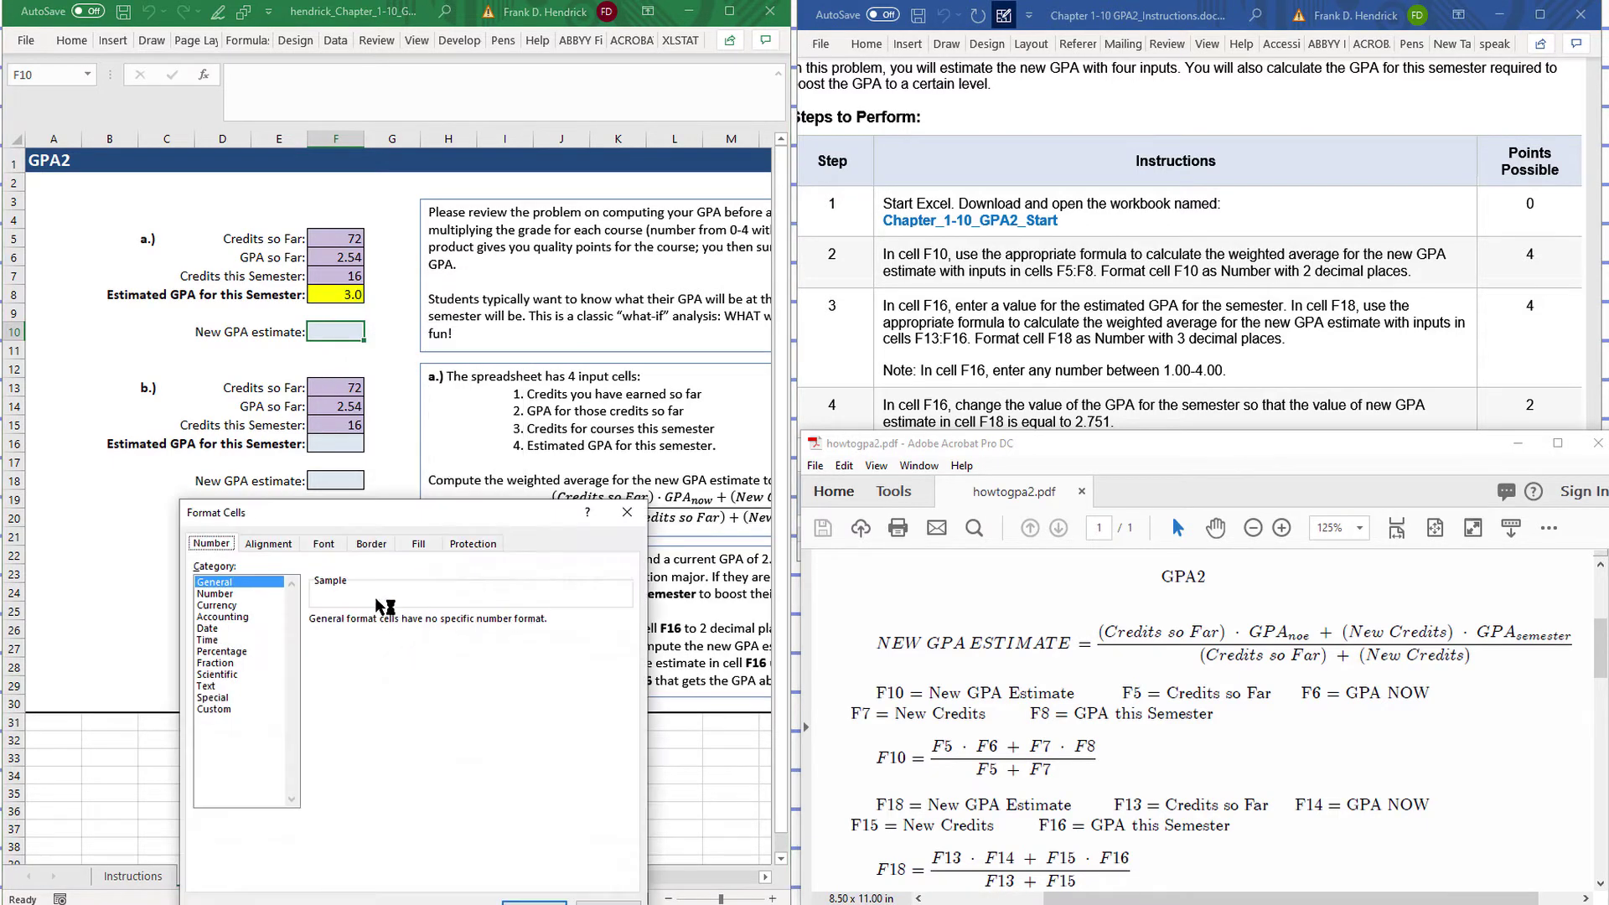
pyautogui.click(215, 595)
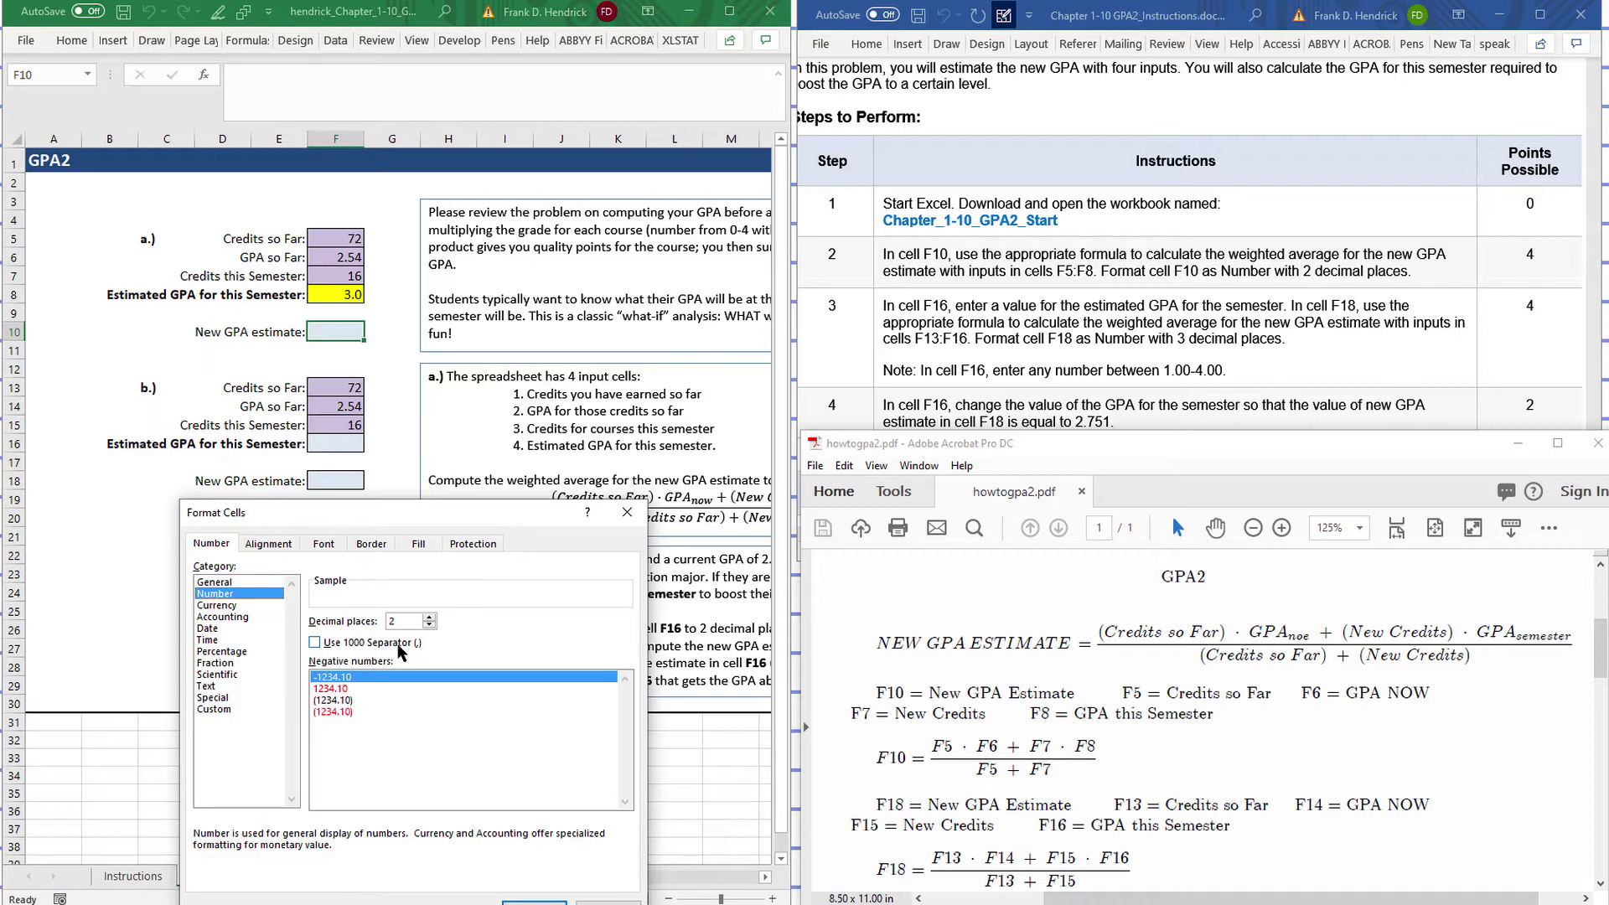
pyautogui.moveTo(434, 503); pyautogui.dragTo(375, 354)
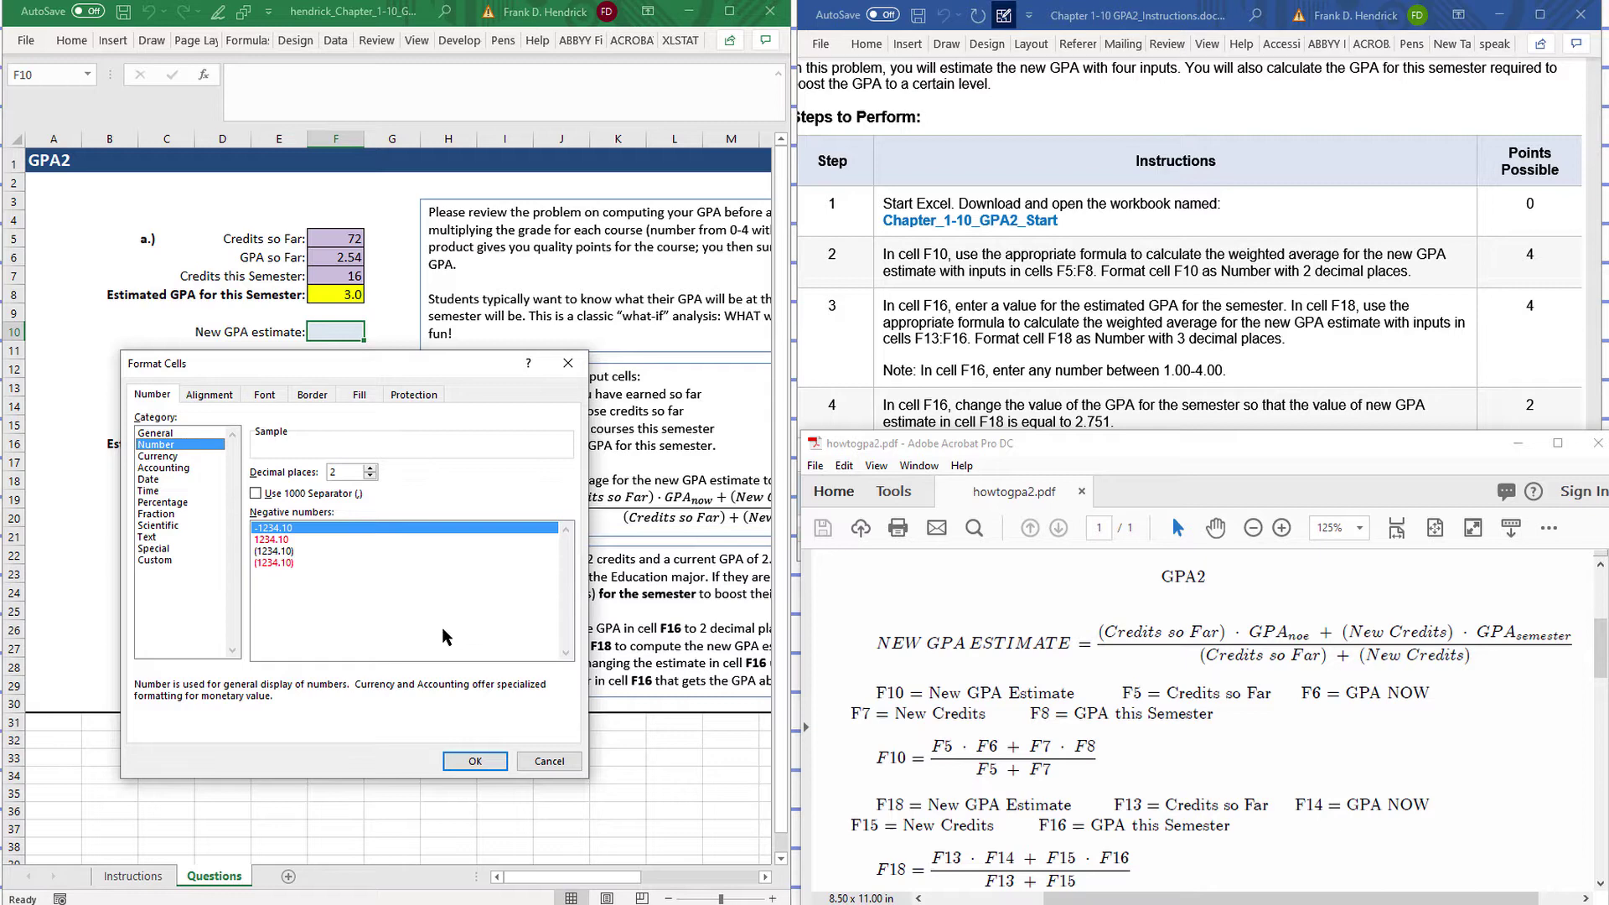
pyautogui.click(476, 761)
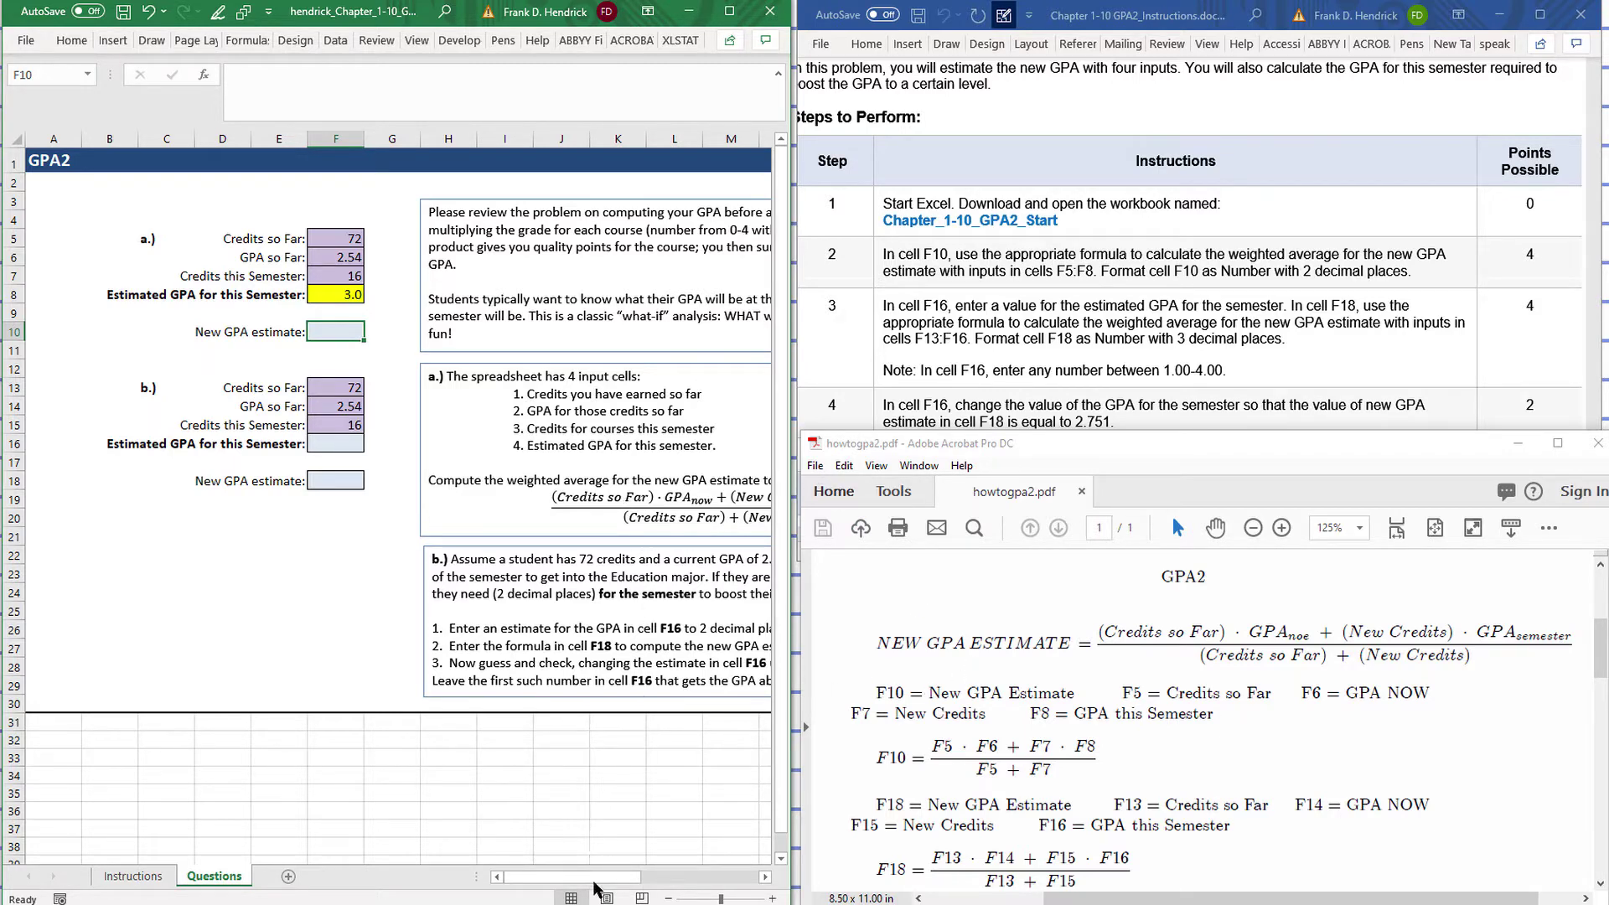
pyautogui.moveTo(604, 876); pyautogui.dragTo(648, 876)
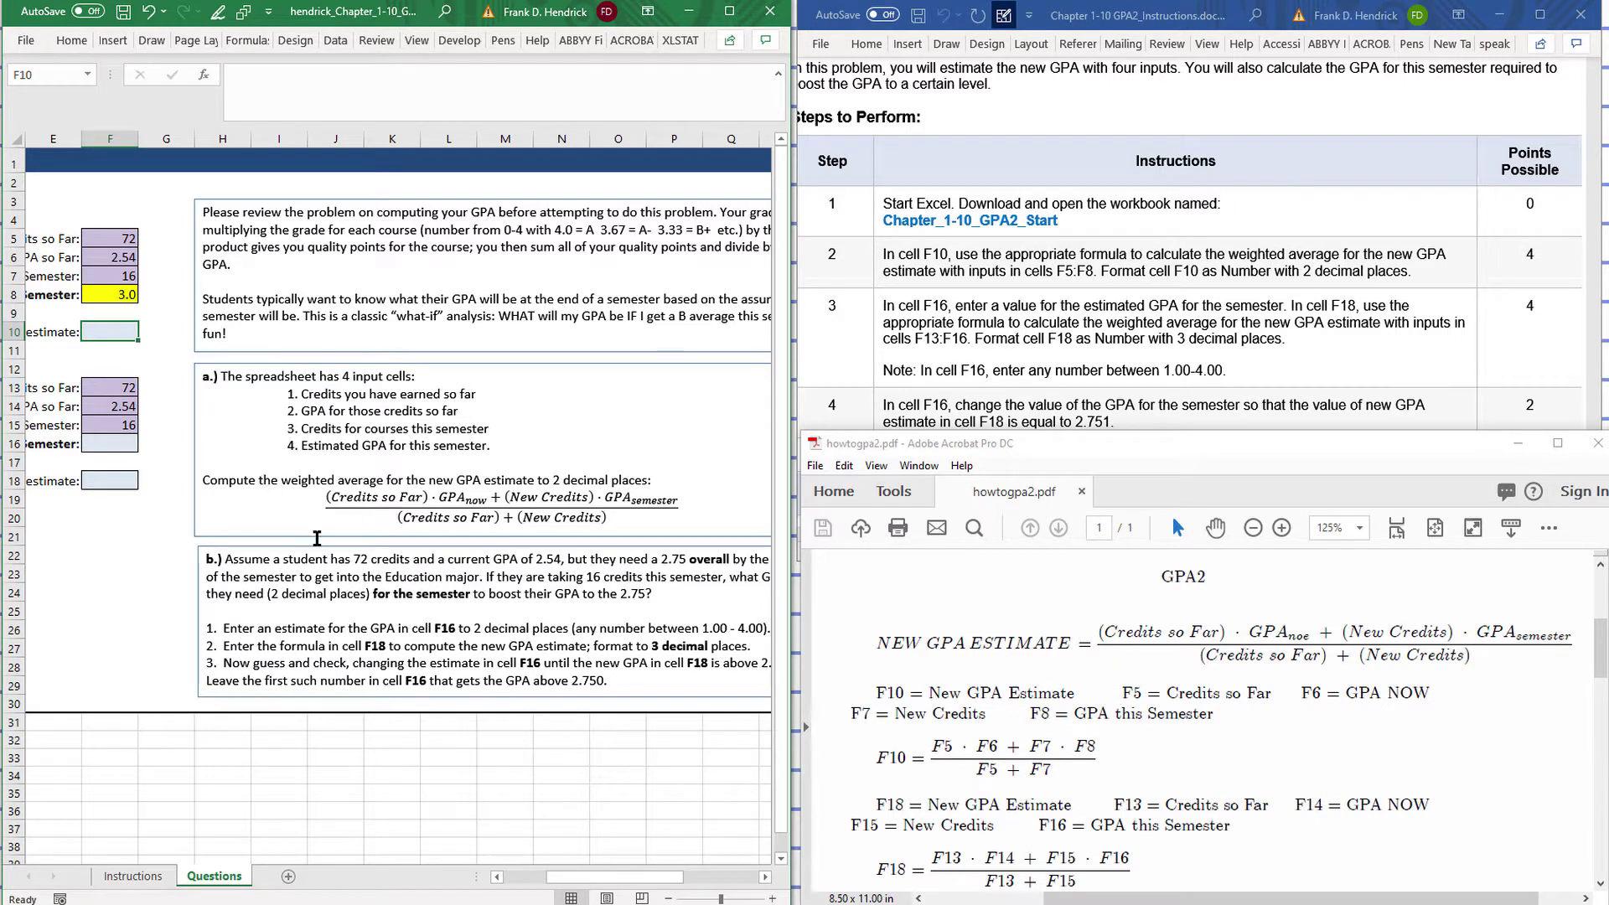
pyautogui.moveTo(681, 886); pyautogui.dragTo(645, 880)
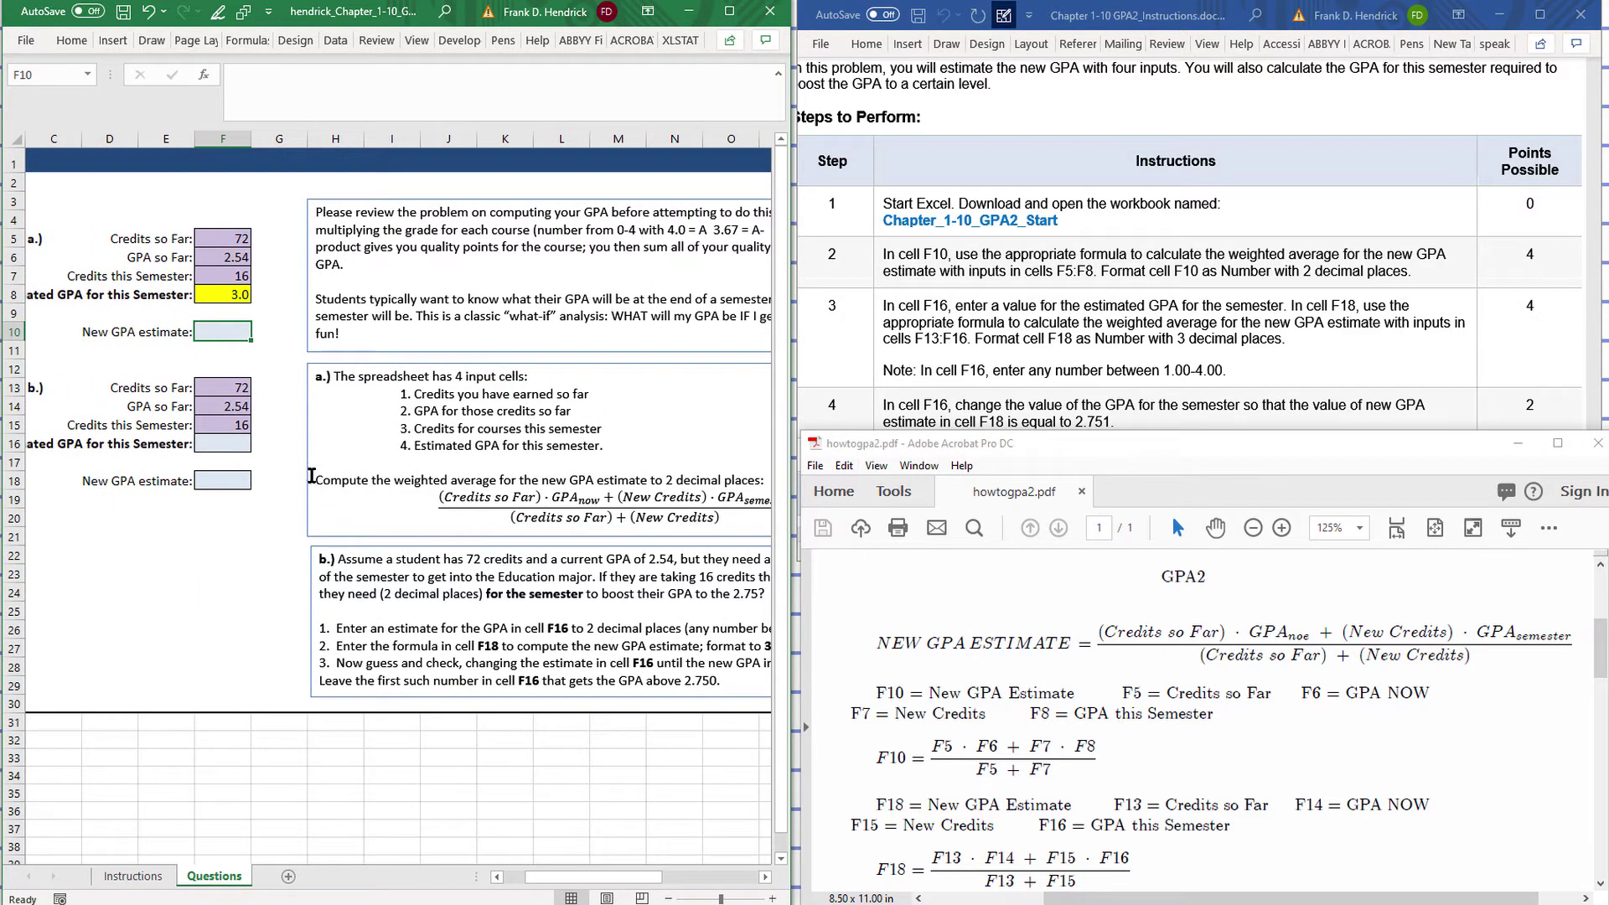
pyautogui.click(225, 242)
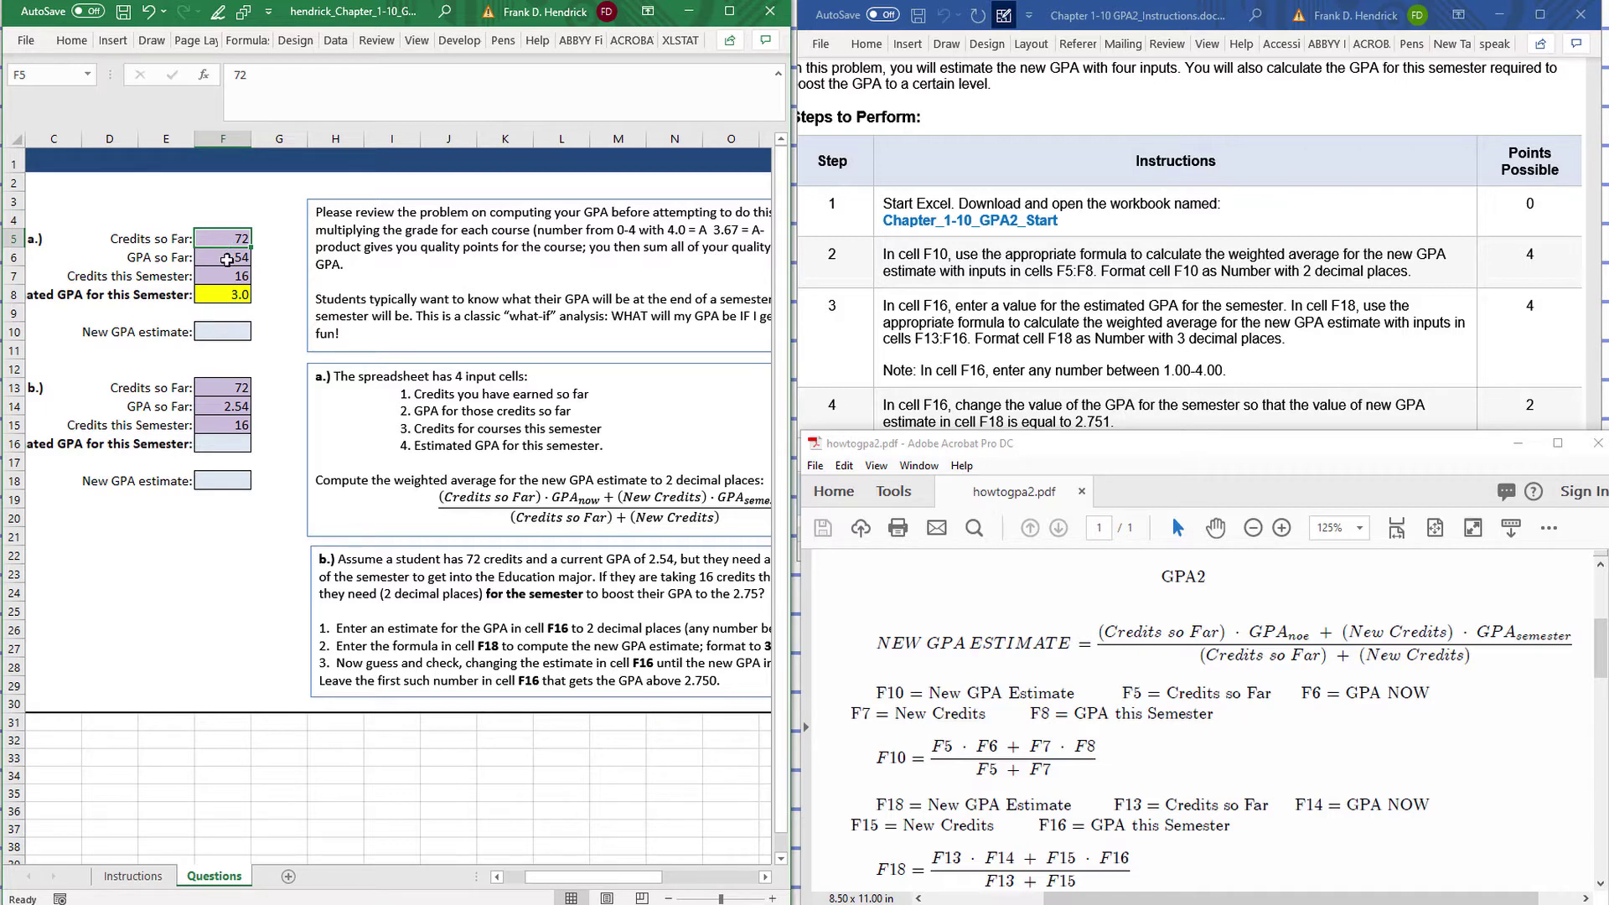
pyautogui.click(227, 260)
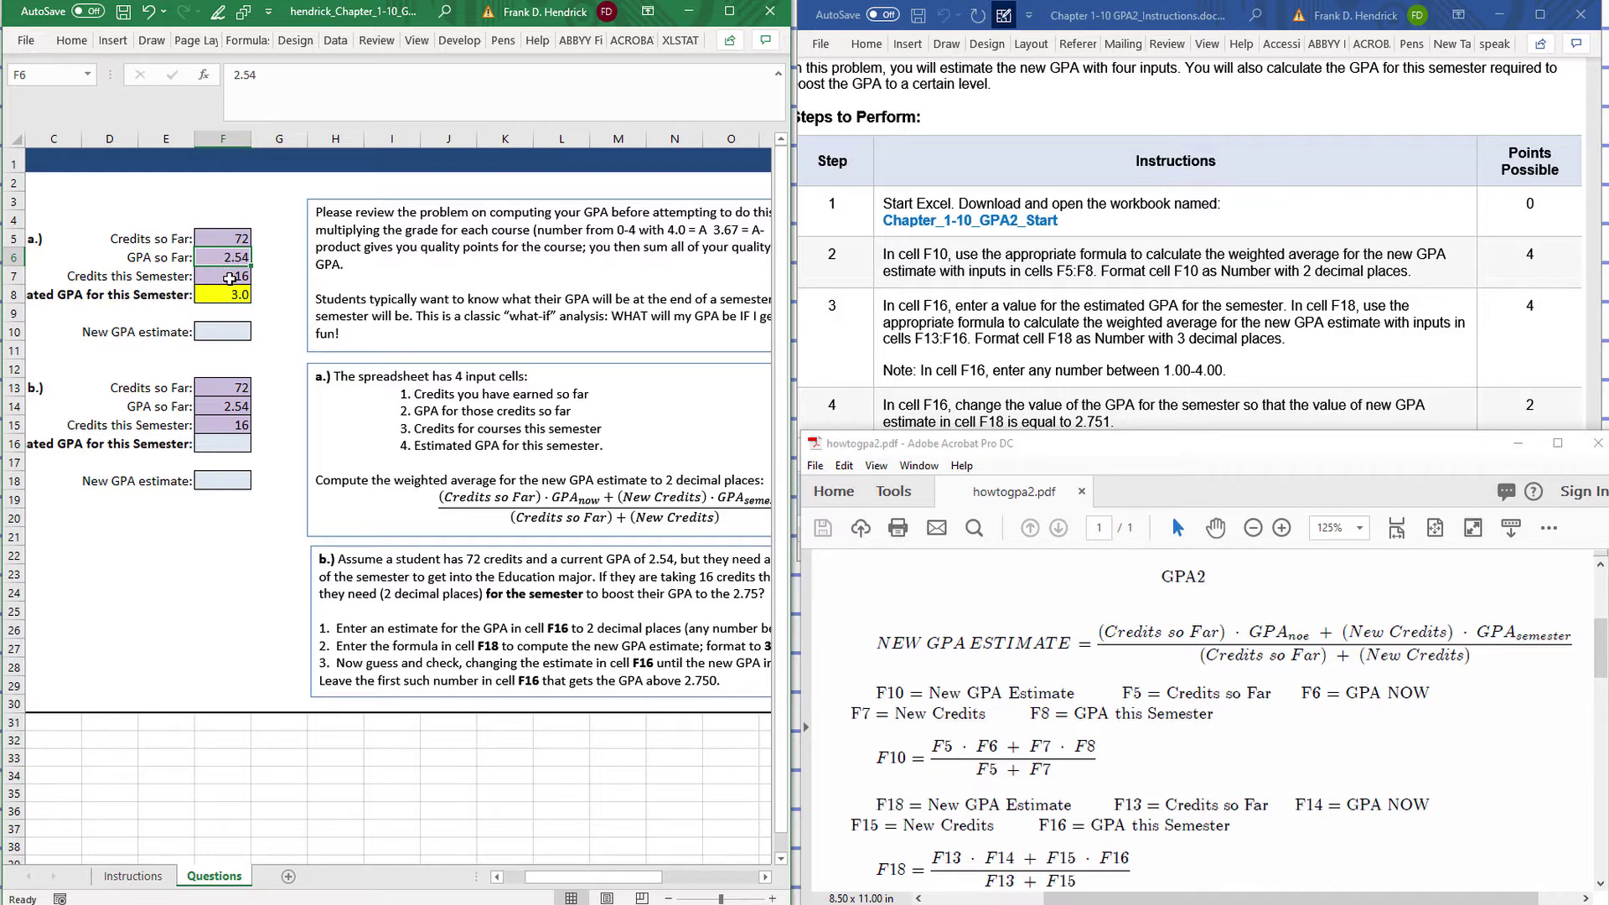
pyautogui.click(229, 278)
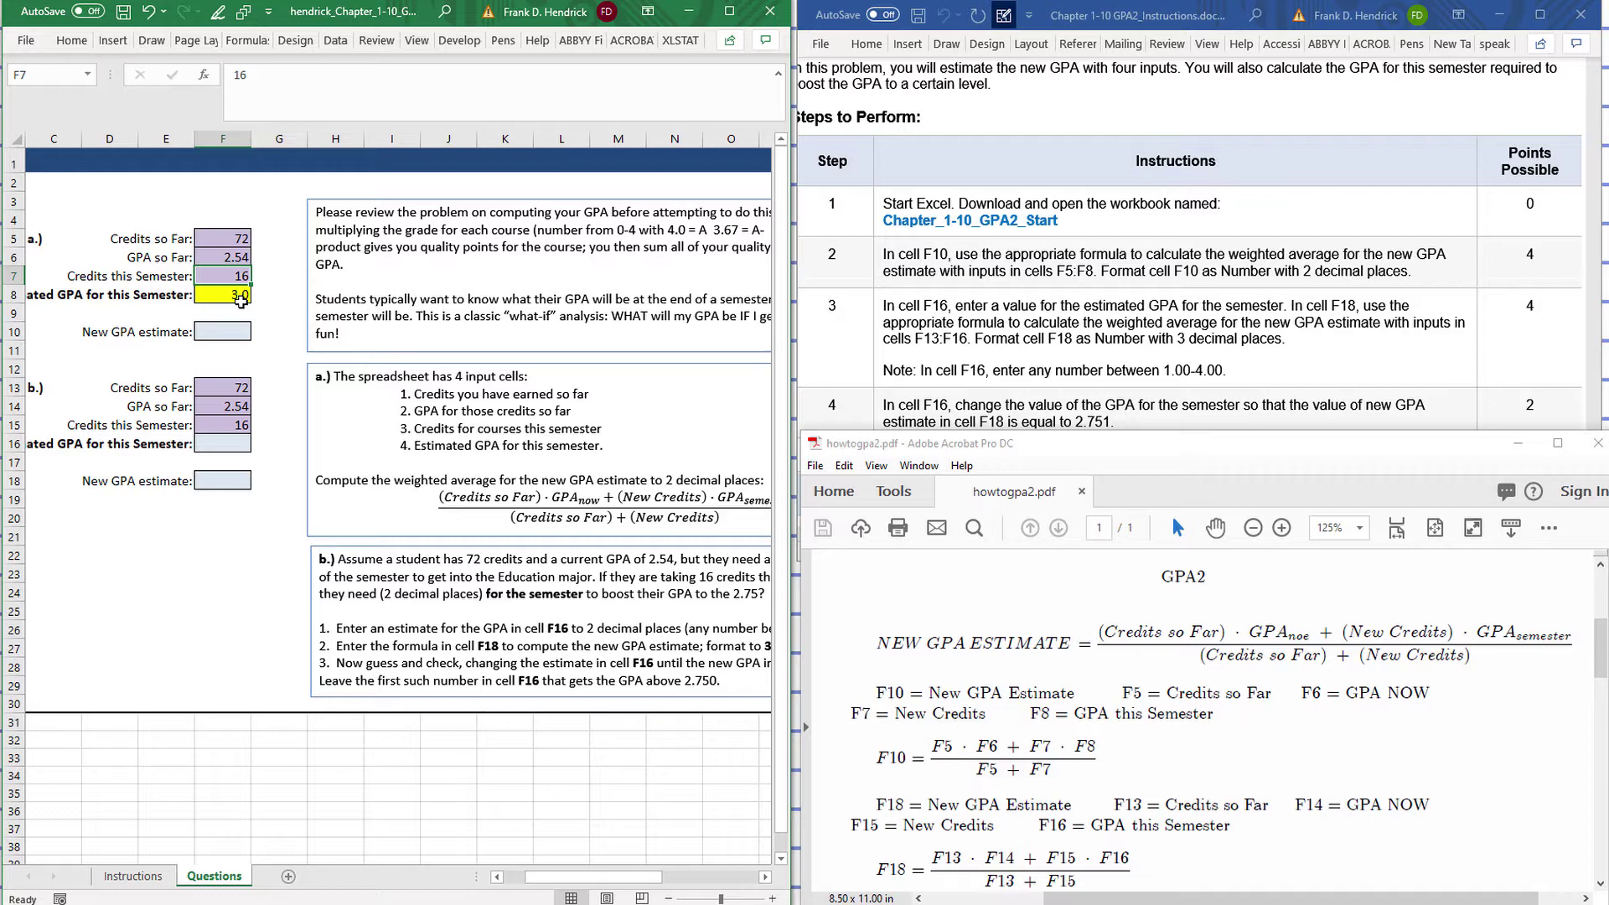
pyautogui.click(241, 301)
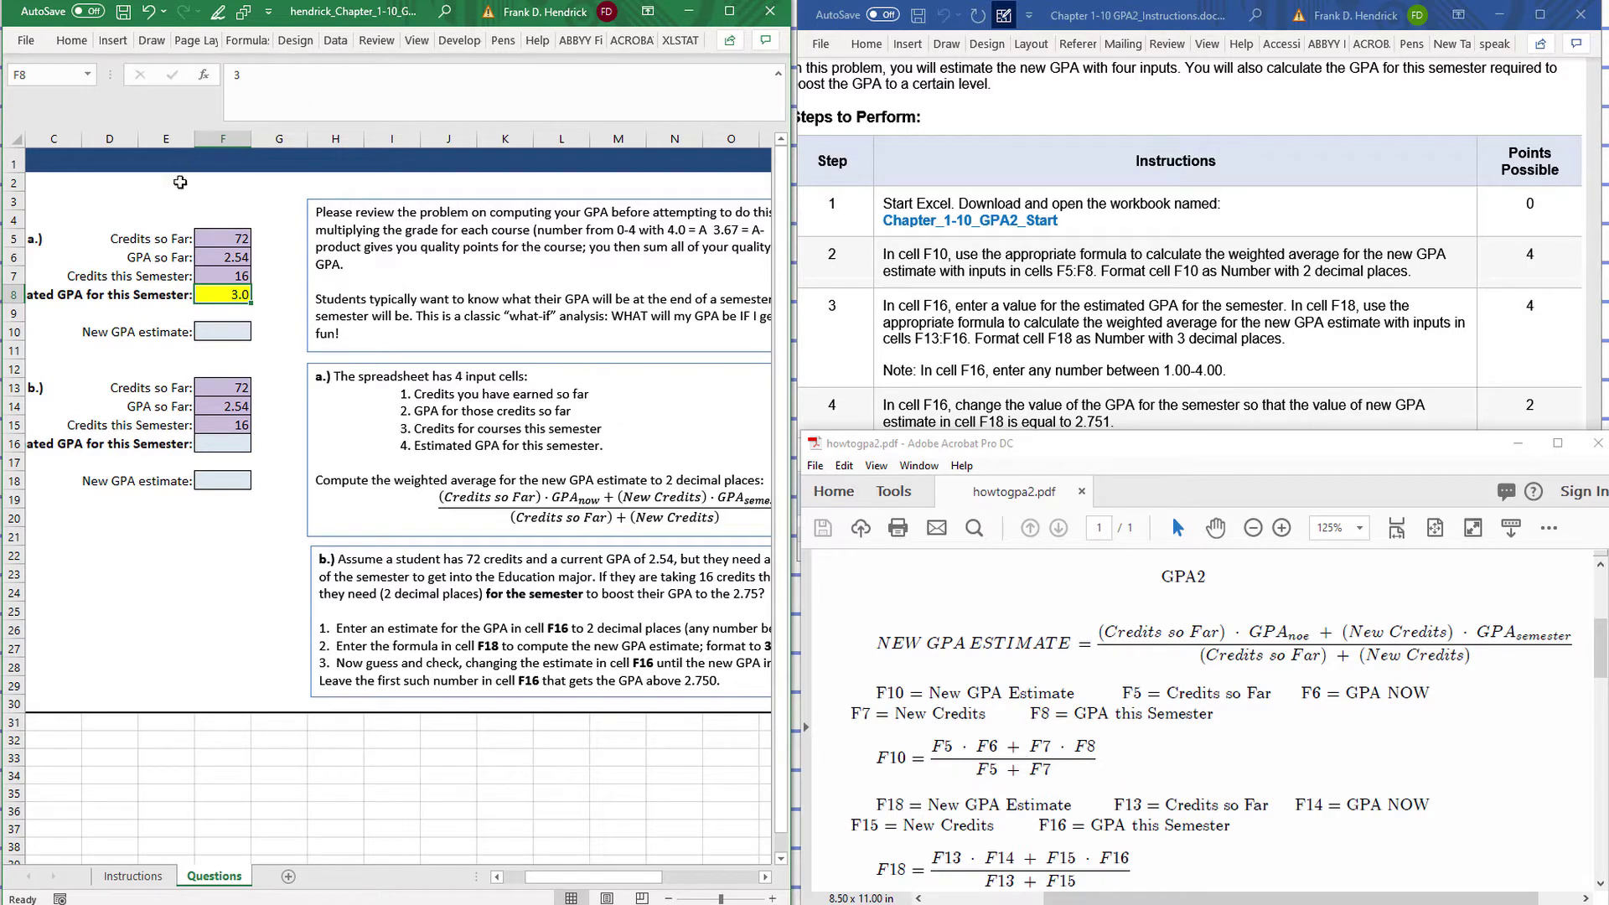
# Step: Enter =(F5*F6+F7*F8)/(F5+F7) in F10 so the new GPA estimate shows 2.62
pyautogui.click(234, 332)
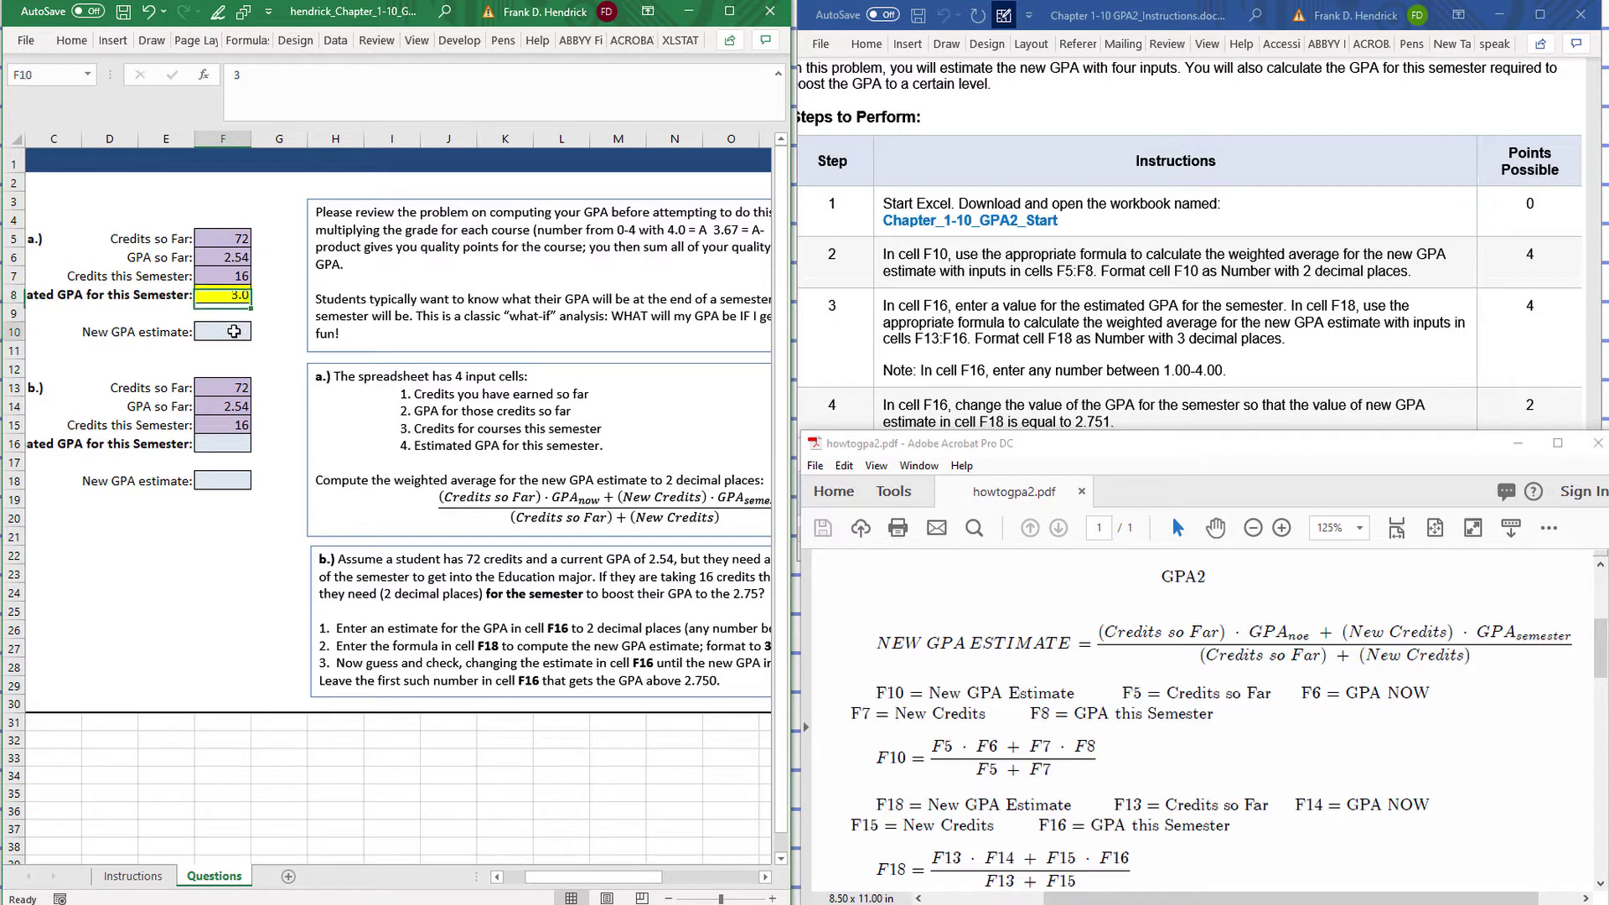
pyautogui.click(240, 76)
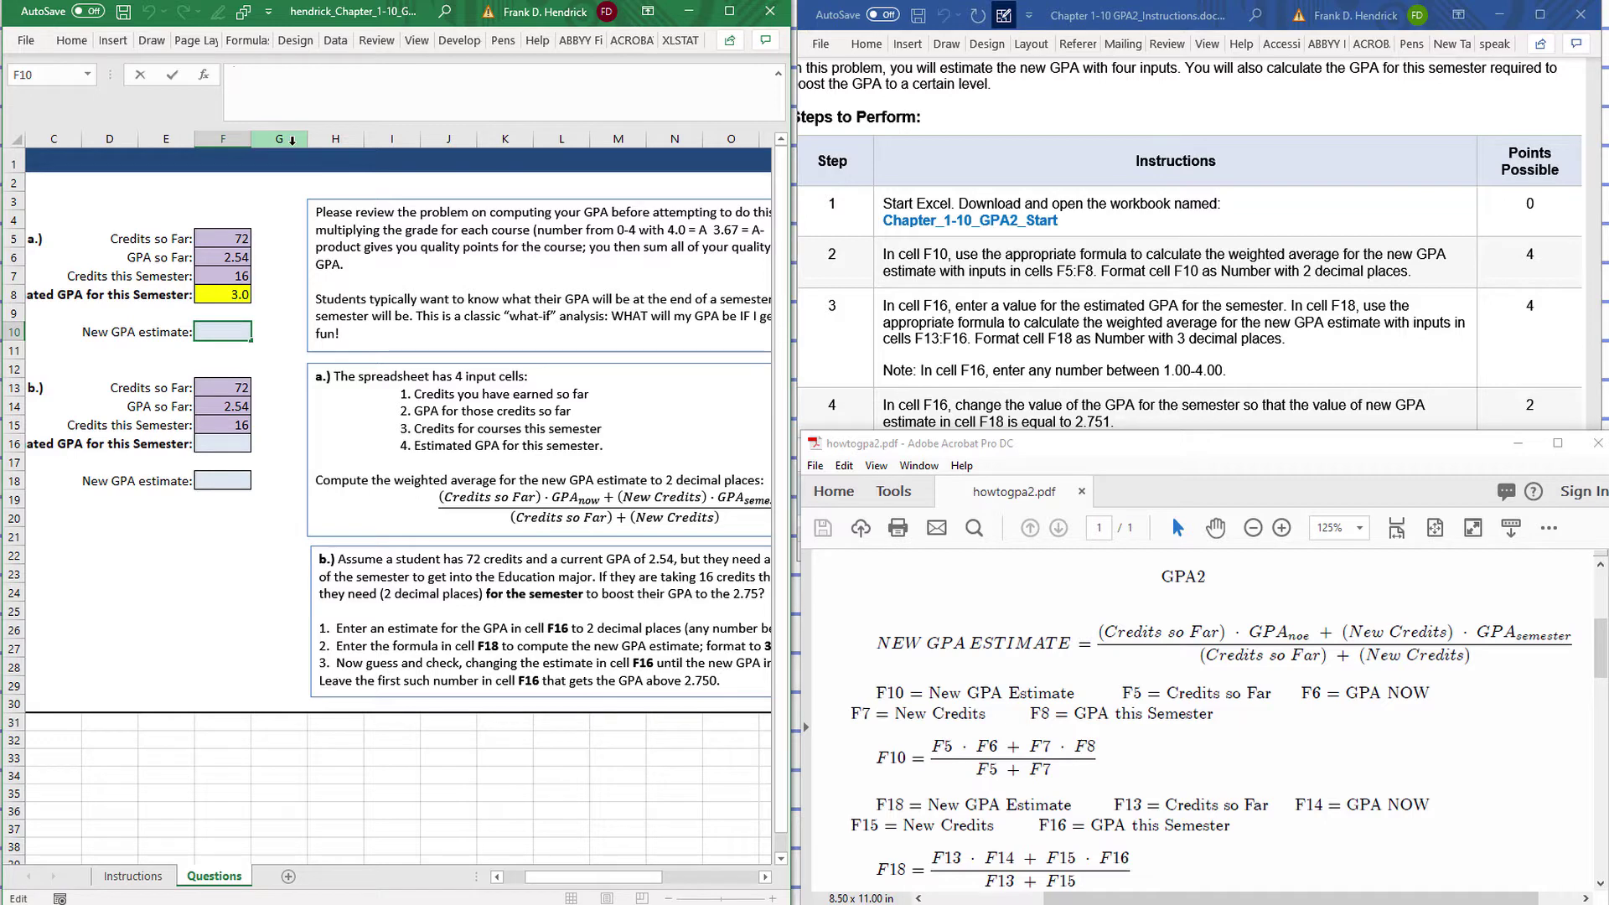
pyautogui.write('=')
pyautogui.write('(')
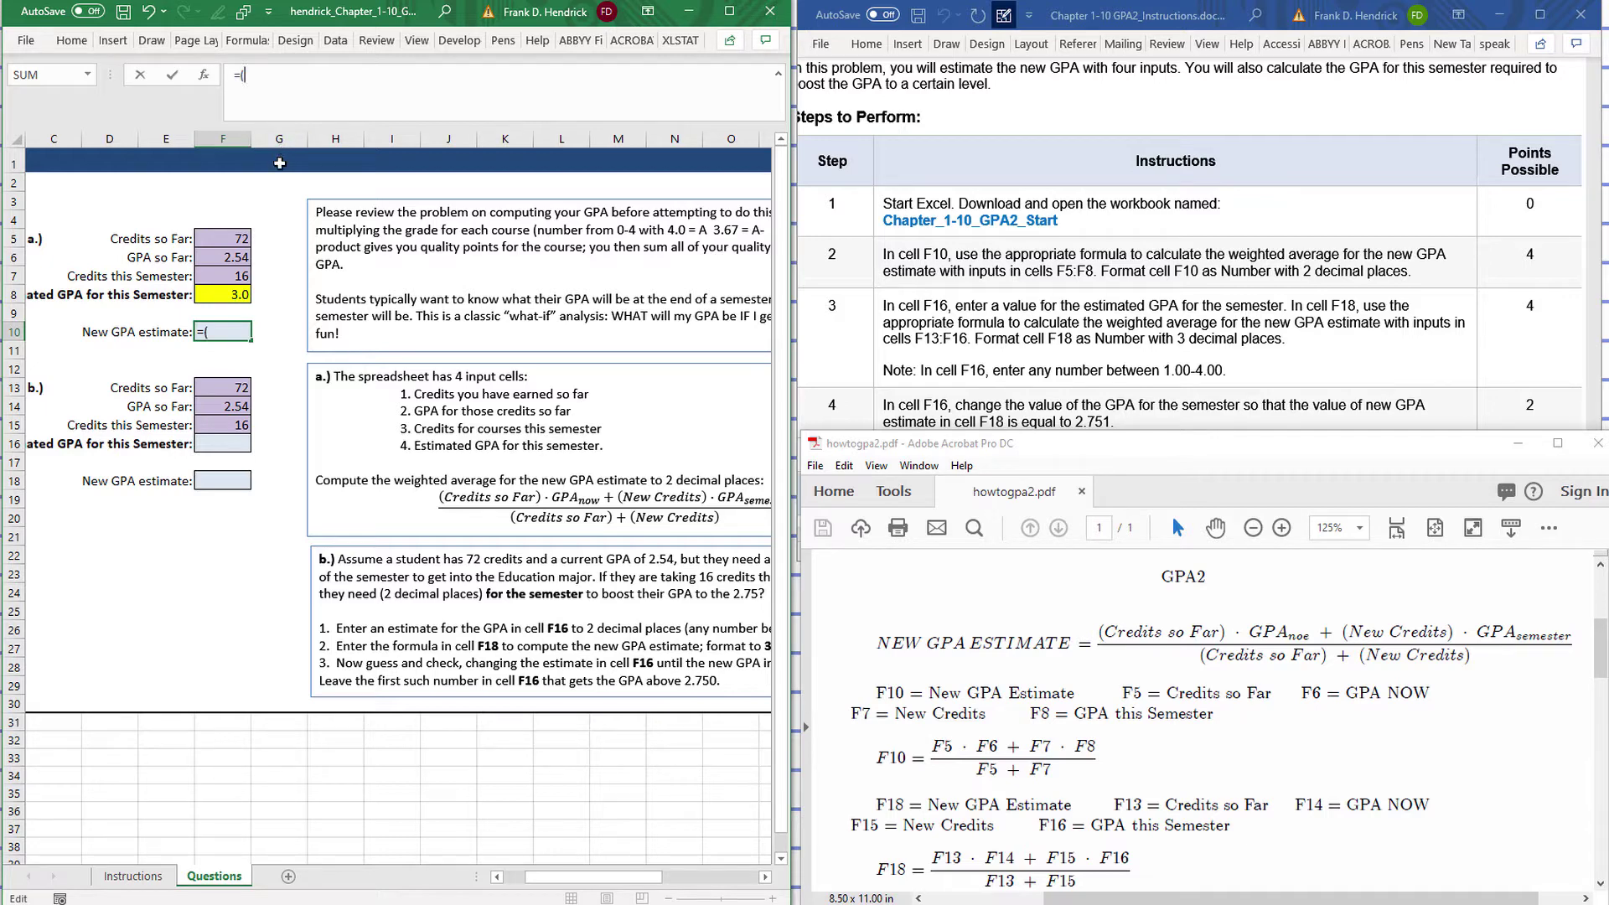
pyautogui.write('F5*')
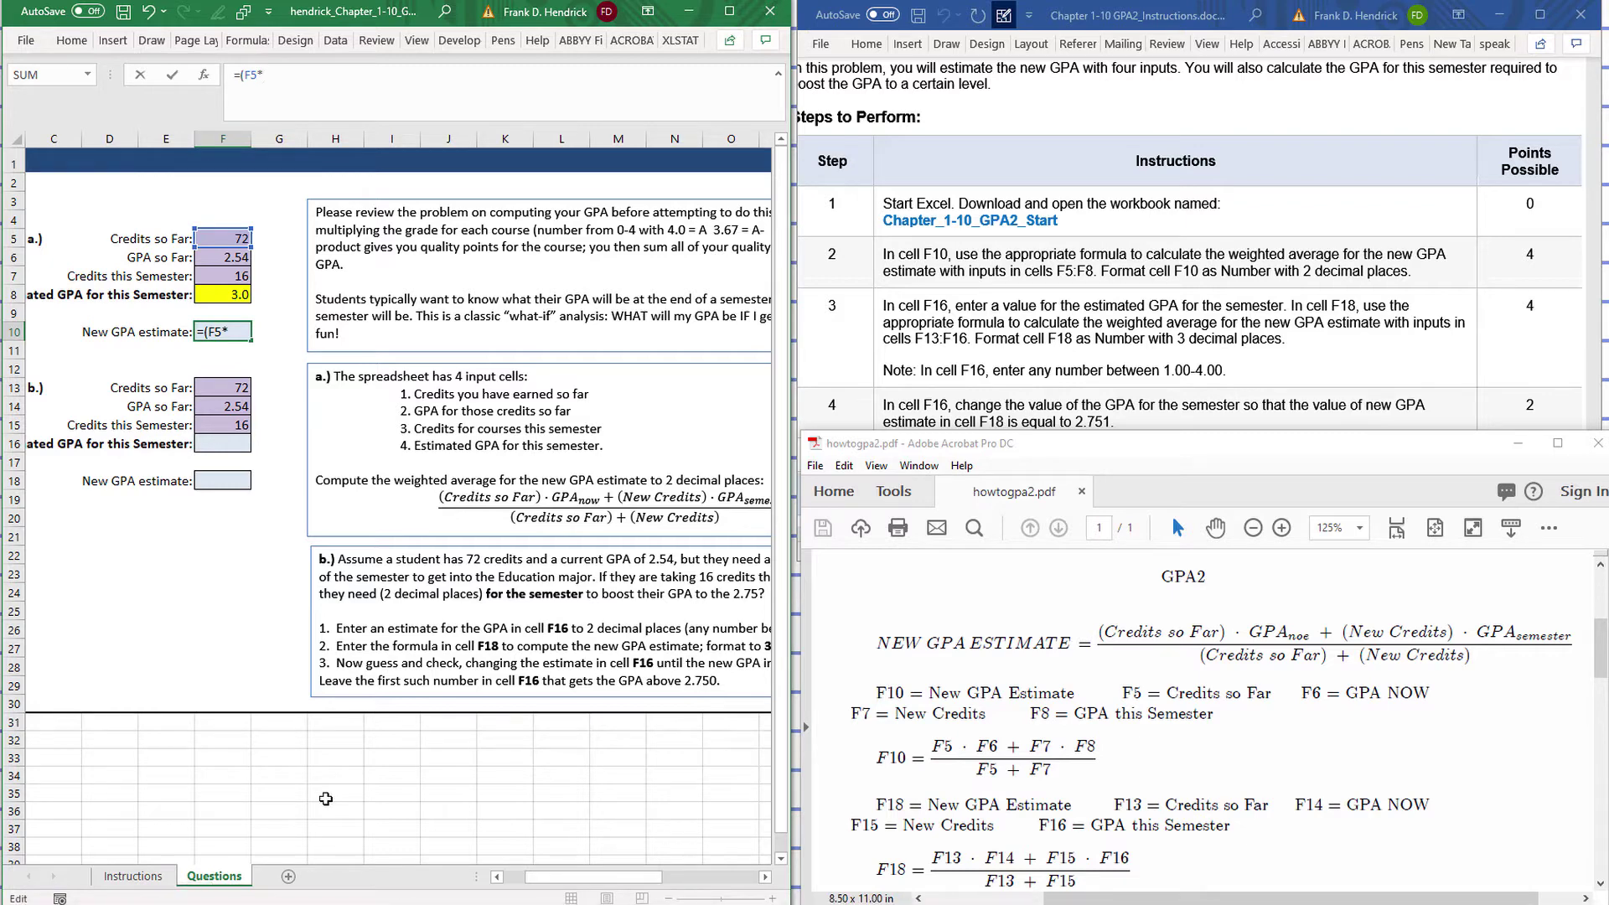
pyautogui.write('F6')
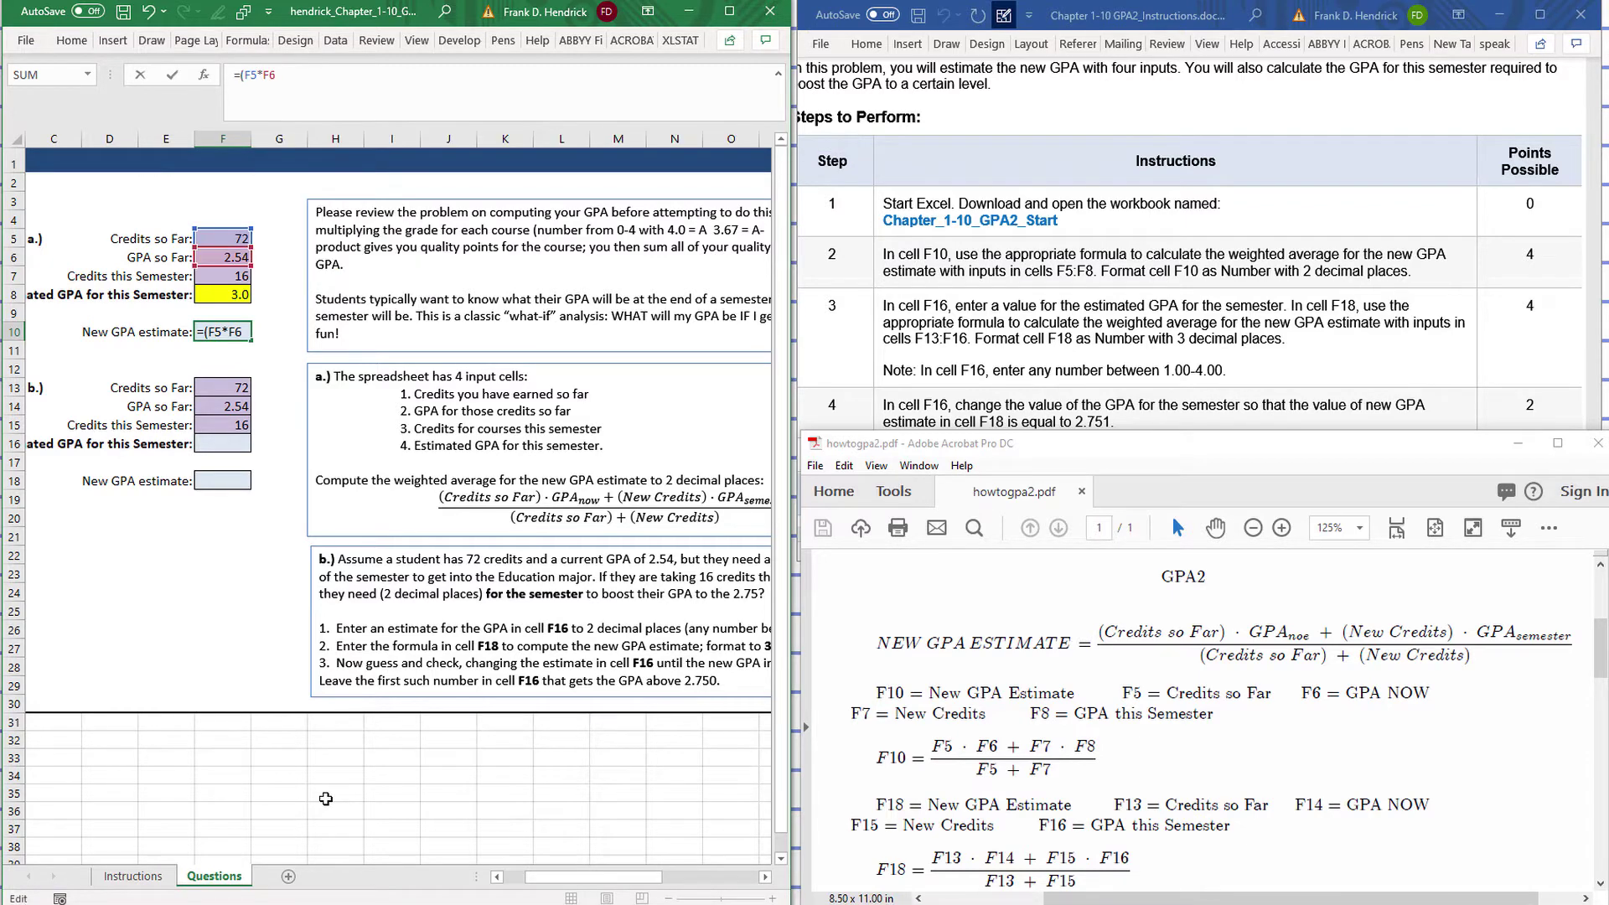
pyautogui.write('+F7')
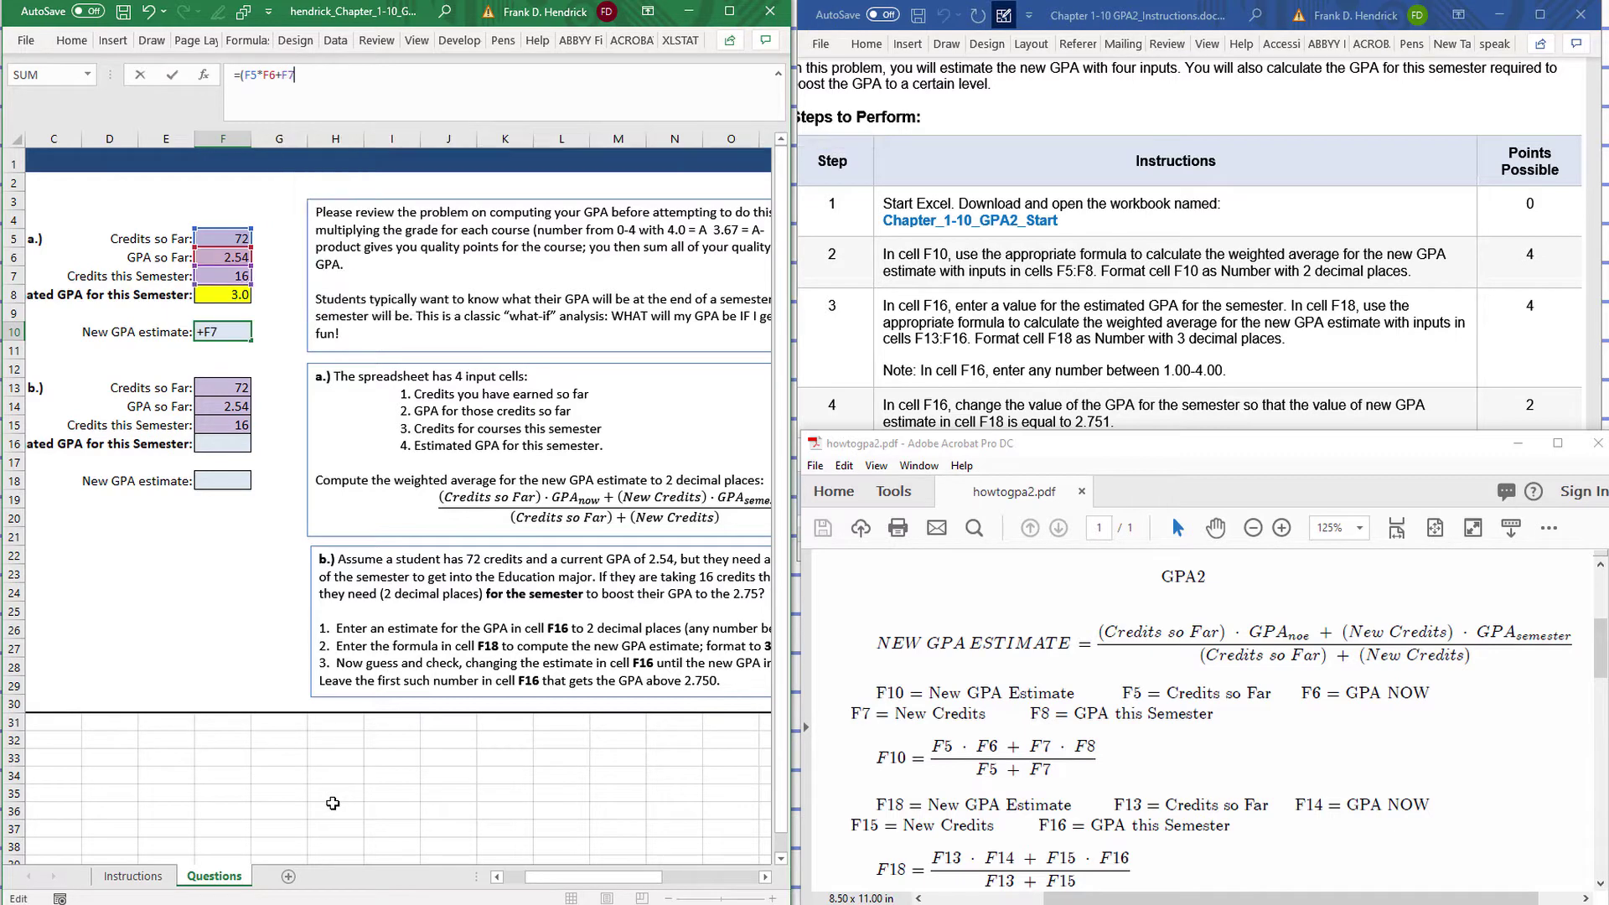
pyautogui.write('*F')
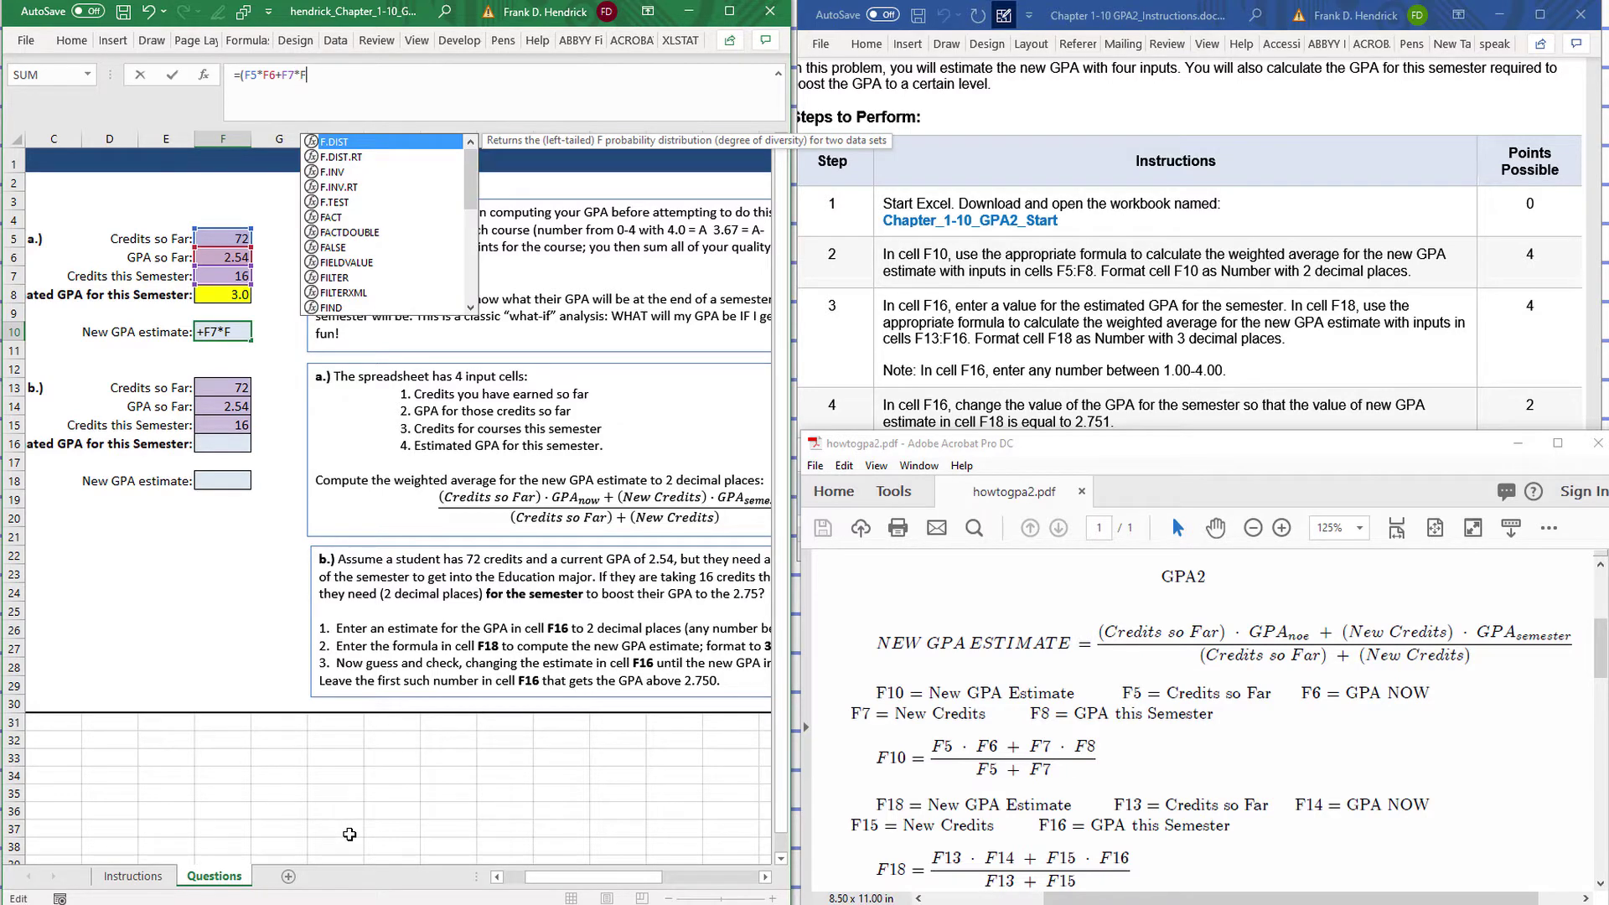
pyautogui.write('8')
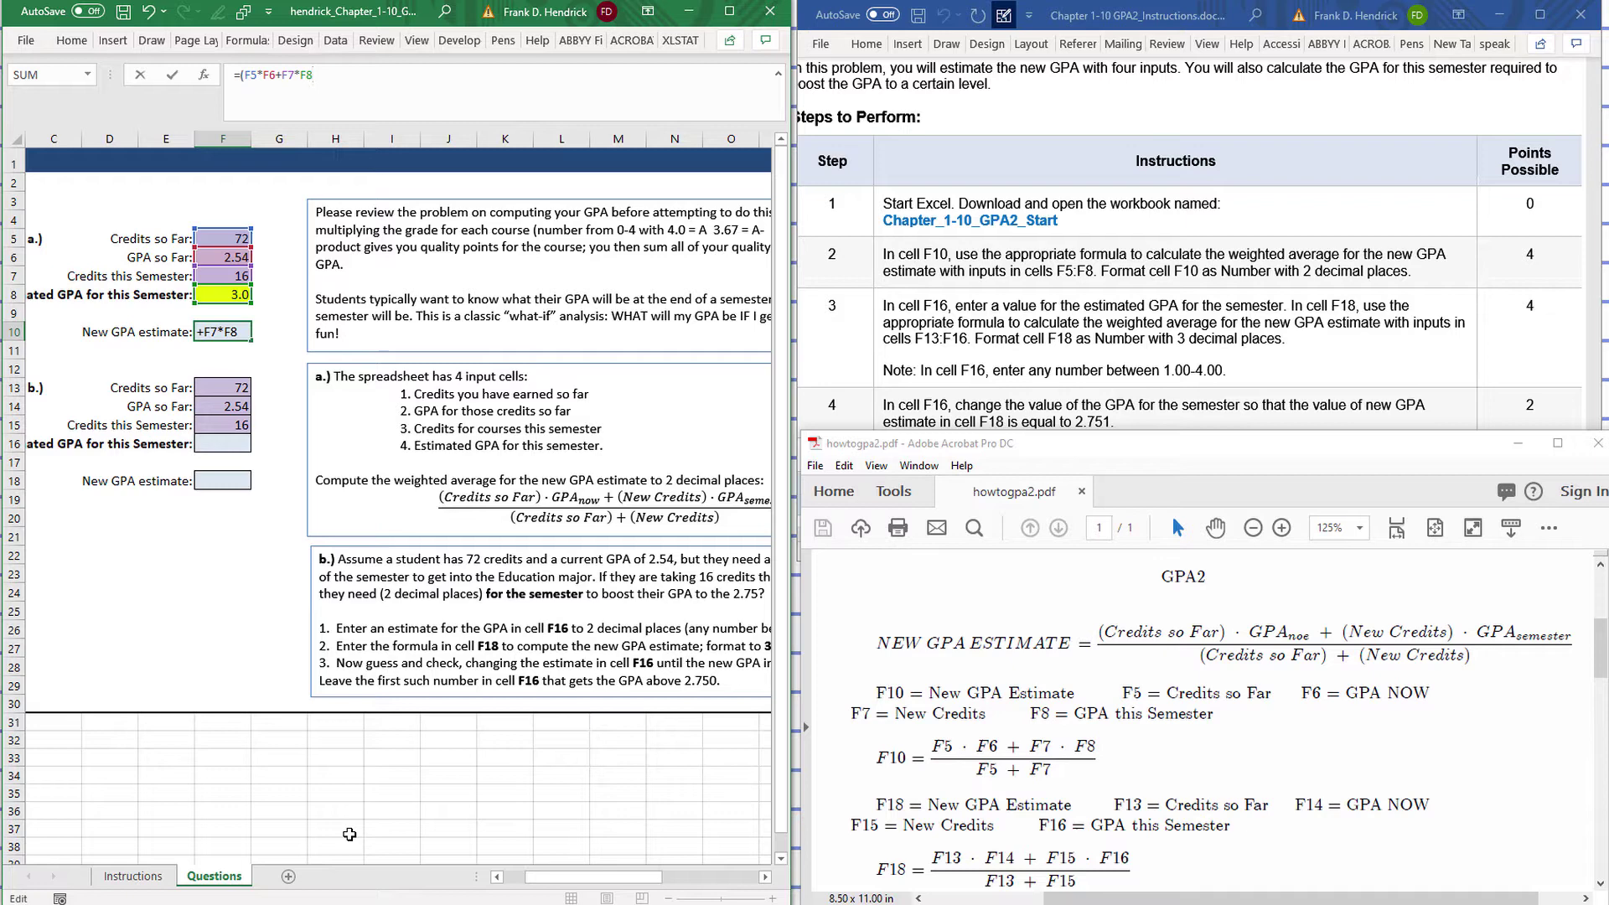
pyautogui.write(')/(F')
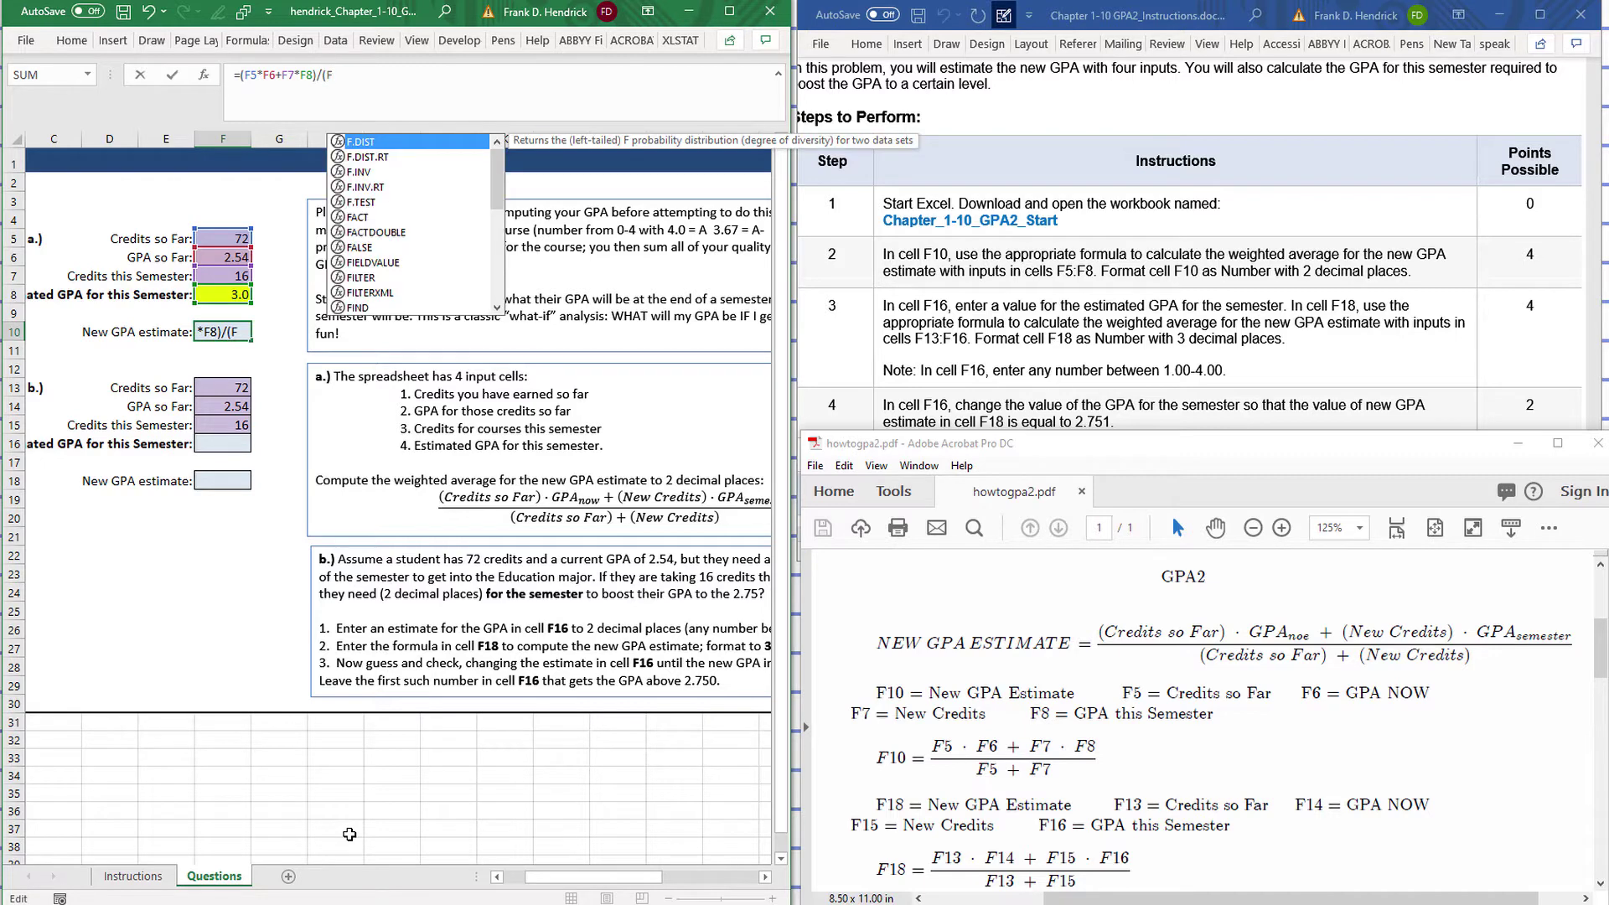
pyautogui.write('5')
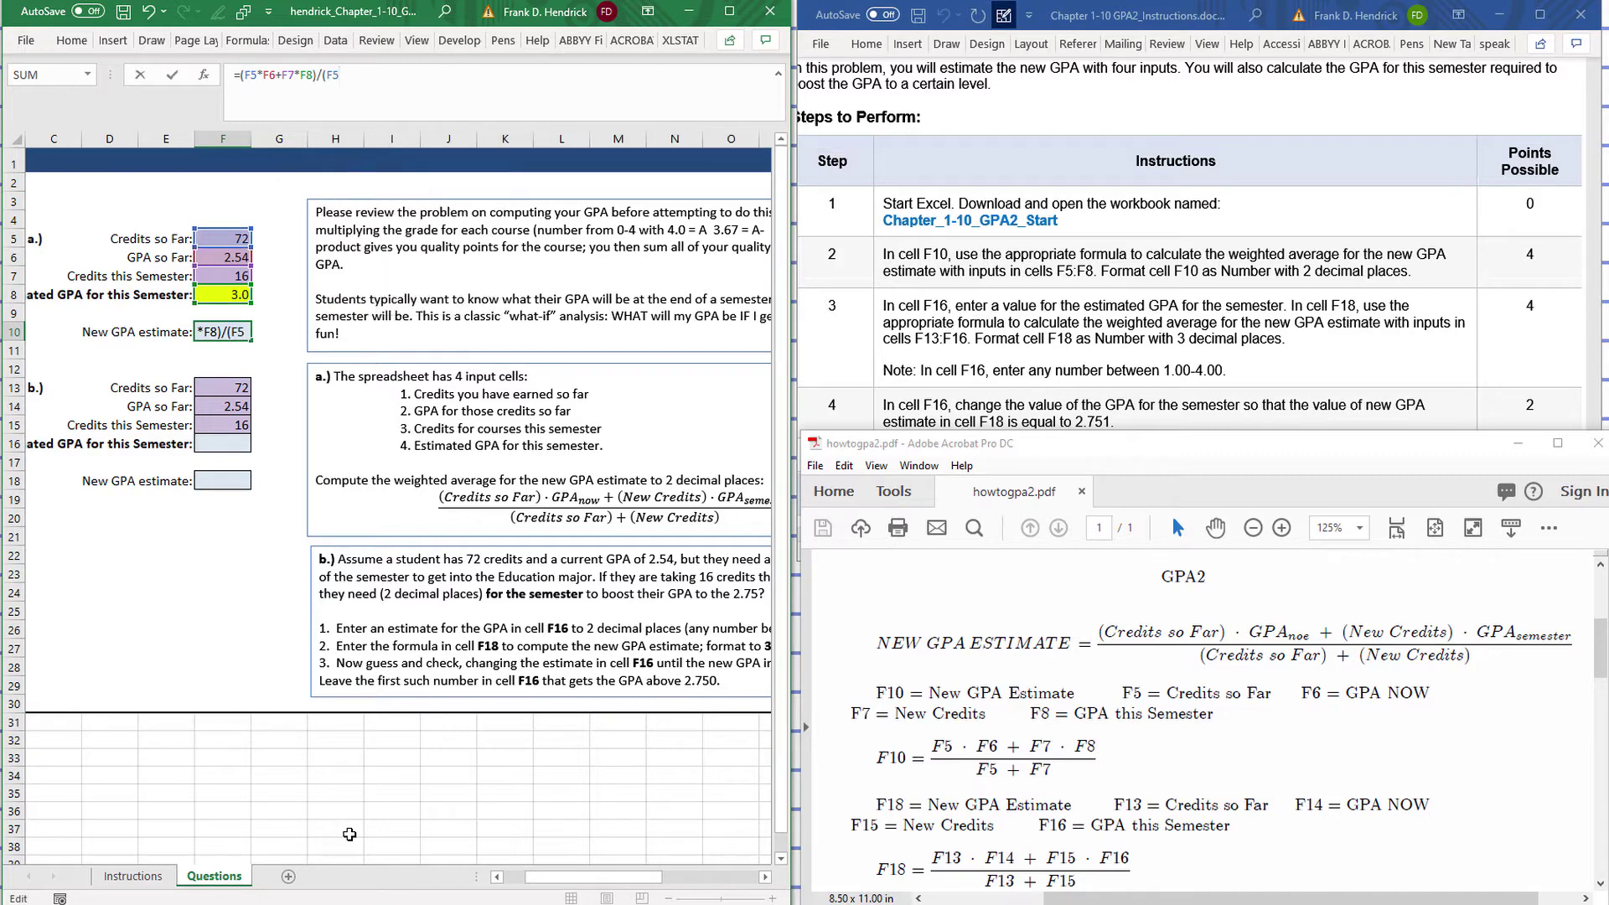
pyautogui.write('+F')
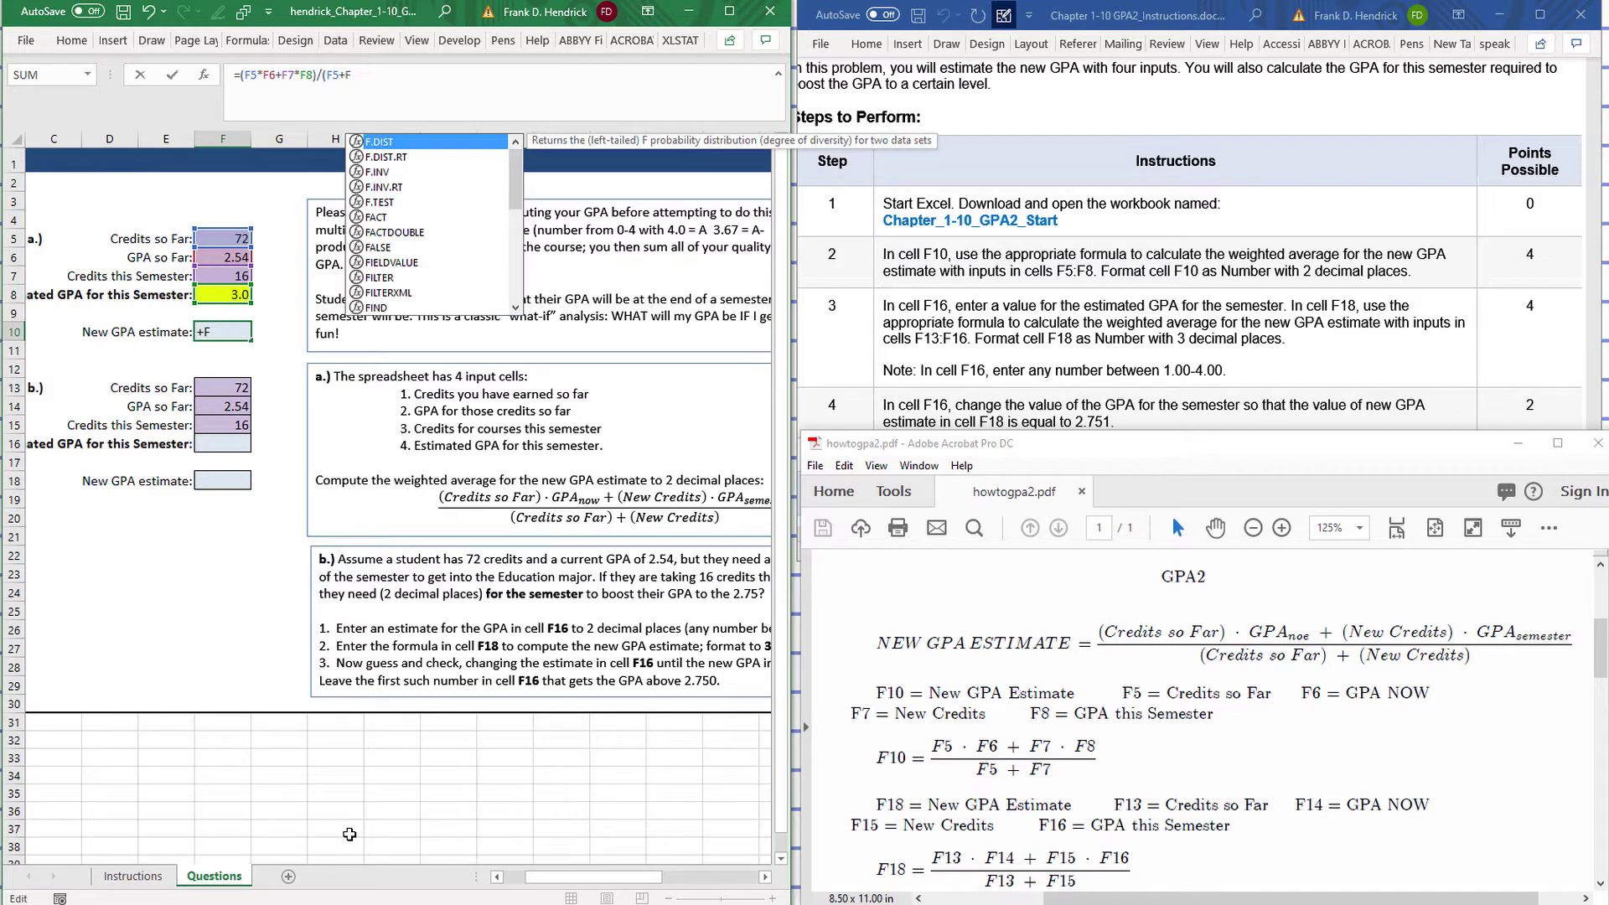
pyautogui.write('7)')
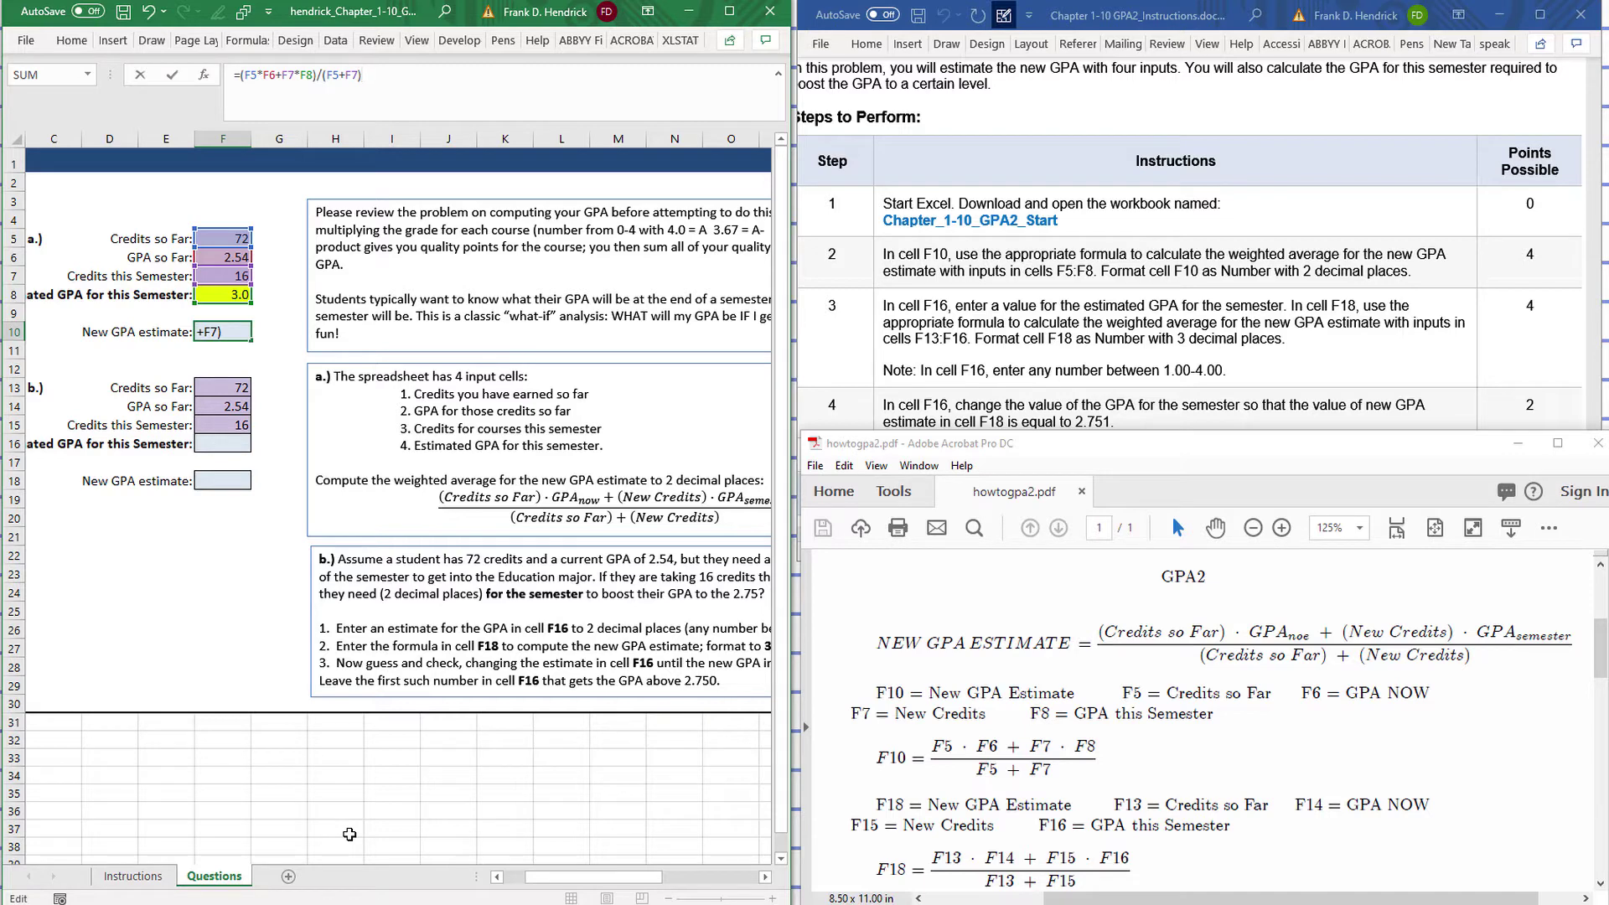
pyautogui.press('Return')
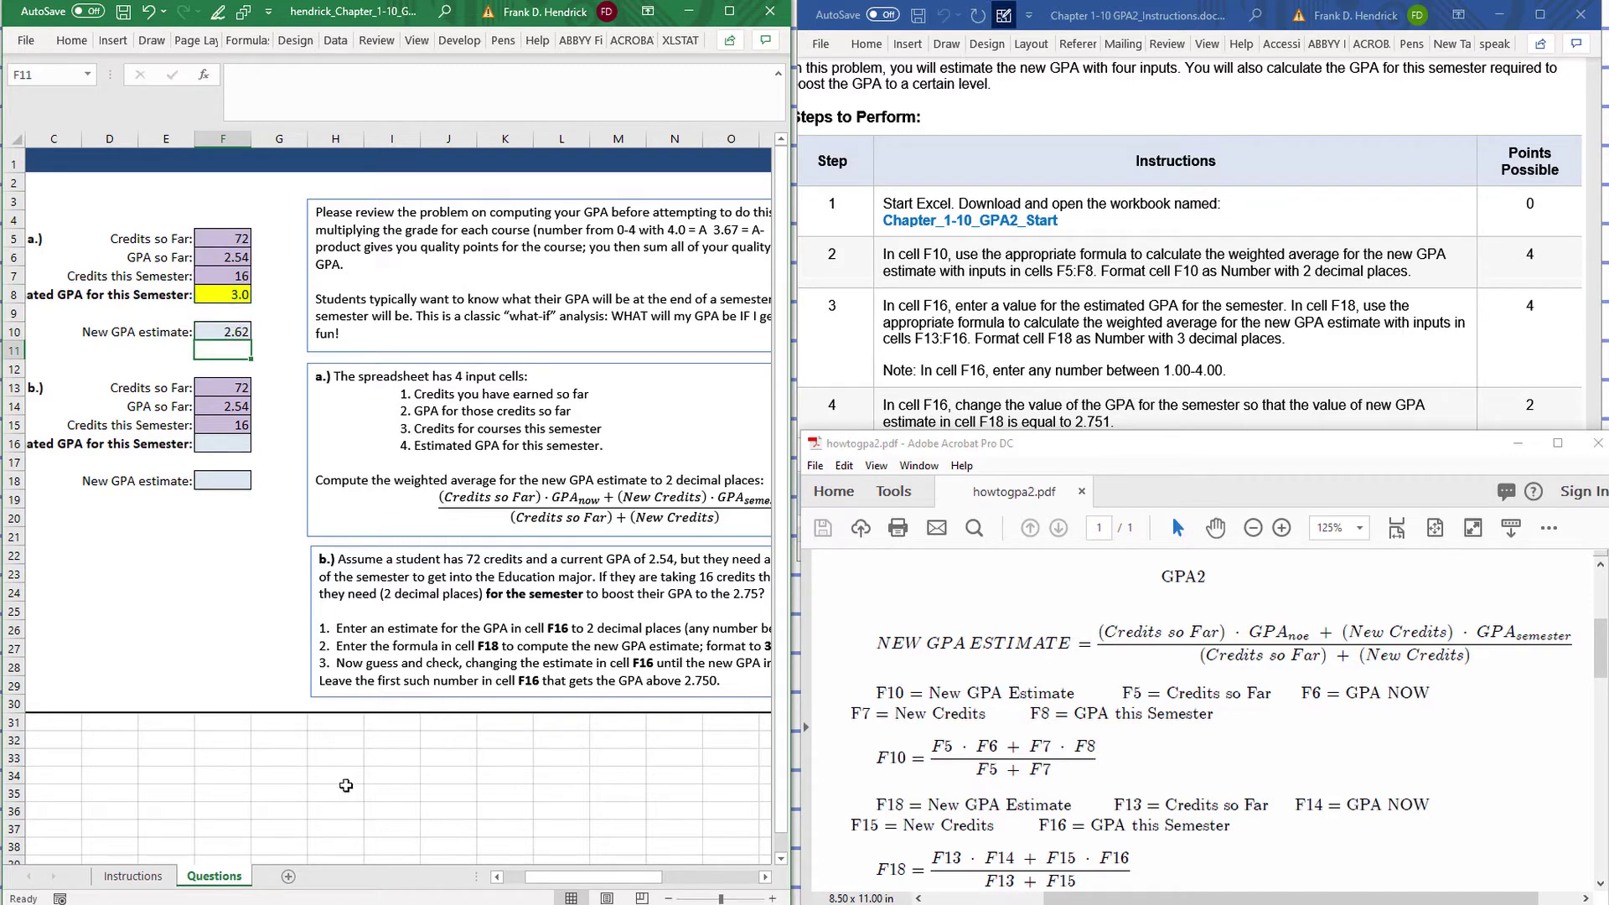
pyautogui.click(237, 329)
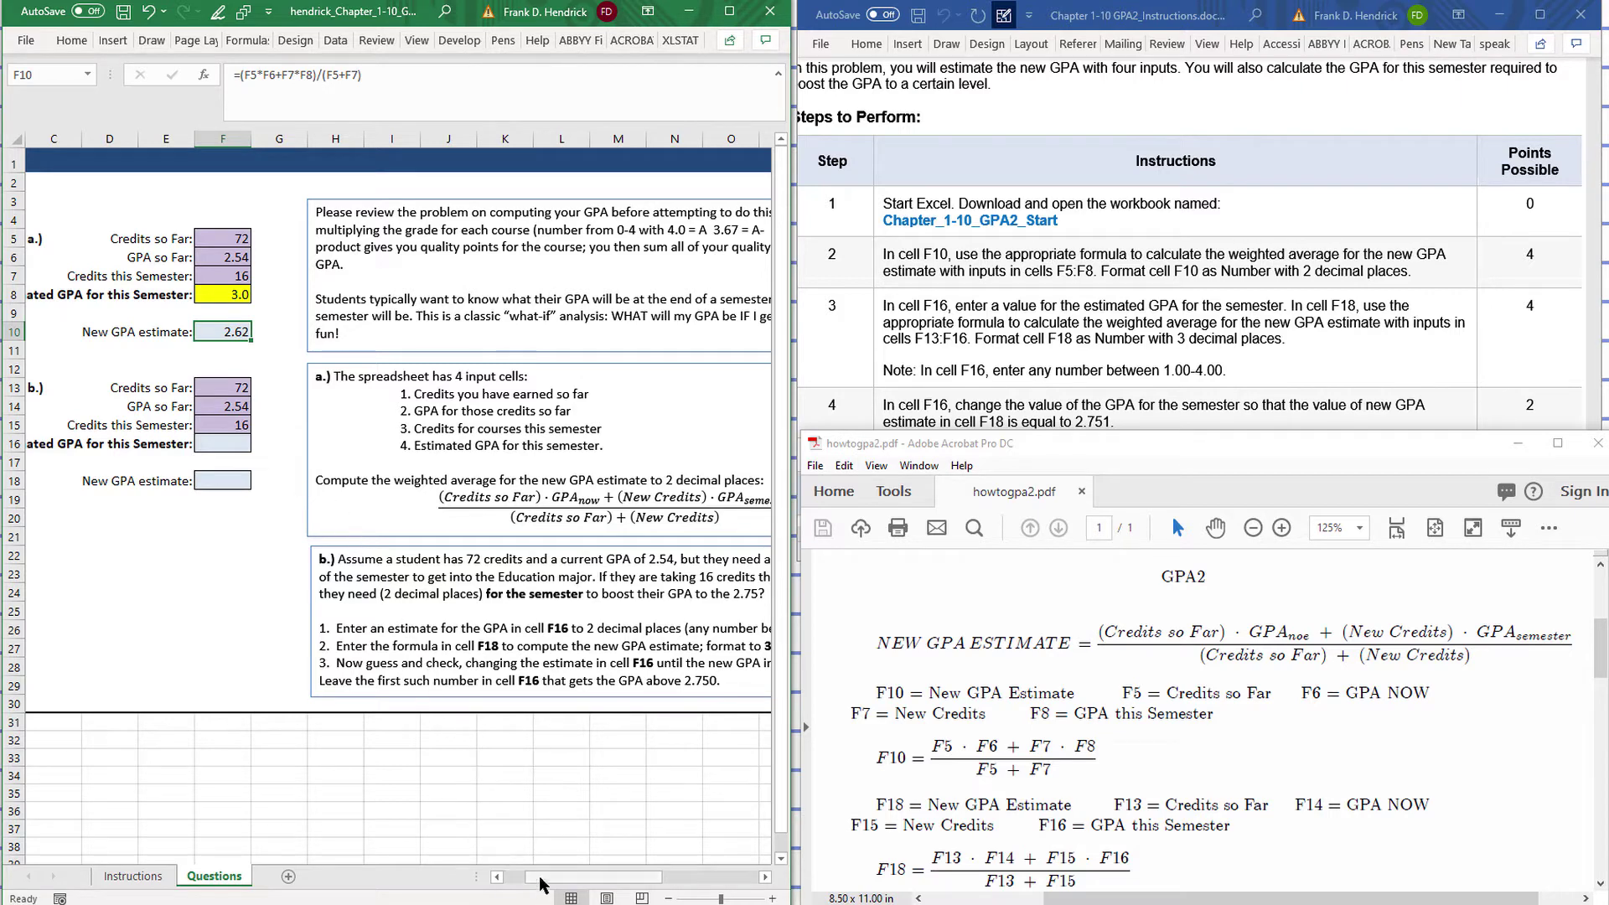
pyautogui.moveTo(541, 878); pyautogui.dragTo(564, 868)
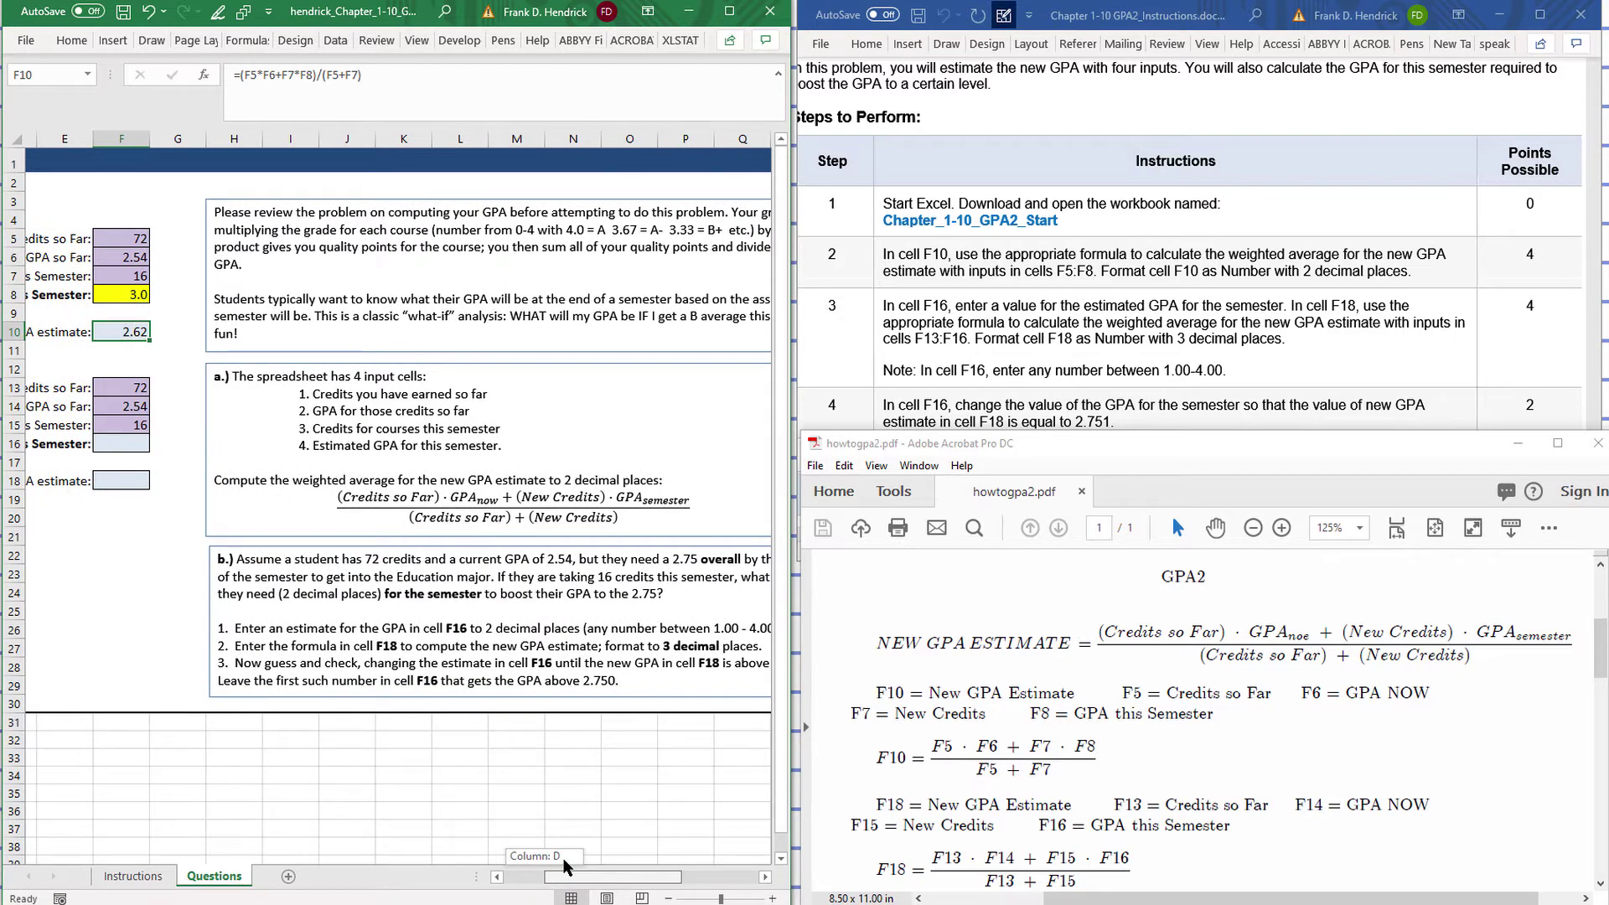
pyautogui.moveTo(564, 861); pyautogui.dragTo(566, 854)
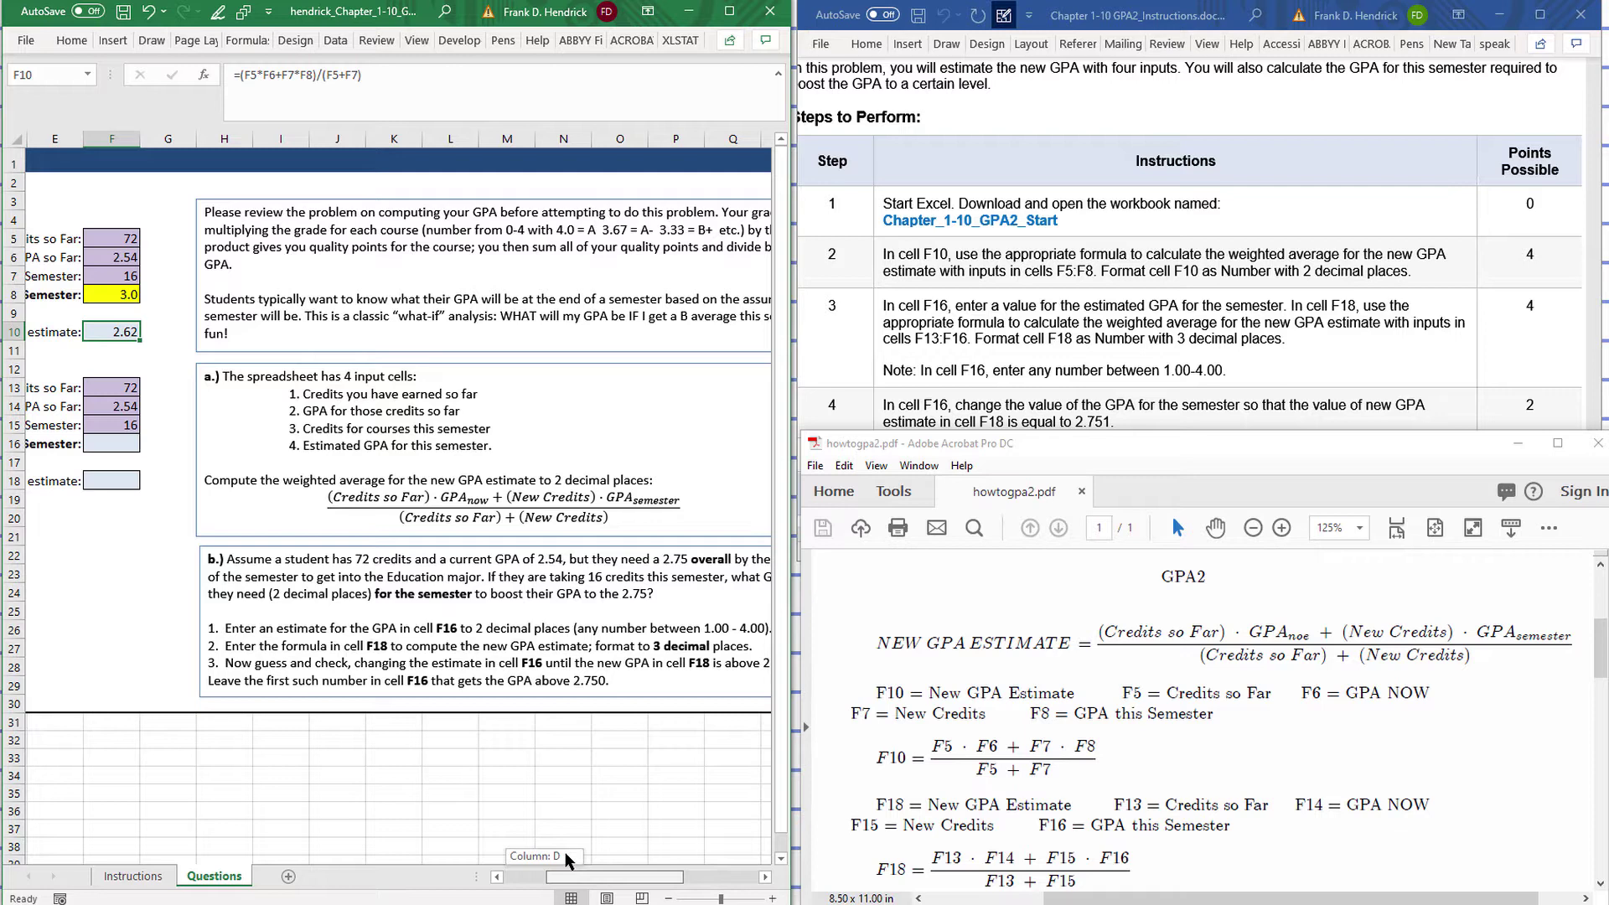
pyautogui.moveTo(566, 854); pyautogui.dragTo(574, 847)
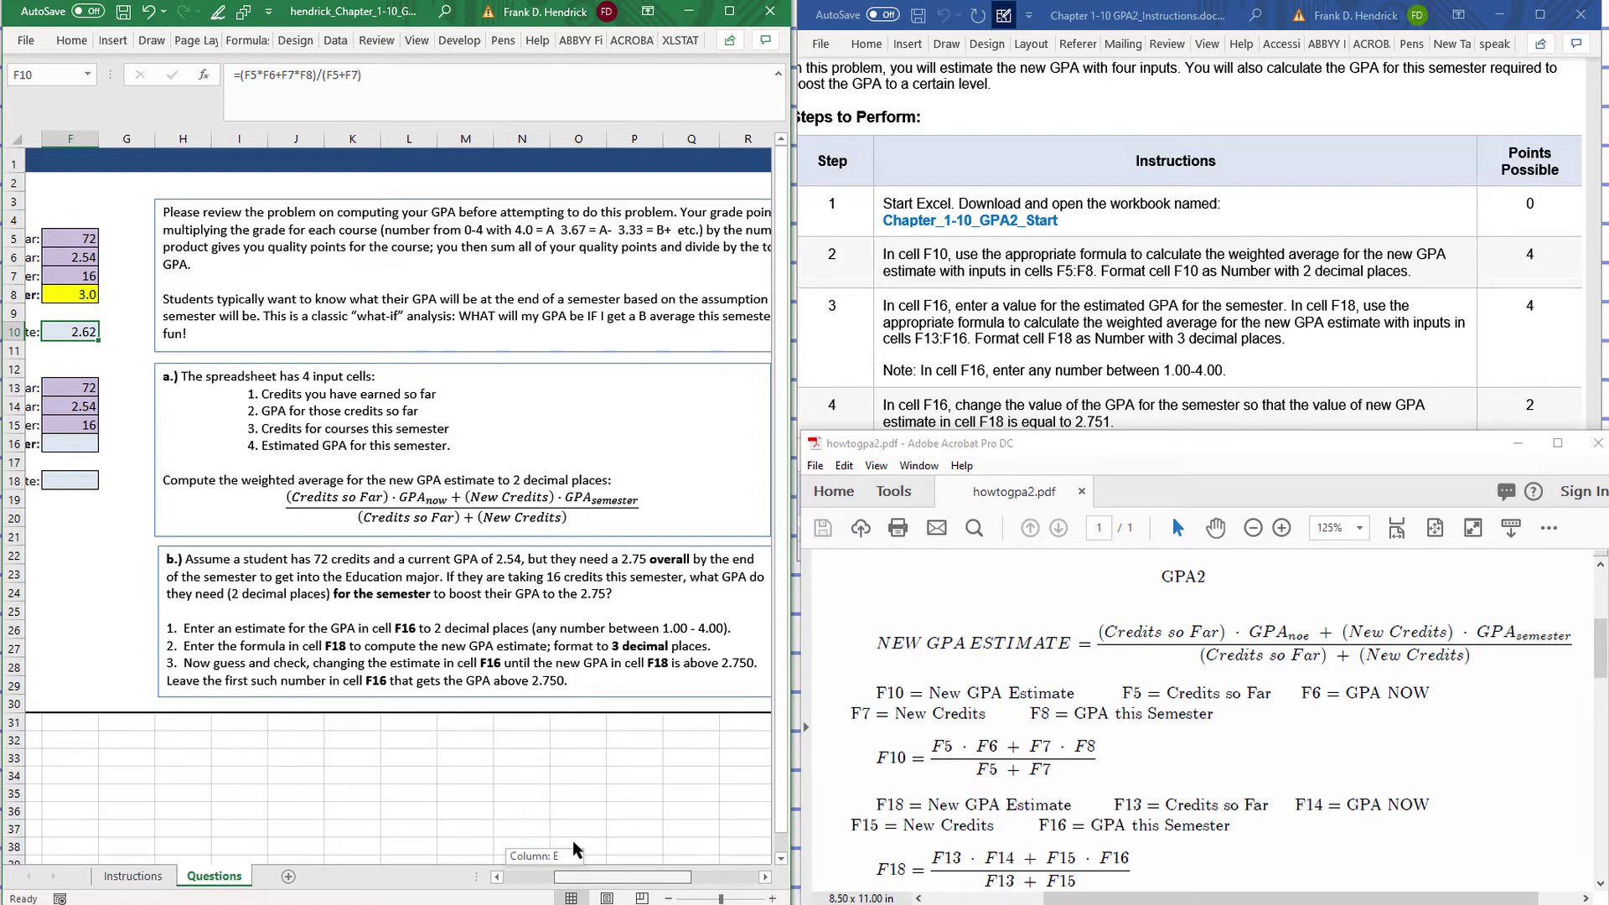
pyautogui.moveTo(574, 842); pyautogui.dragTo(576, 842)
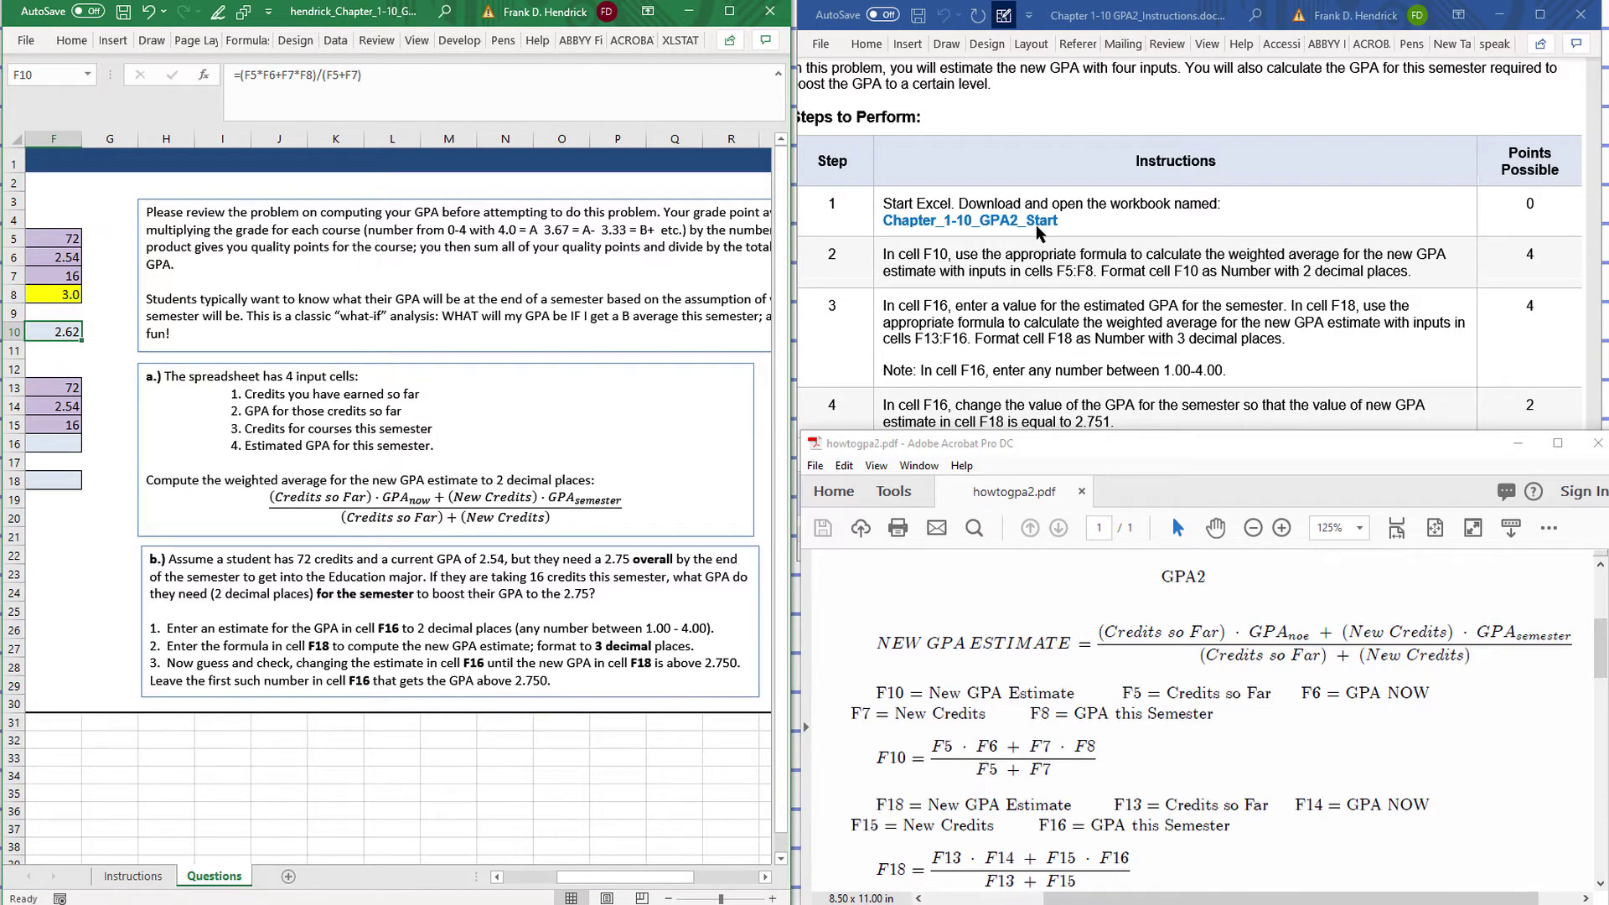
pyautogui.scroll(-2, 1037, 263)
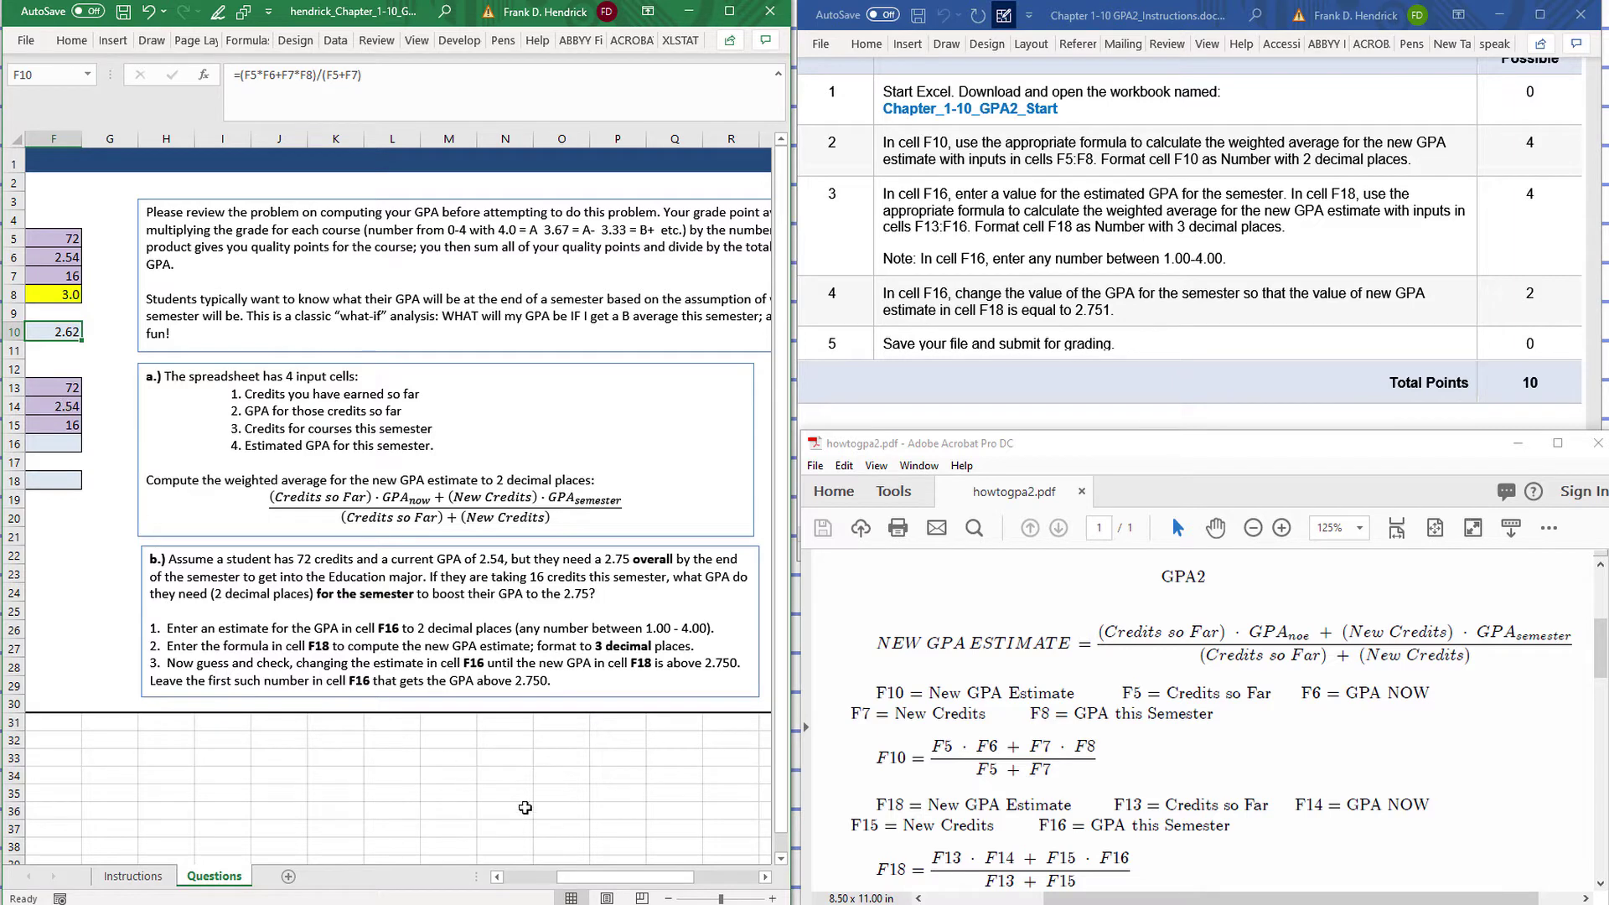
pyautogui.moveTo(607, 876); pyautogui.dragTo(587, 876)
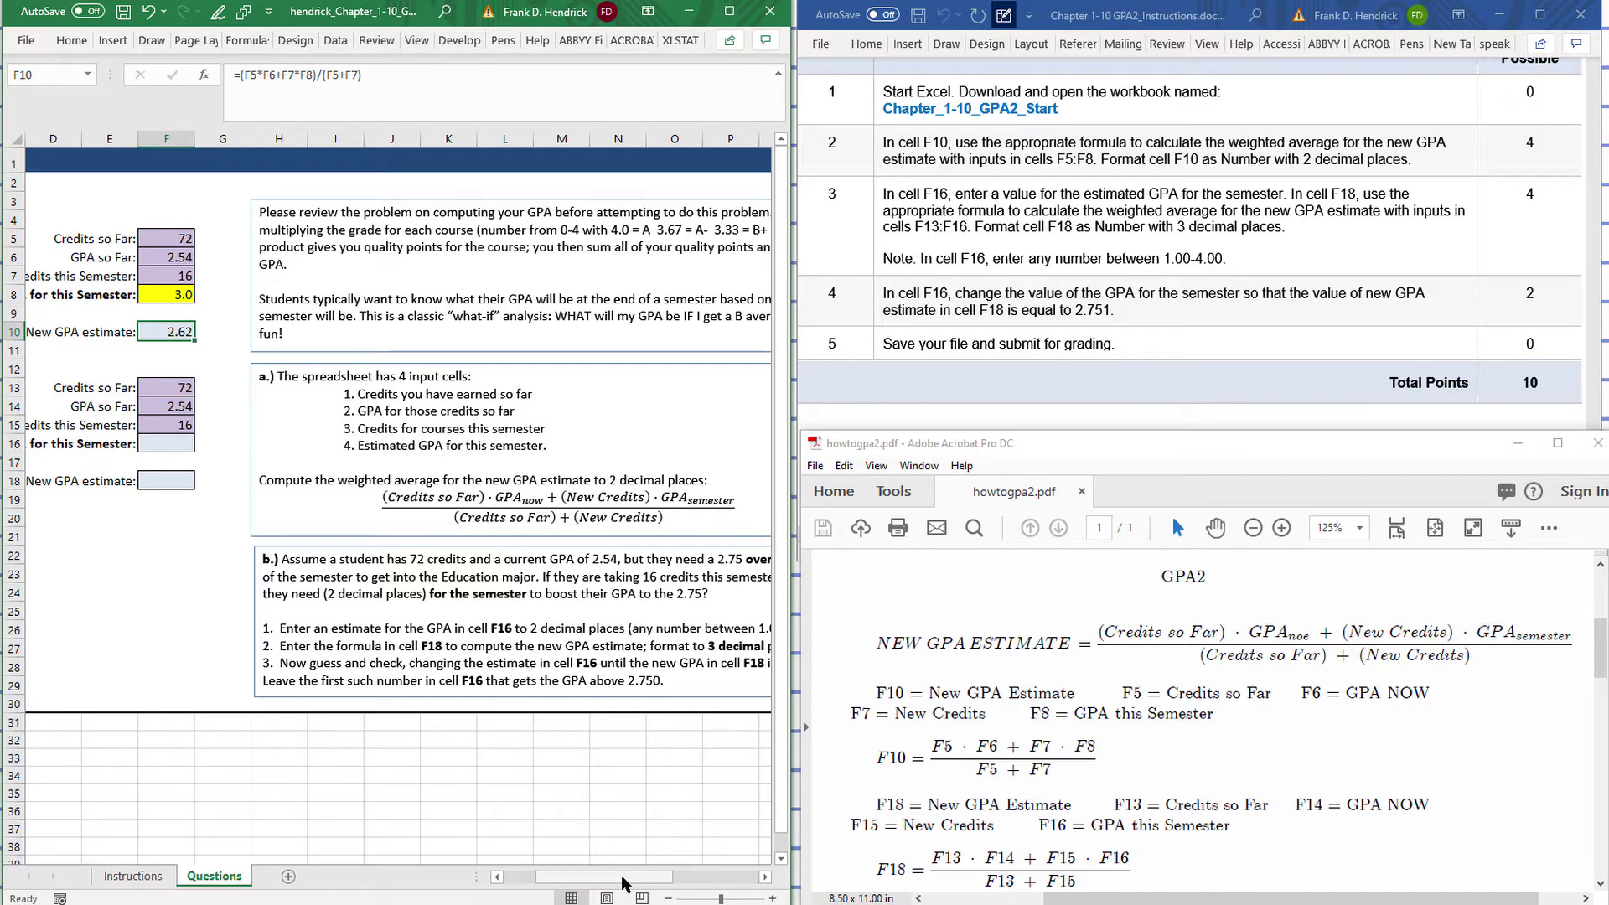
pyautogui.moveTo(623, 876); pyautogui.dragTo(643, 834)
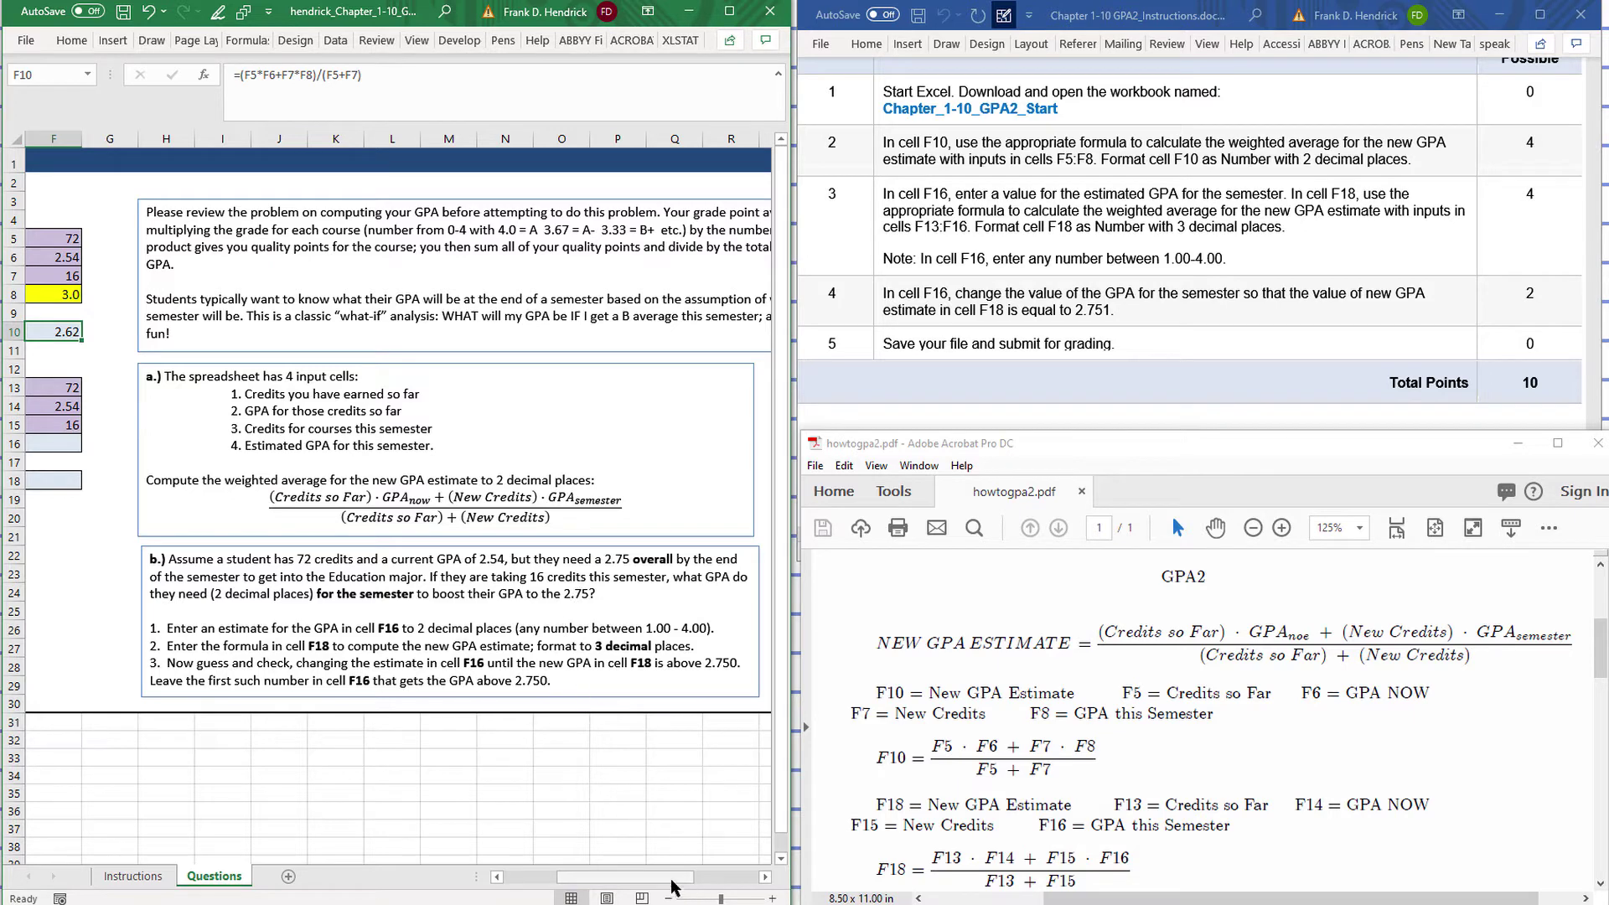
pyautogui.moveTo(671, 886); pyautogui.dragTo(660, 849)
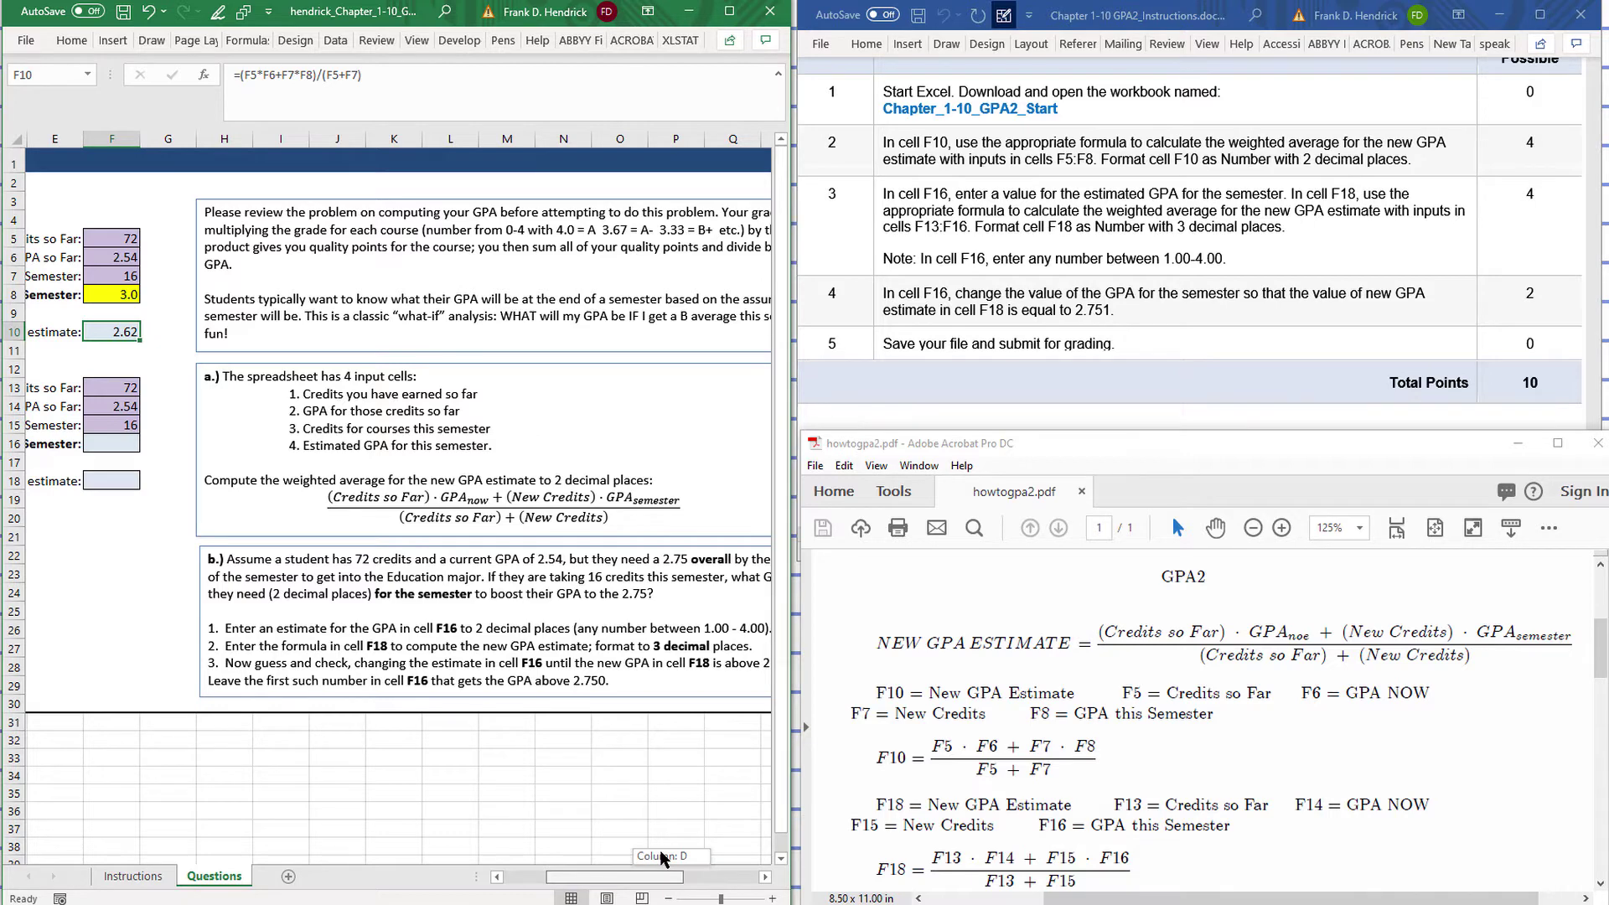
pyautogui.moveTo(660, 850); pyautogui.dragTo(667, 843)
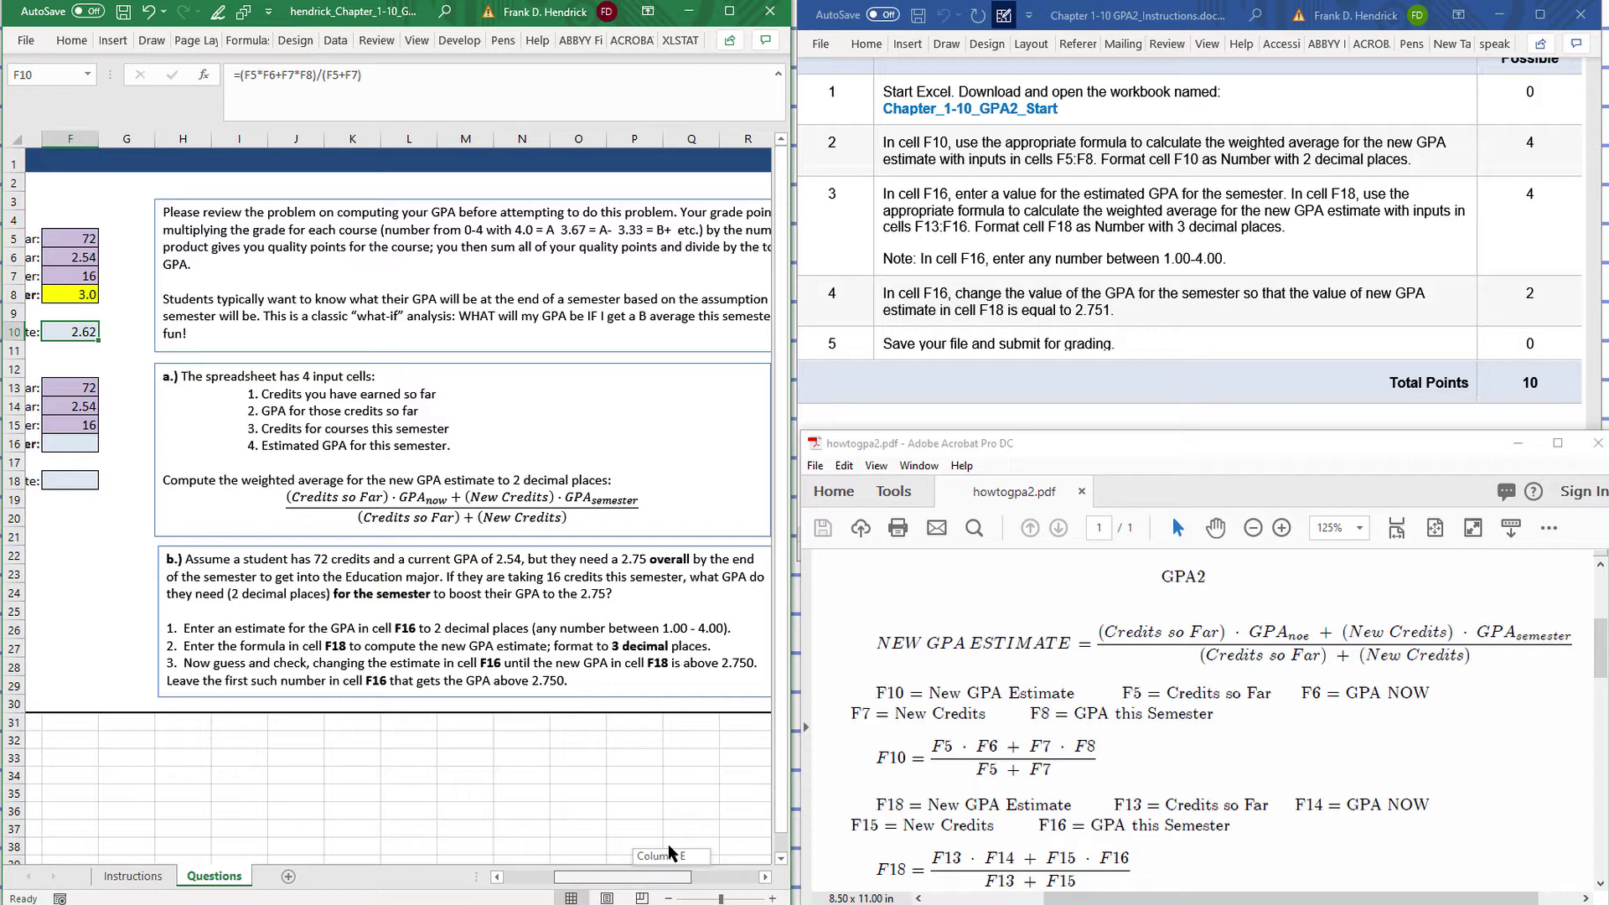
pyautogui.moveTo(667, 843)
pyautogui.mouseDown()
pyautogui.moveTo(633, 842)
pyautogui.moveTo(670, 827)
pyautogui.mouseUp()
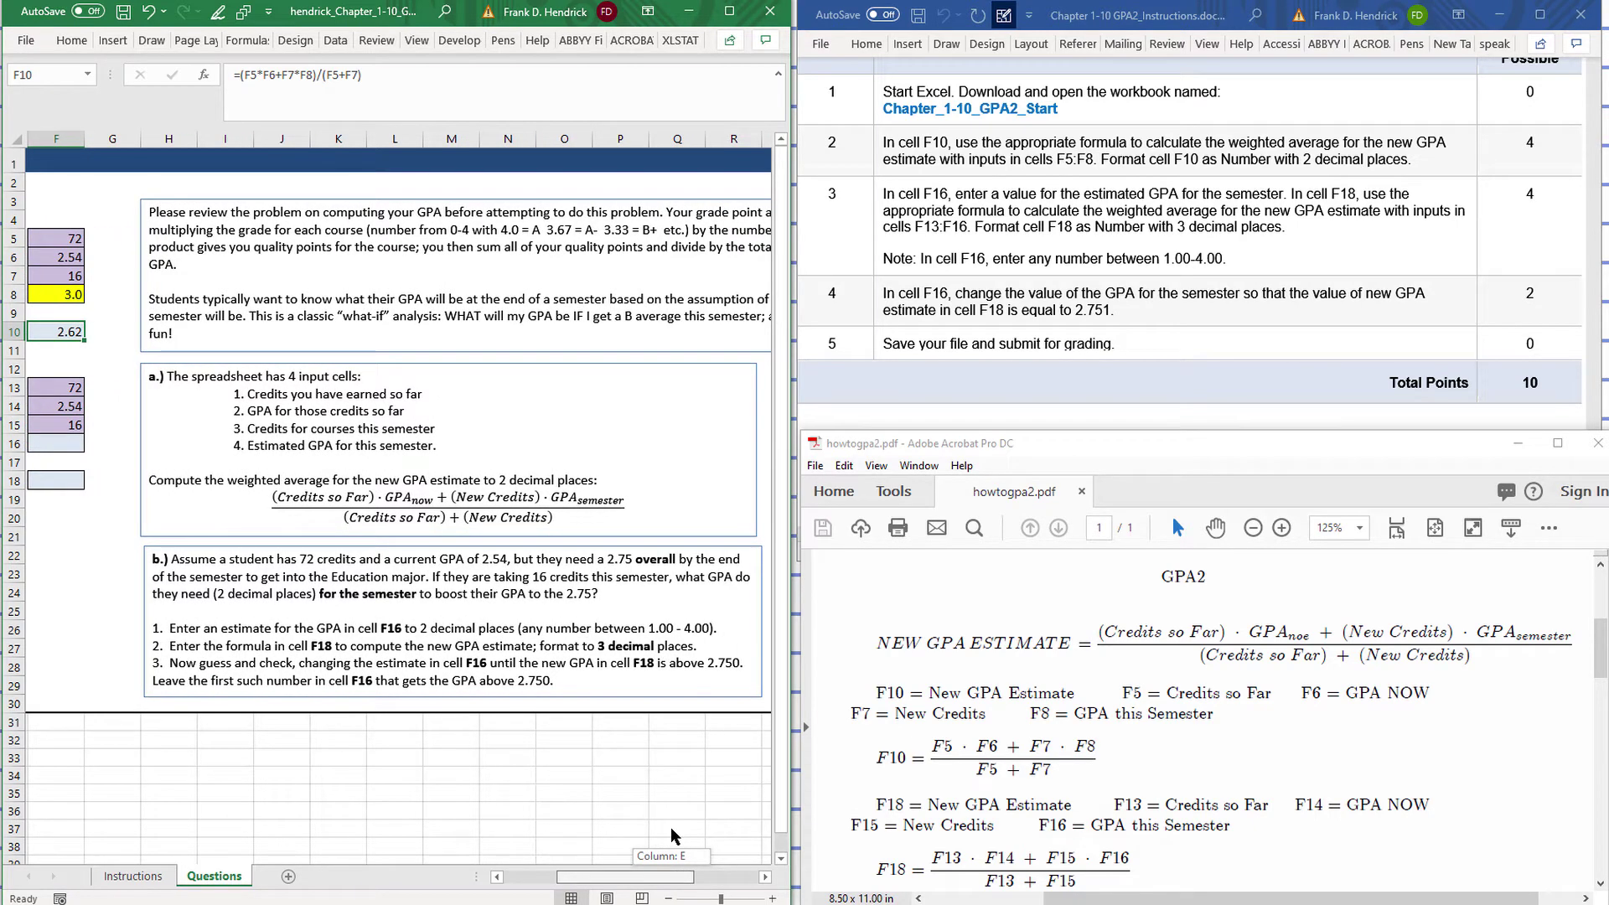
pyautogui.moveTo(671, 827); pyautogui.dragTo(669, 826)
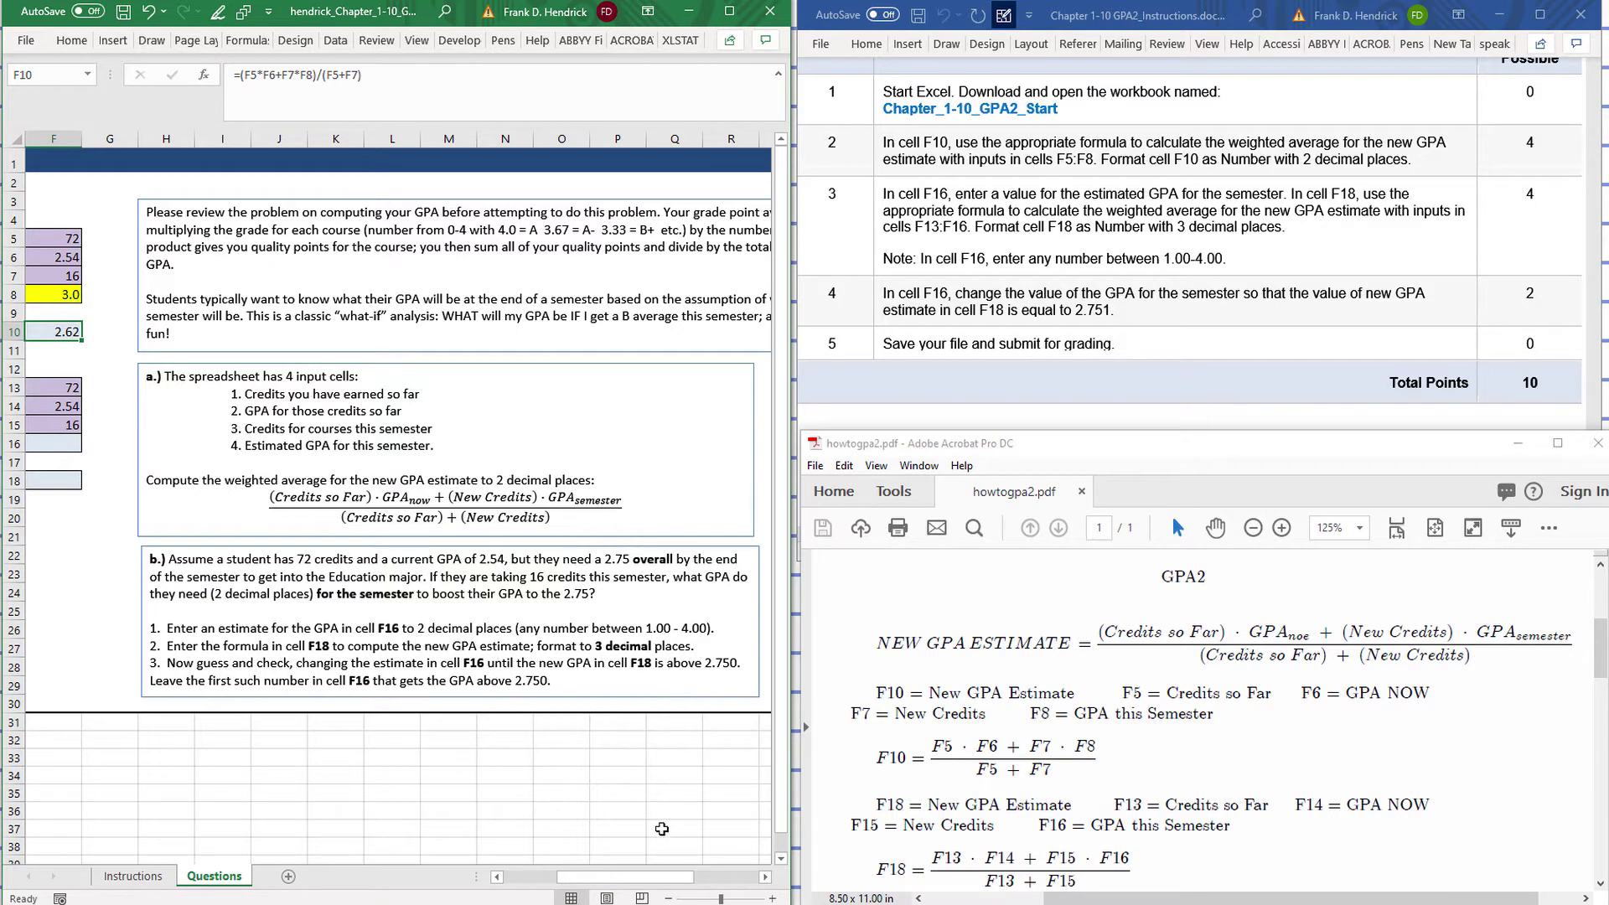
pyautogui.moveTo(671, 881); pyautogui.dragTo(642, 858)
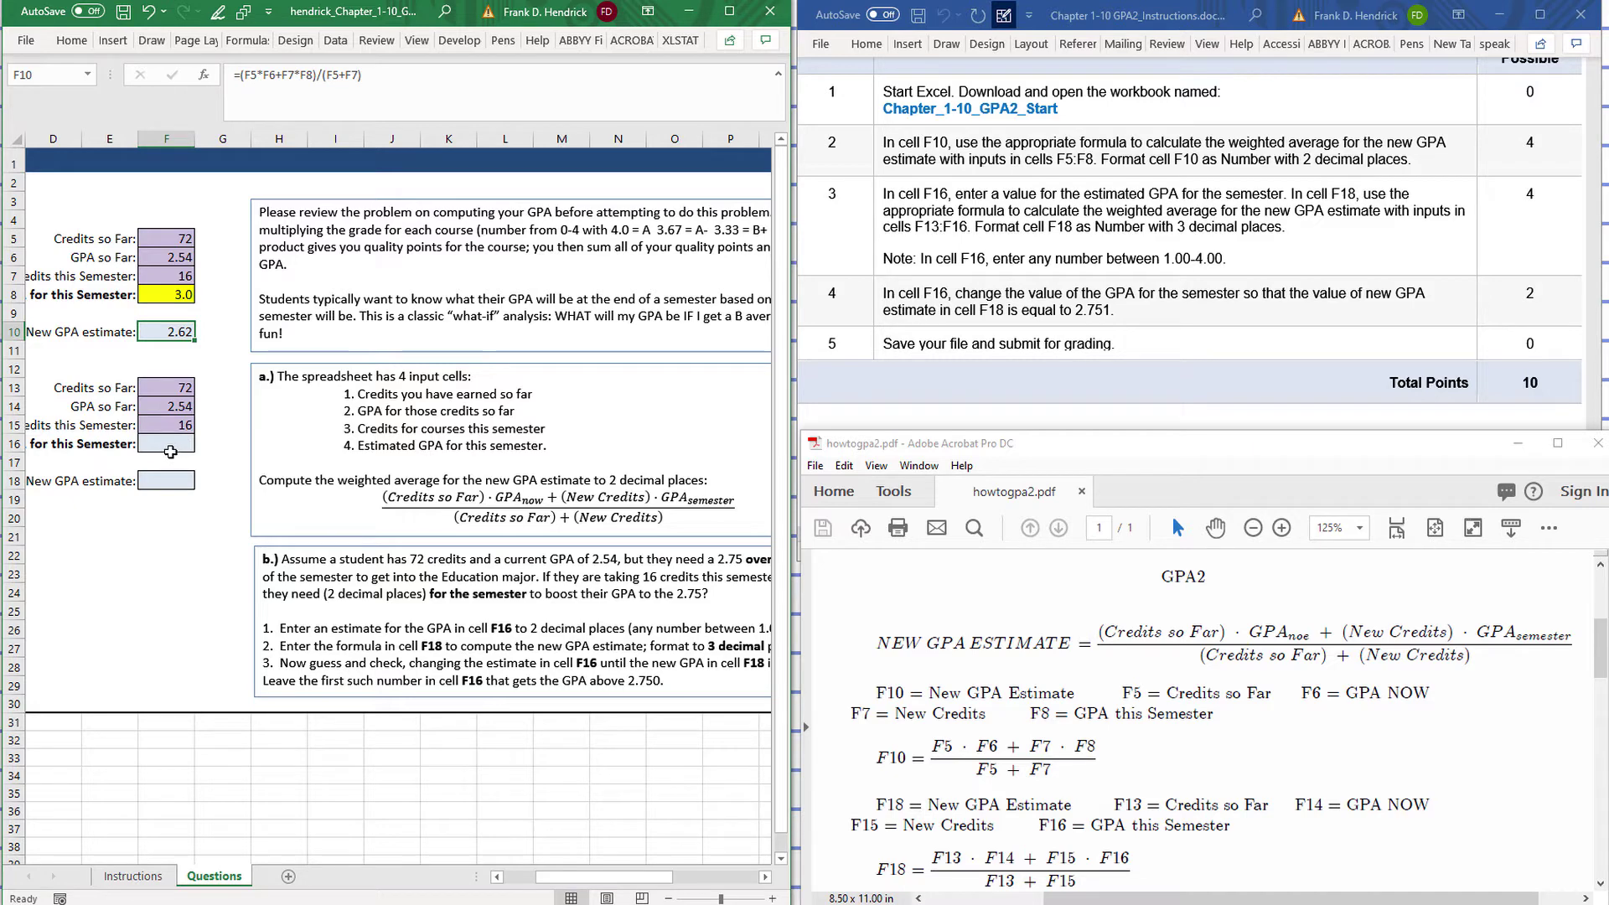
pyautogui.scroll(-1, 1072, 620)
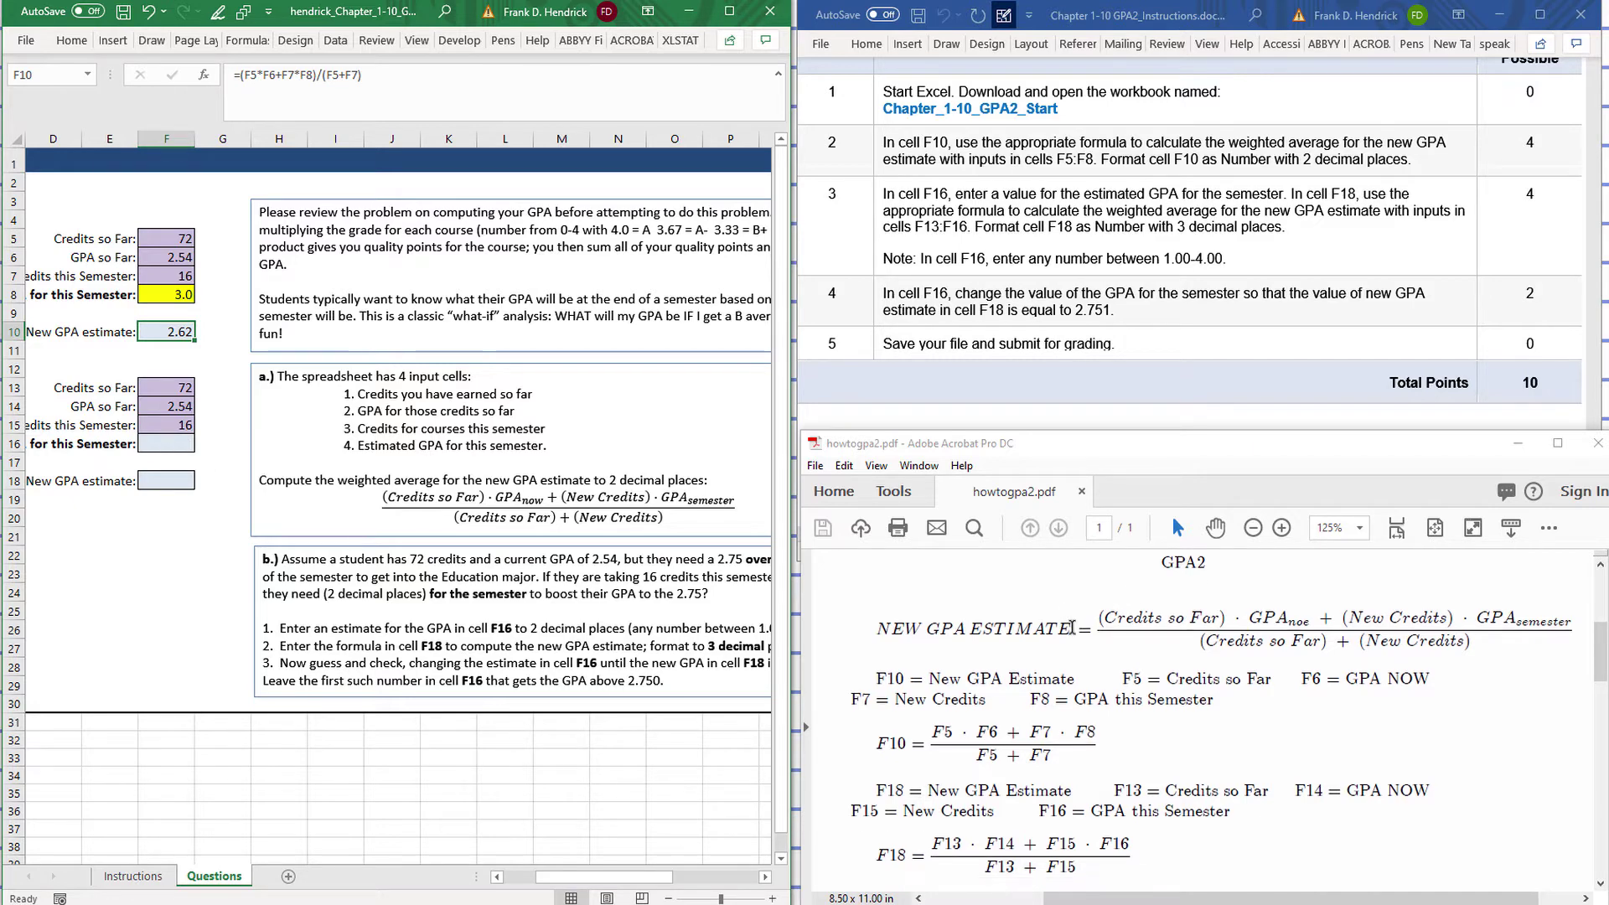
pyautogui.scroll(-1, 1074, 646)
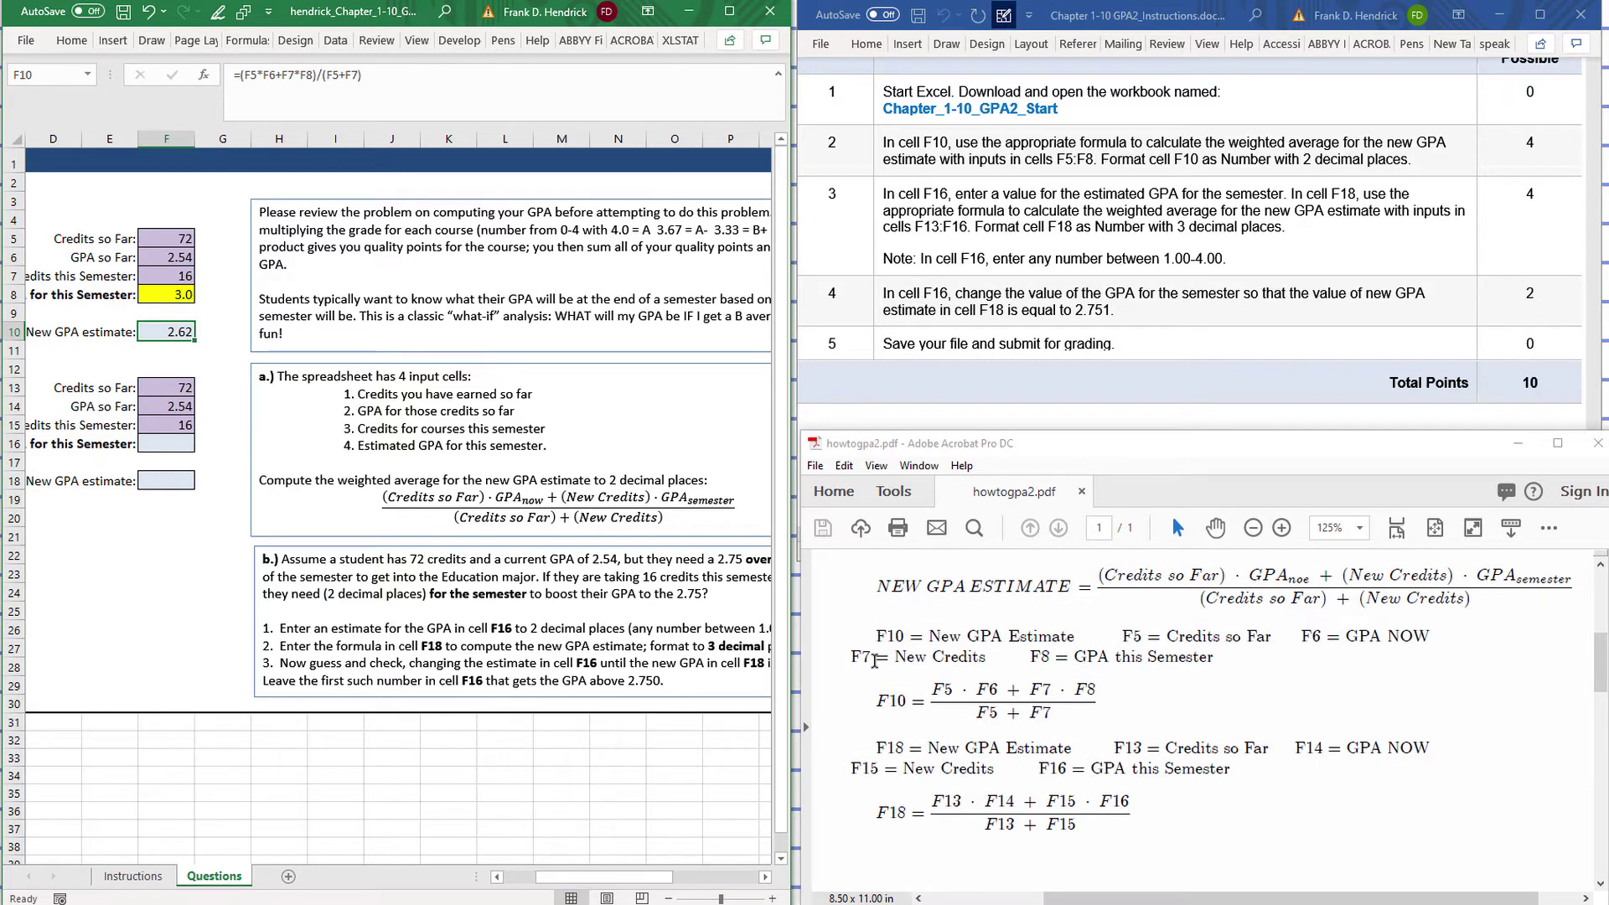
pyautogui.scroll(-1, 873, 662)
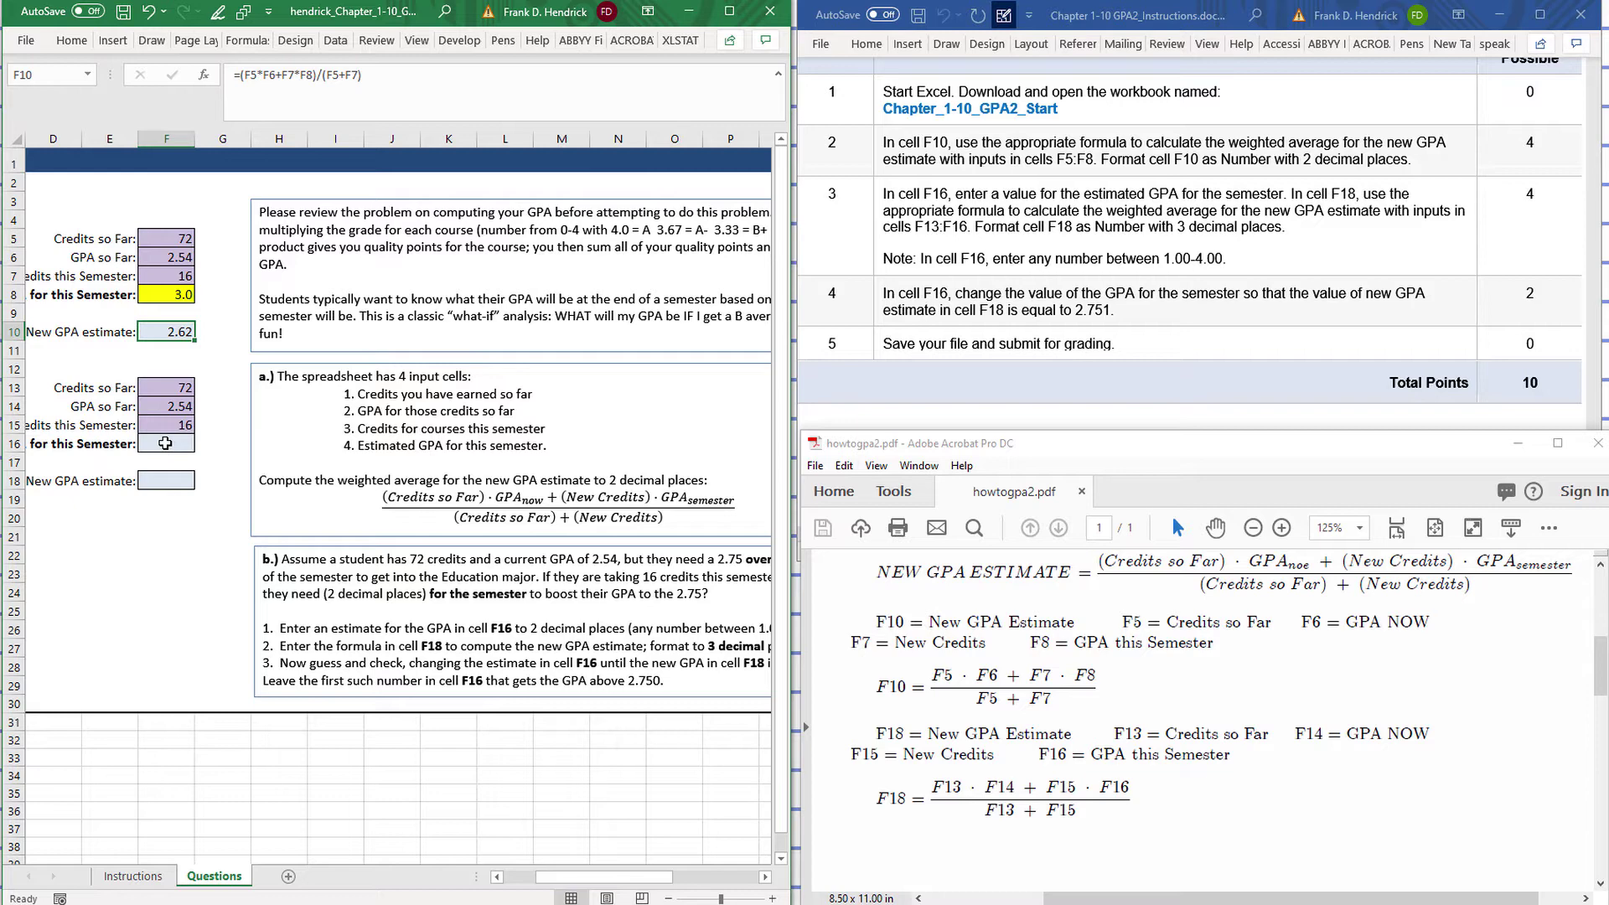
pyautogui.click(165, 443)
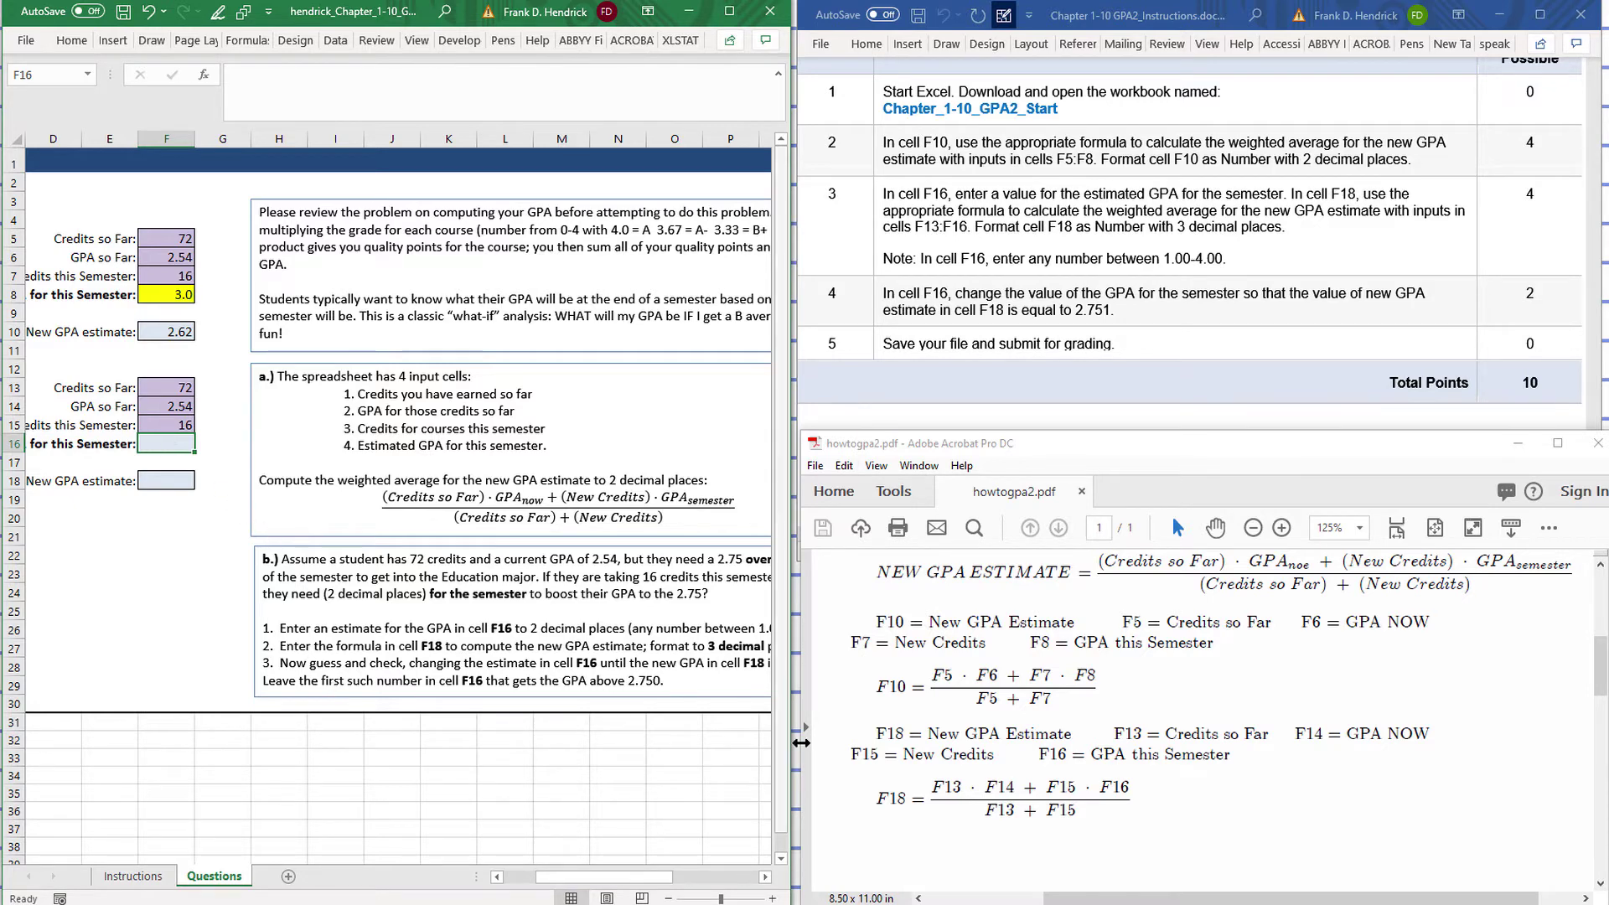
pyautogui.scroll(-2, 994, 722)
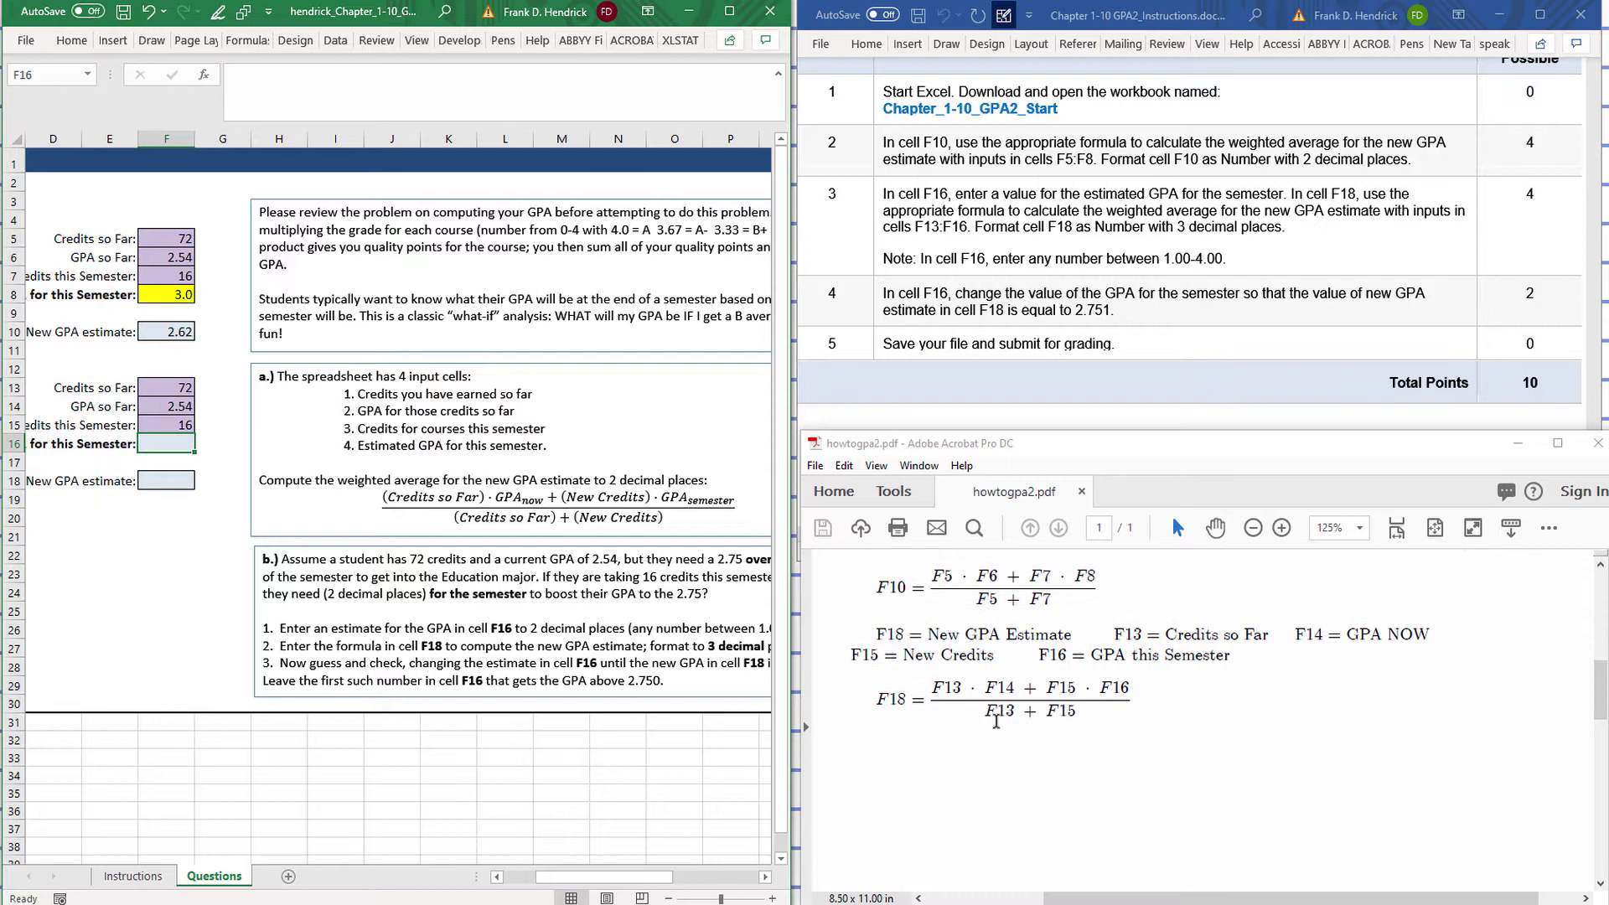
pyautogui.scroll(1, 996, 719)
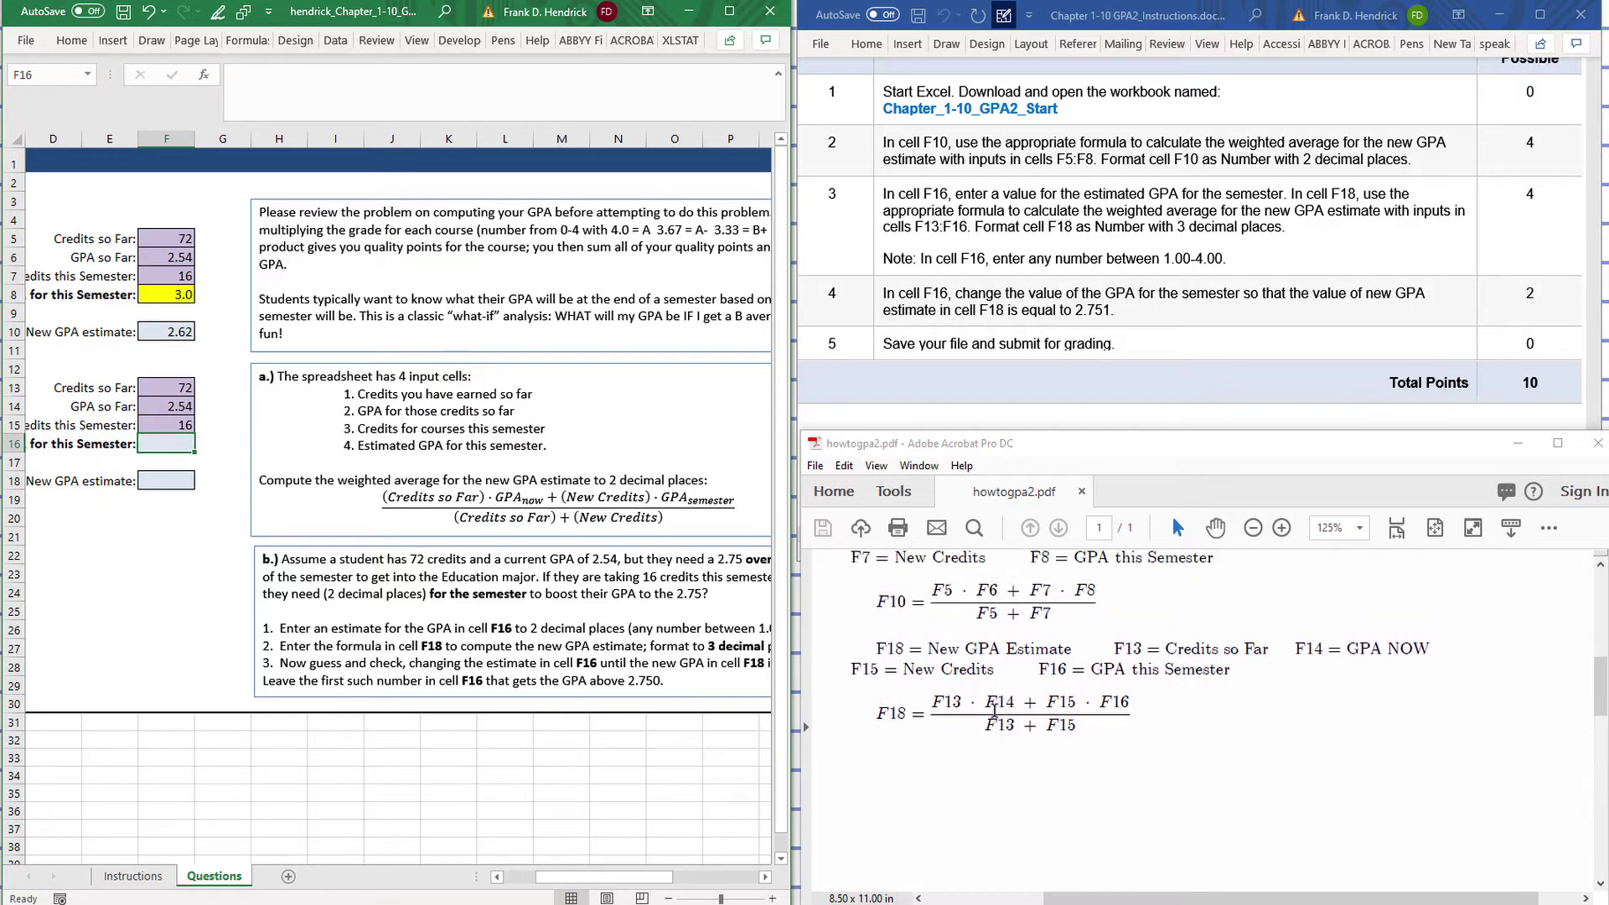
pyautogui.scroll(1, 993, 710)
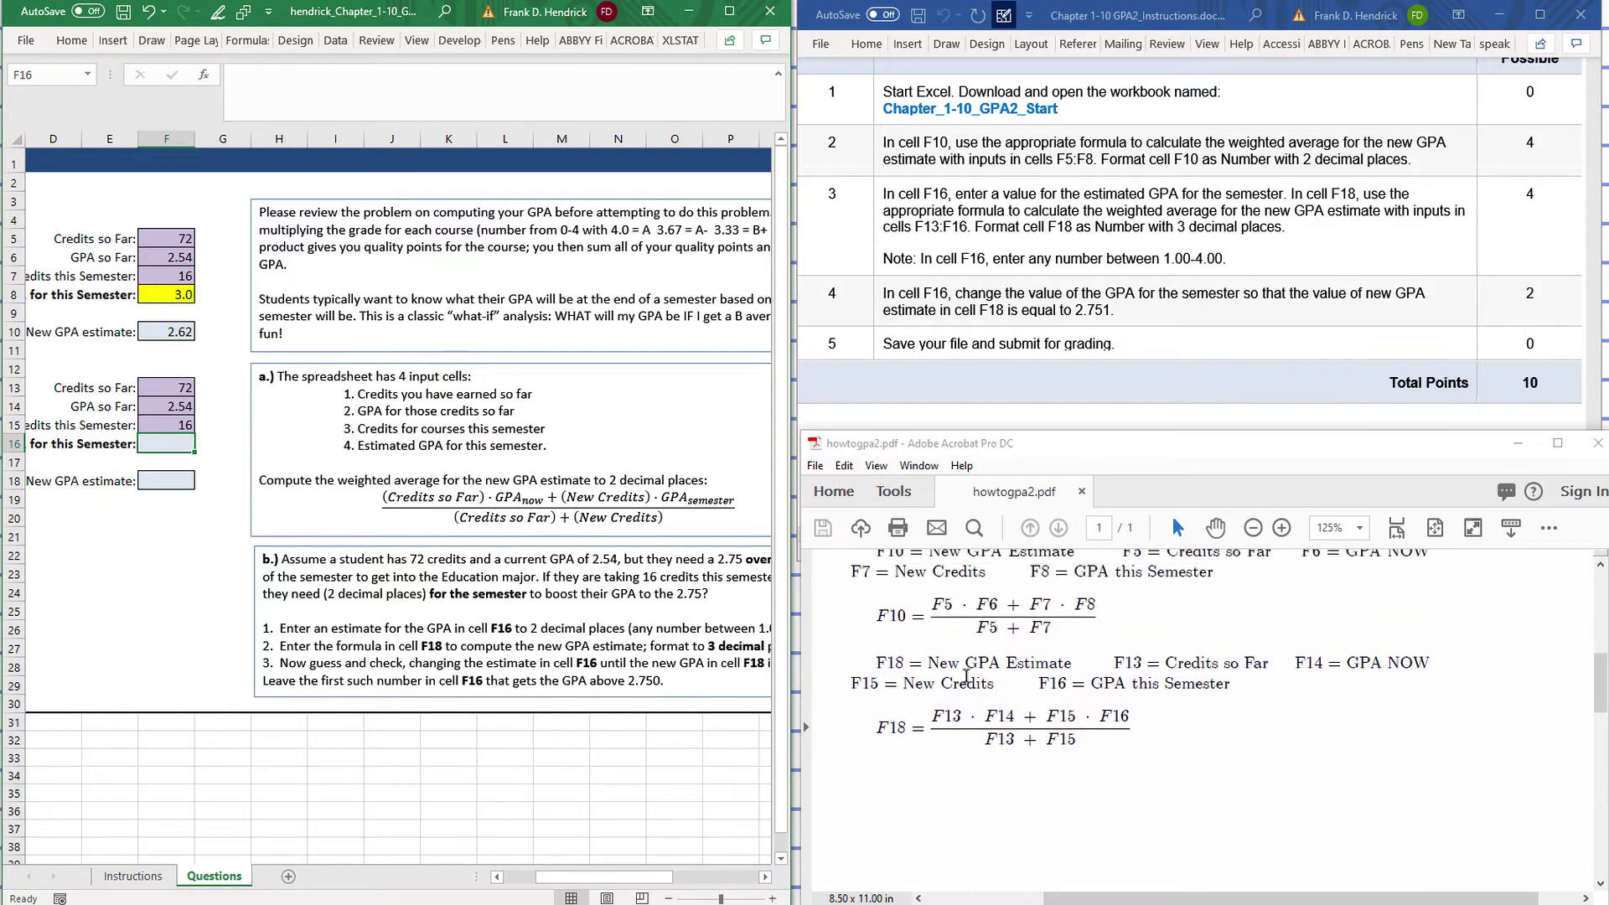
pyautogui.scroll(-12, 158, 442)
pyautogui.click(158, 437)
pyautogui.scroll(6, 154, 431)
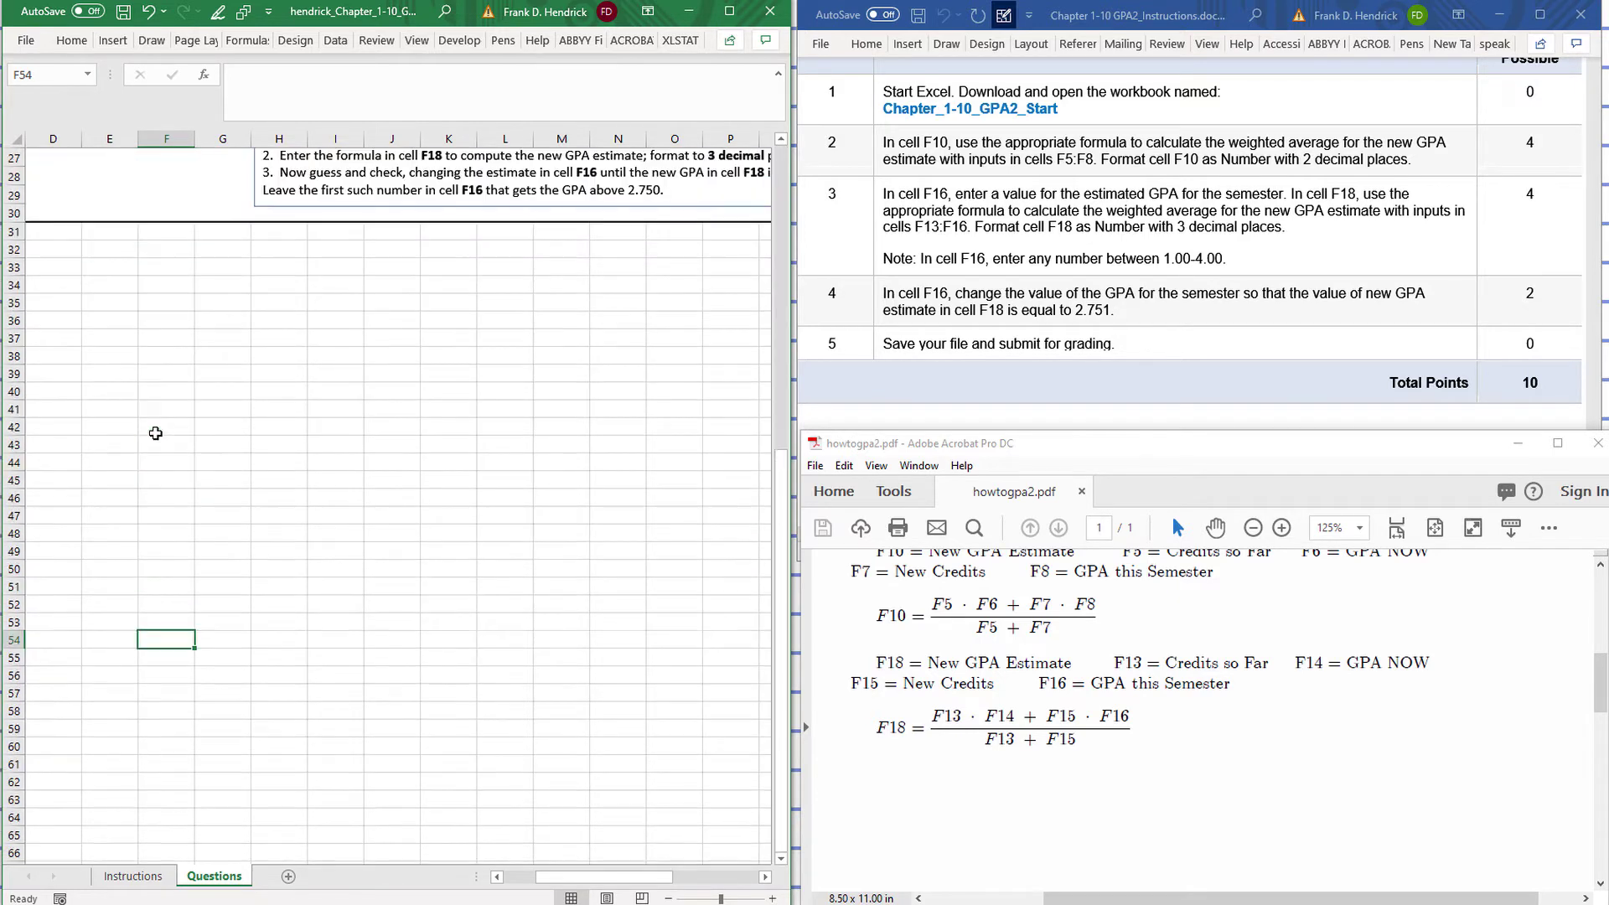
pyautogui.scroll(4, 154, 377)
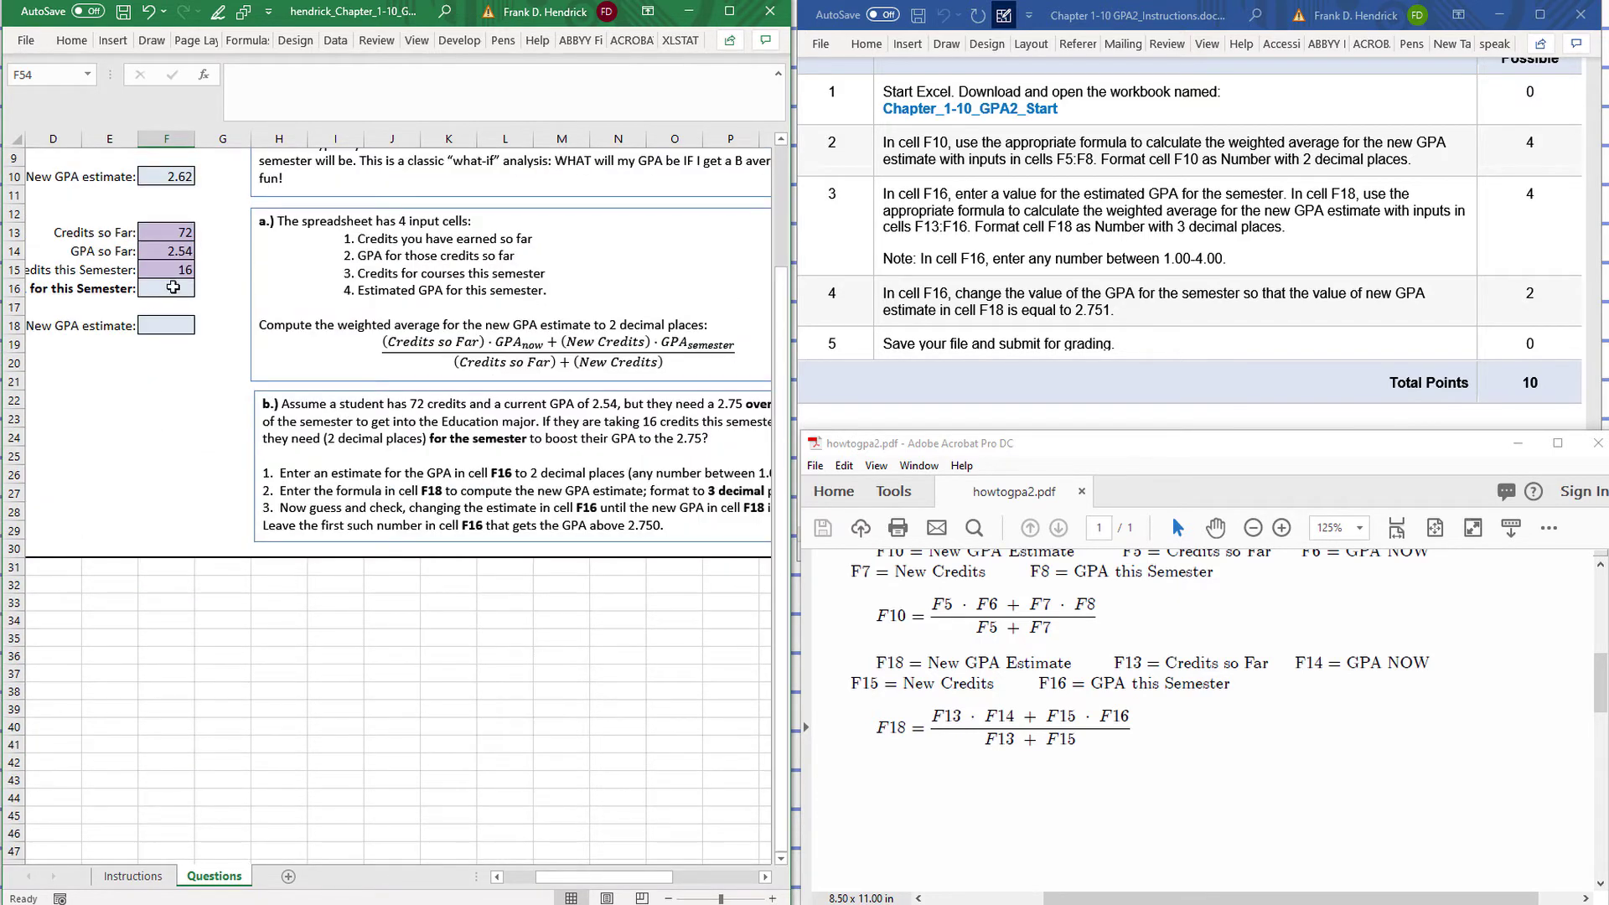
pyautogui.scroll(2, 174, 286)
# Step: Enter 3.5 as this semester's GPA estimate in cell F16
pyautogui.click(150, 401)
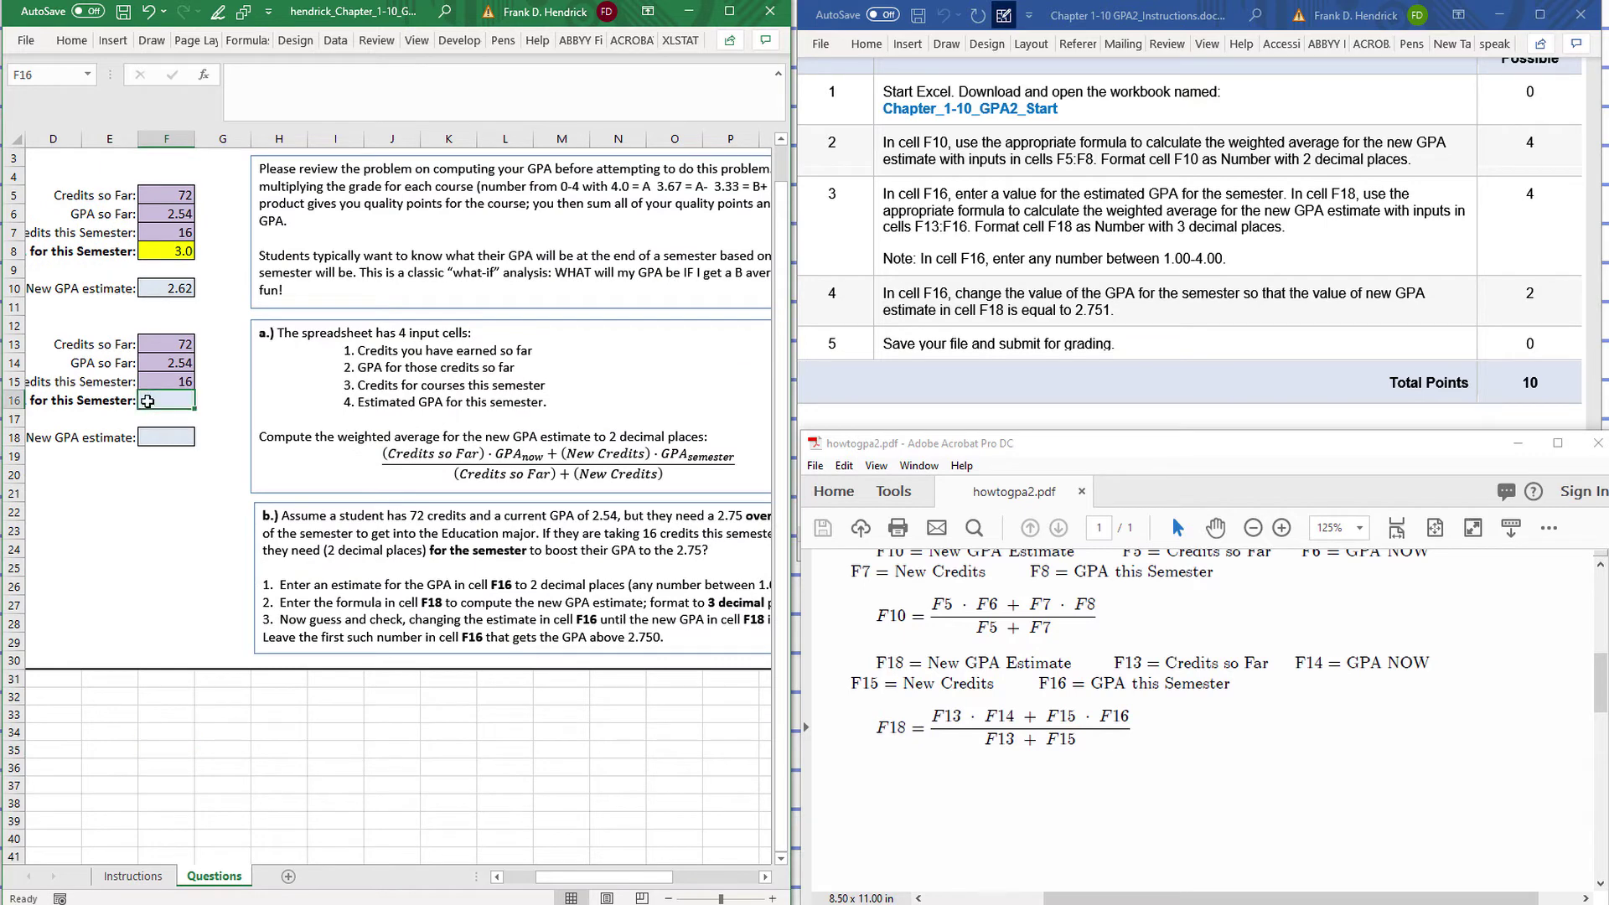
pyautogui.click(295, 71)
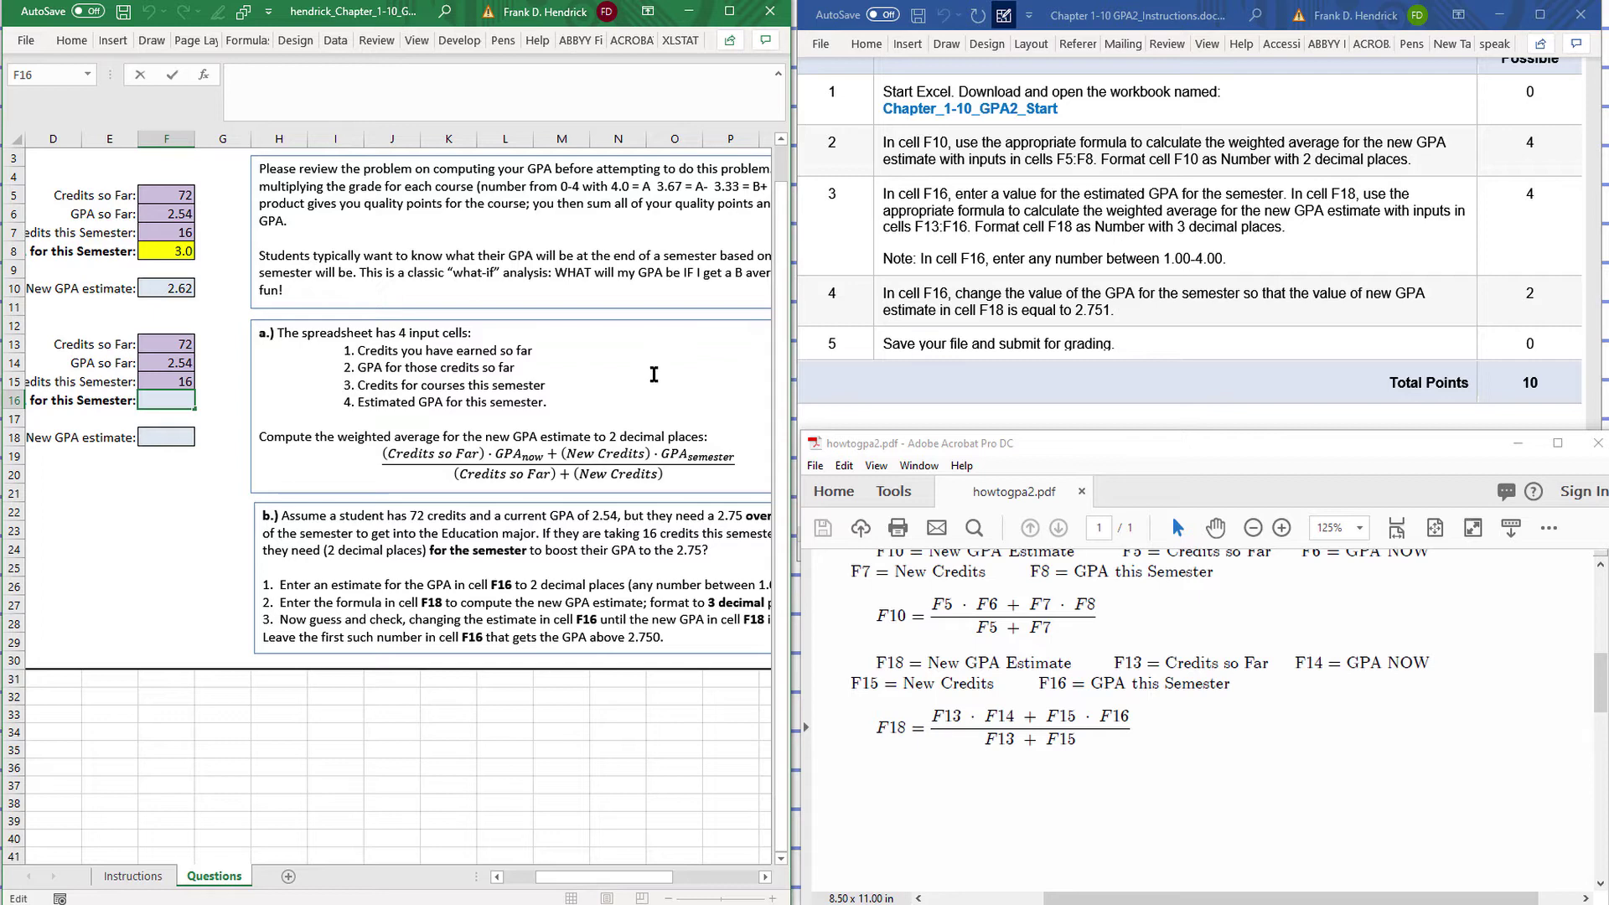
pyautogui.write('3.5')
pyautogui.click(214, 377)
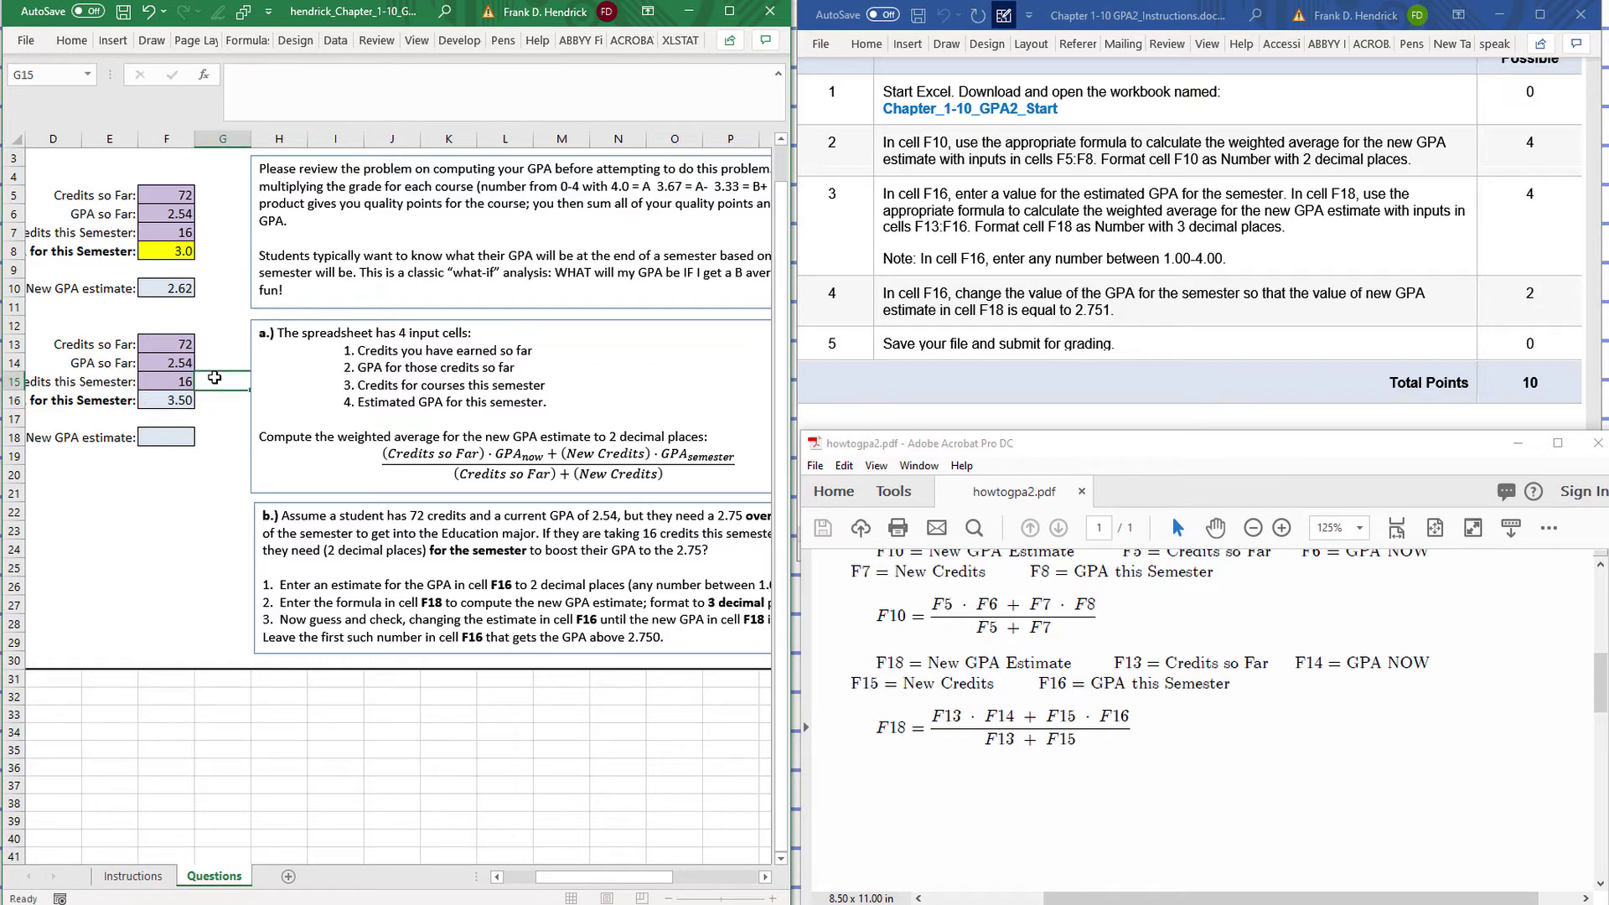
pyautogui.click(163, 436)
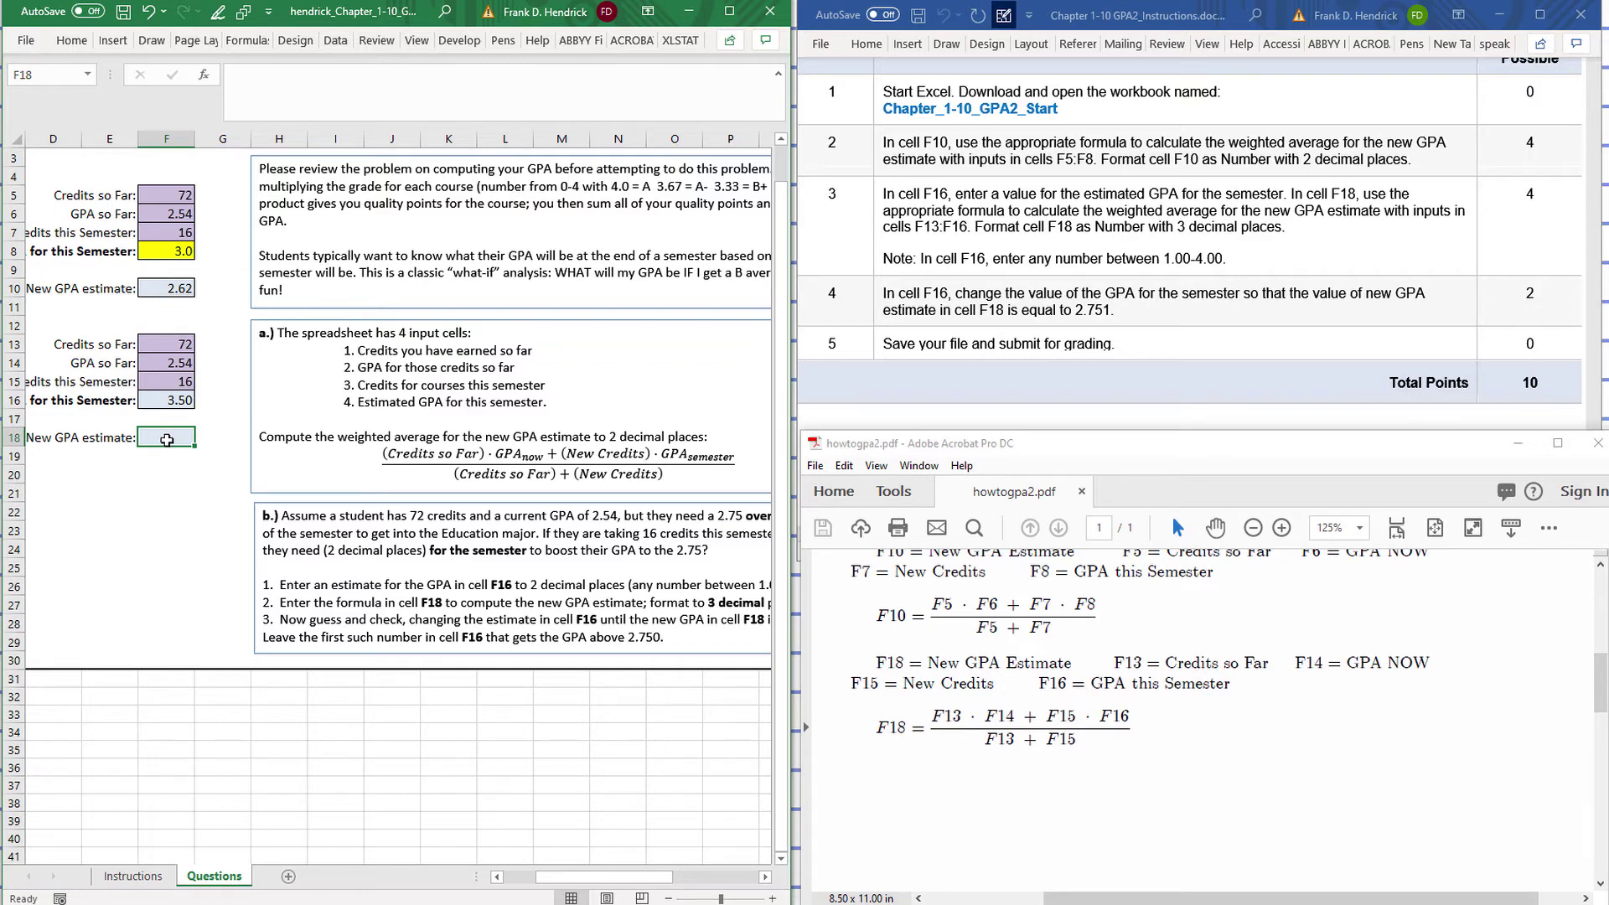
# Step: Enter =(F13*F14+F15*F16)/(F13+F15) in F18, giving a new GPA of 2.71455
pyautogui.click(269, 76)
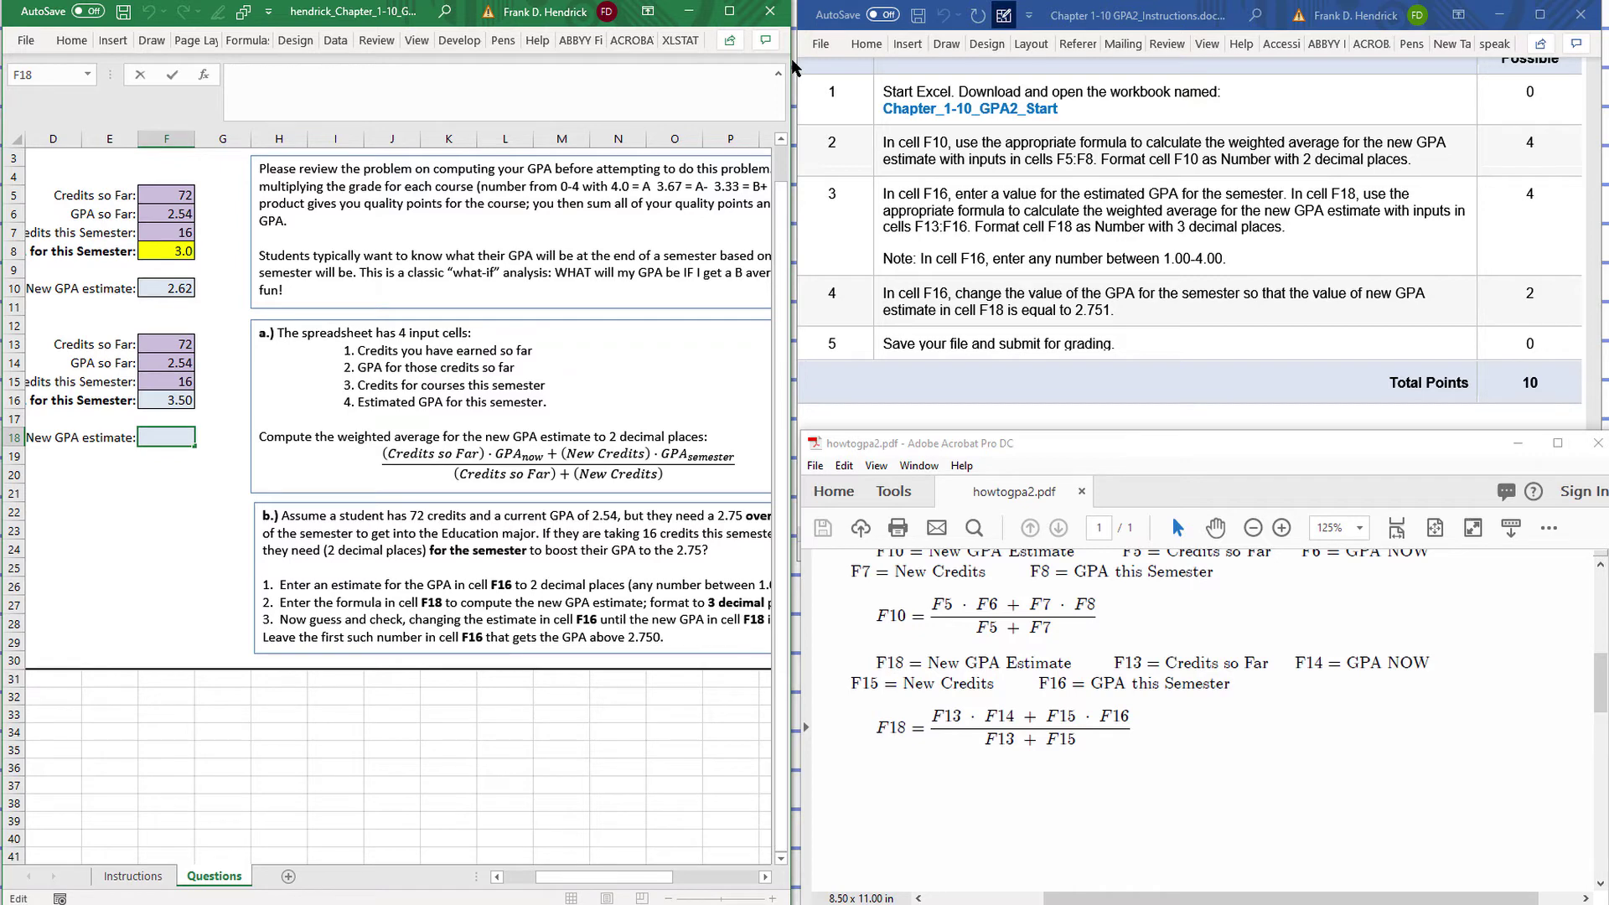
pyautogui.write('(')
pyautogui.write('F13*F14+F15*F16')
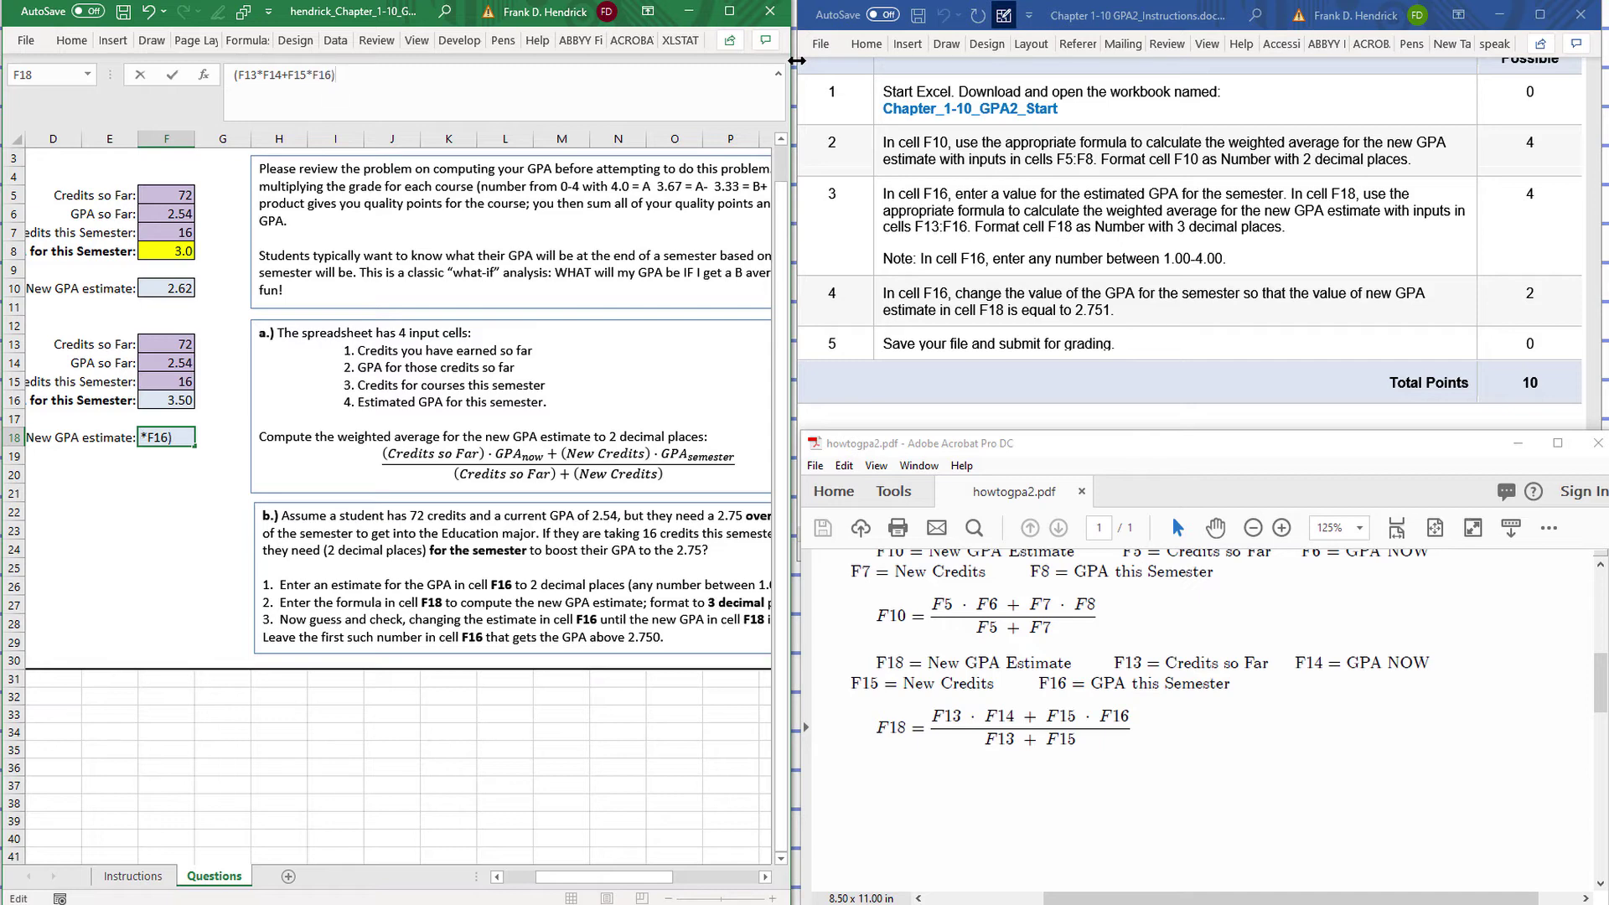
pyautogui.write(')/(F13+F15)')
pyautogui.click(235, 73)
pyautogui.write('=')
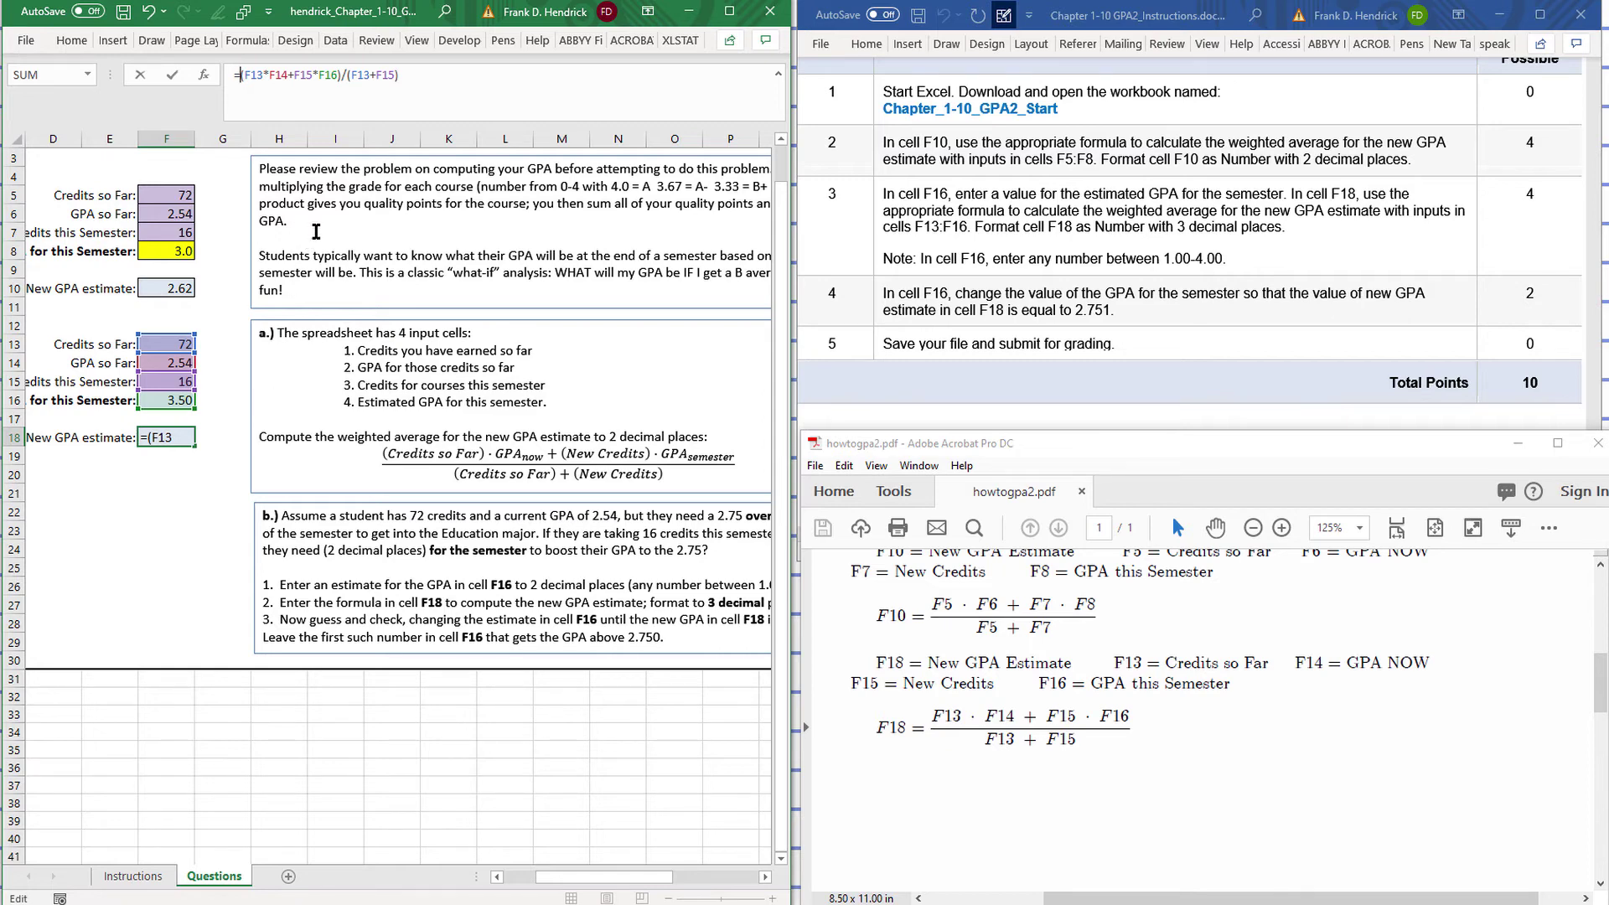
pyautogui.click(418, 76)
pyautogui.press('Return')
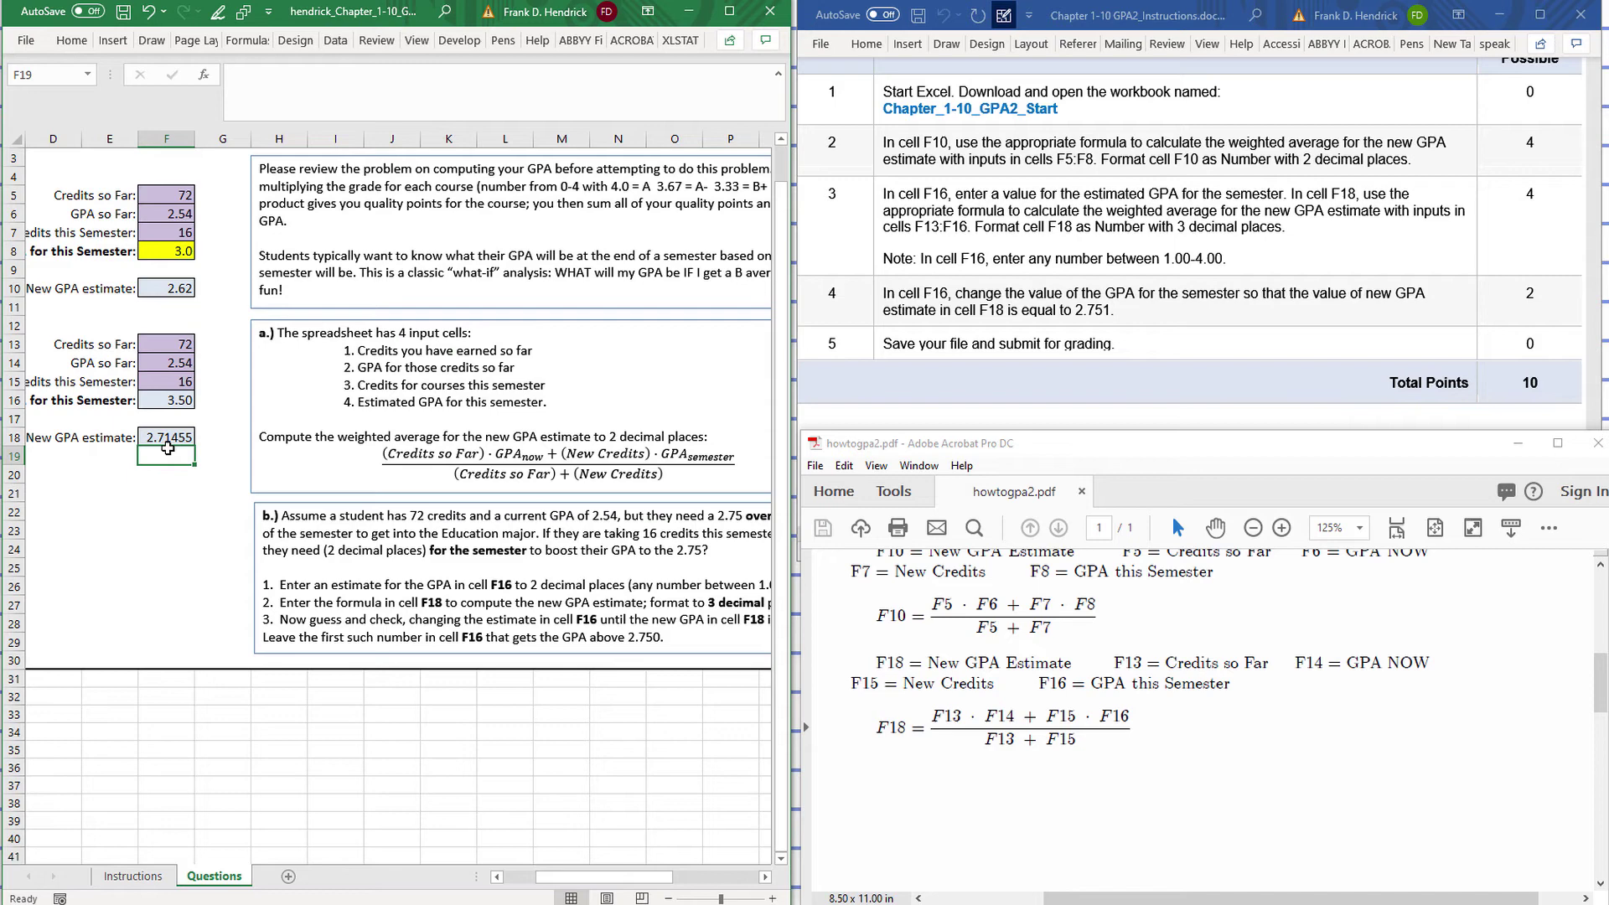
# Step: Try 3.9 as the semester GPA estimate in F16
pyautogui.click(181, 403)
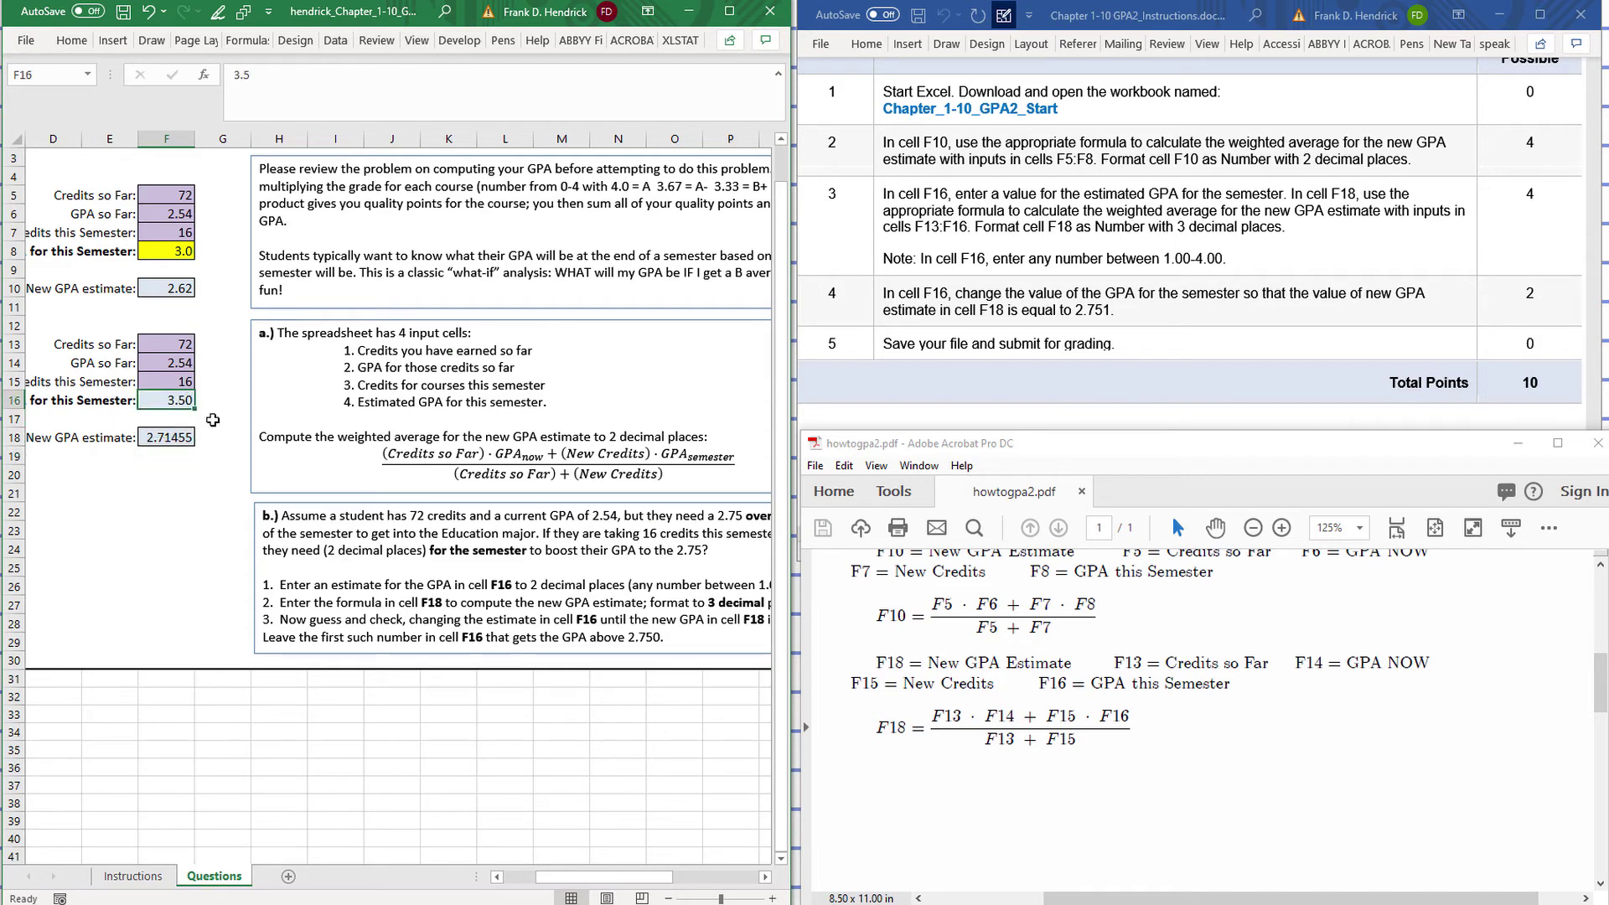
pyautogui.click(260, 84)
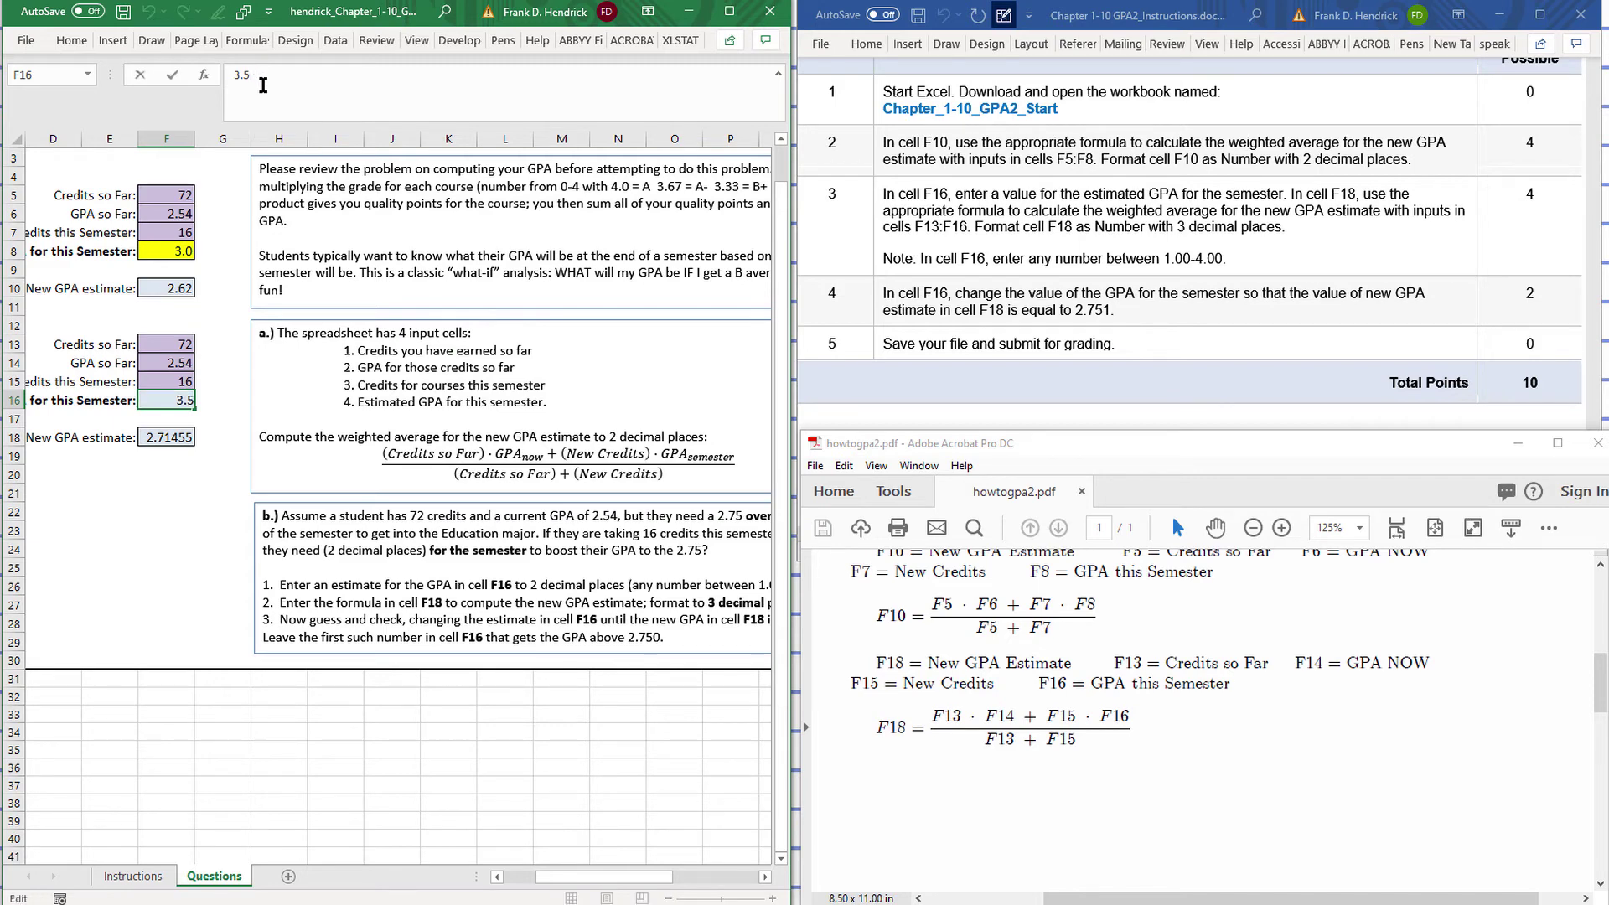
pyautogui.press('BackSpace')
pyautogui.write('9')
pyautogui.press('Return')
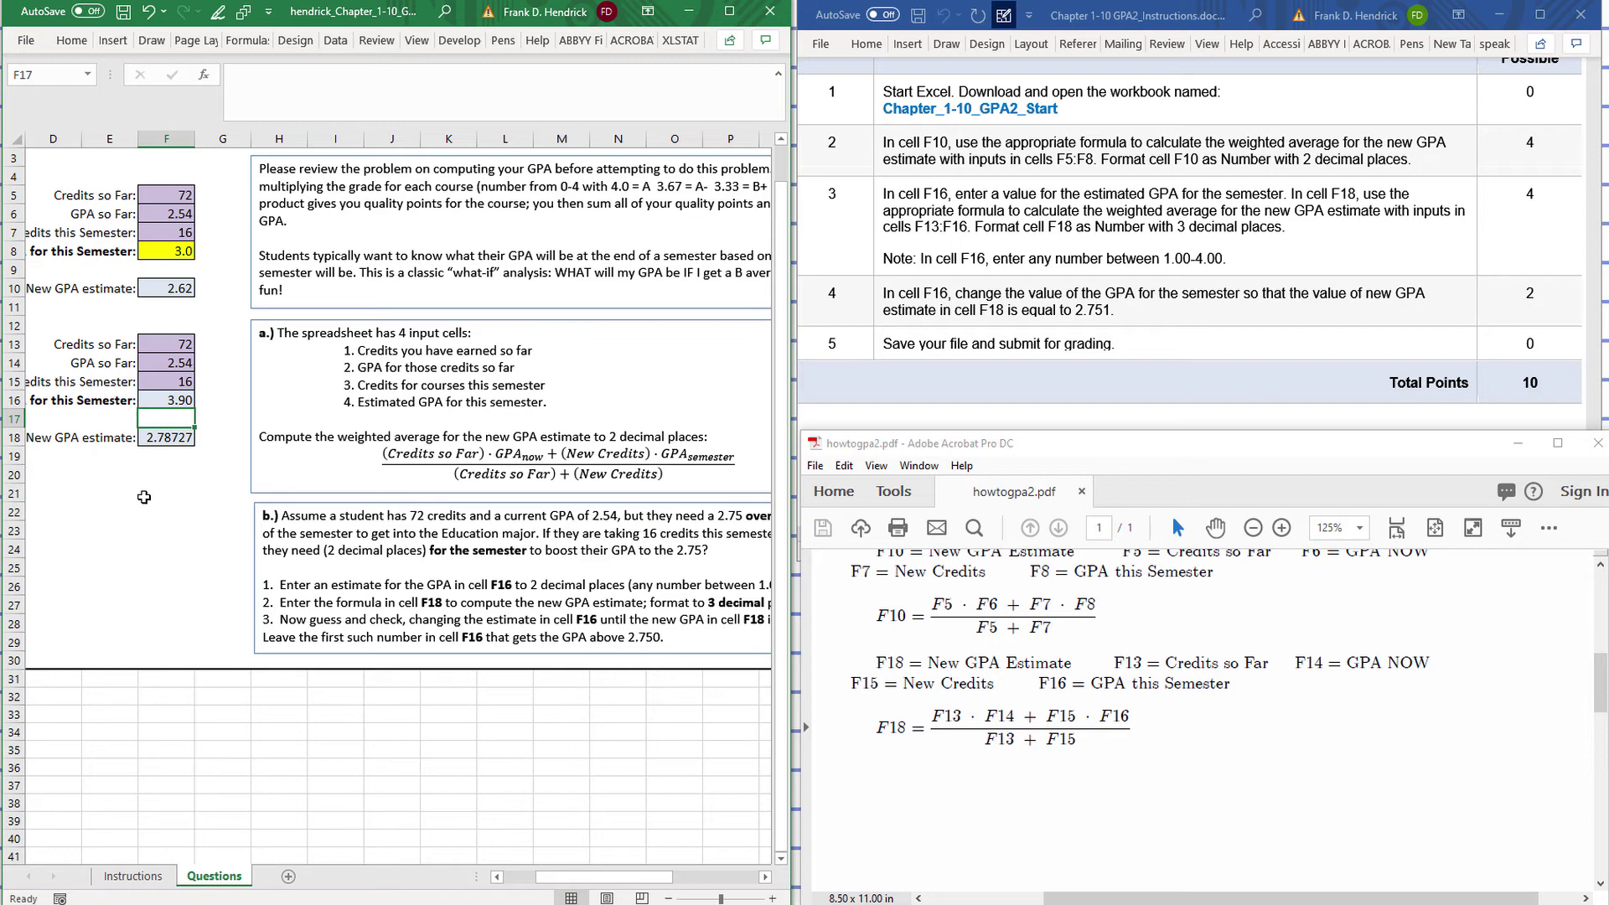
# Step: Change the F16 estimate to 3.7, lifting the F18 new GPA to 2.75091
pyautogui.click(178, 399)
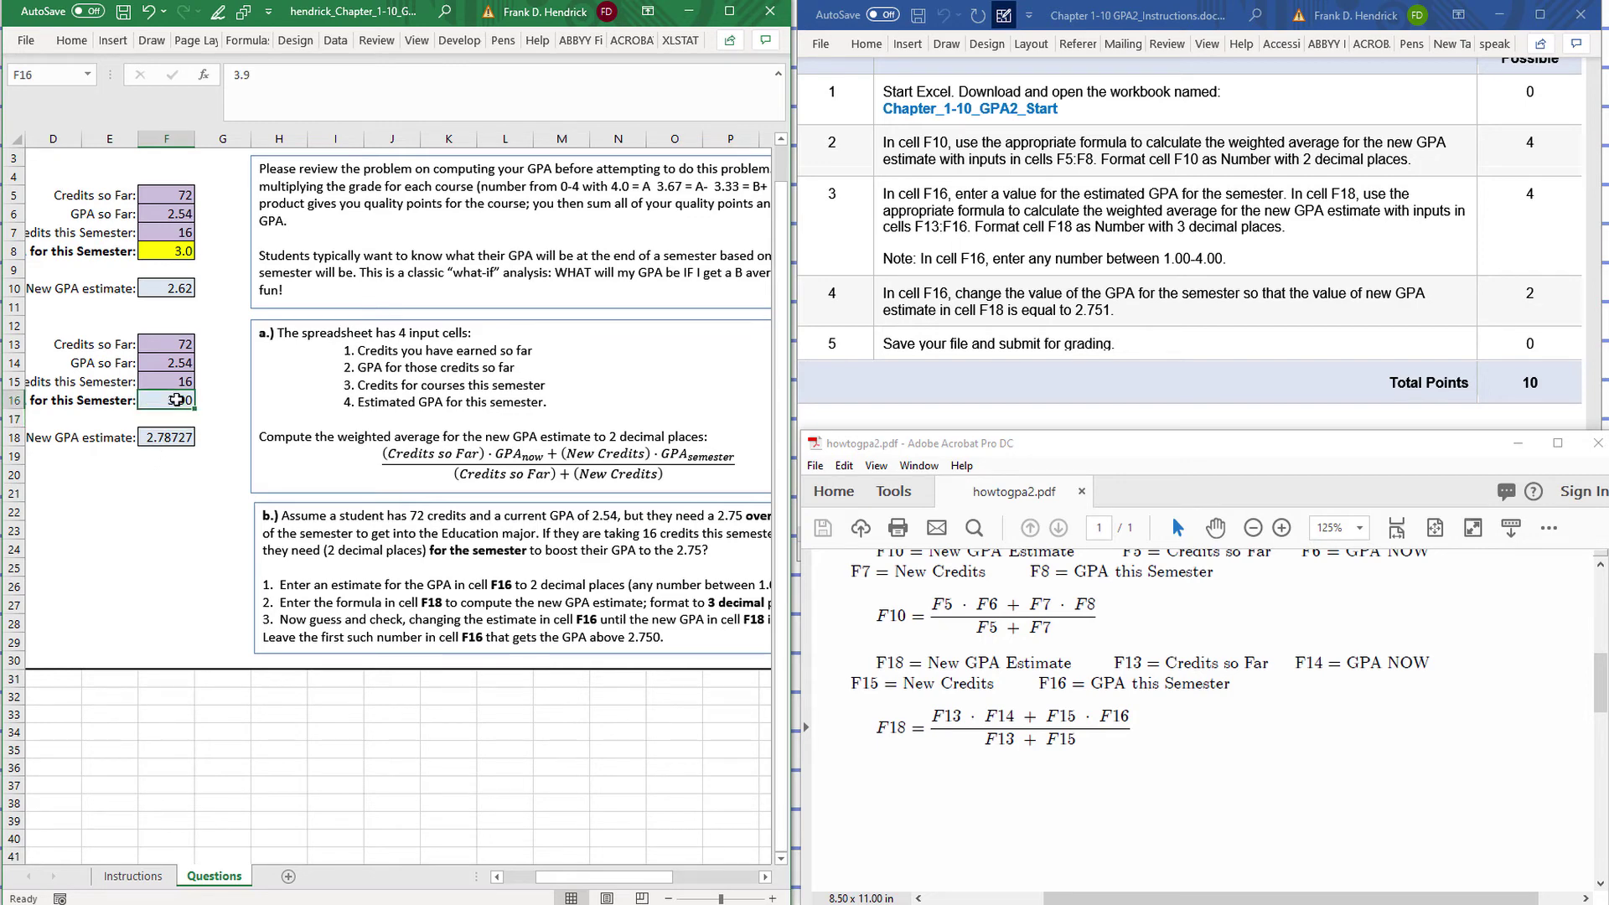
pyautogui.click(270, 75)
pyautogui.press('BackSpace')
pyautogui.press('BackSpace')
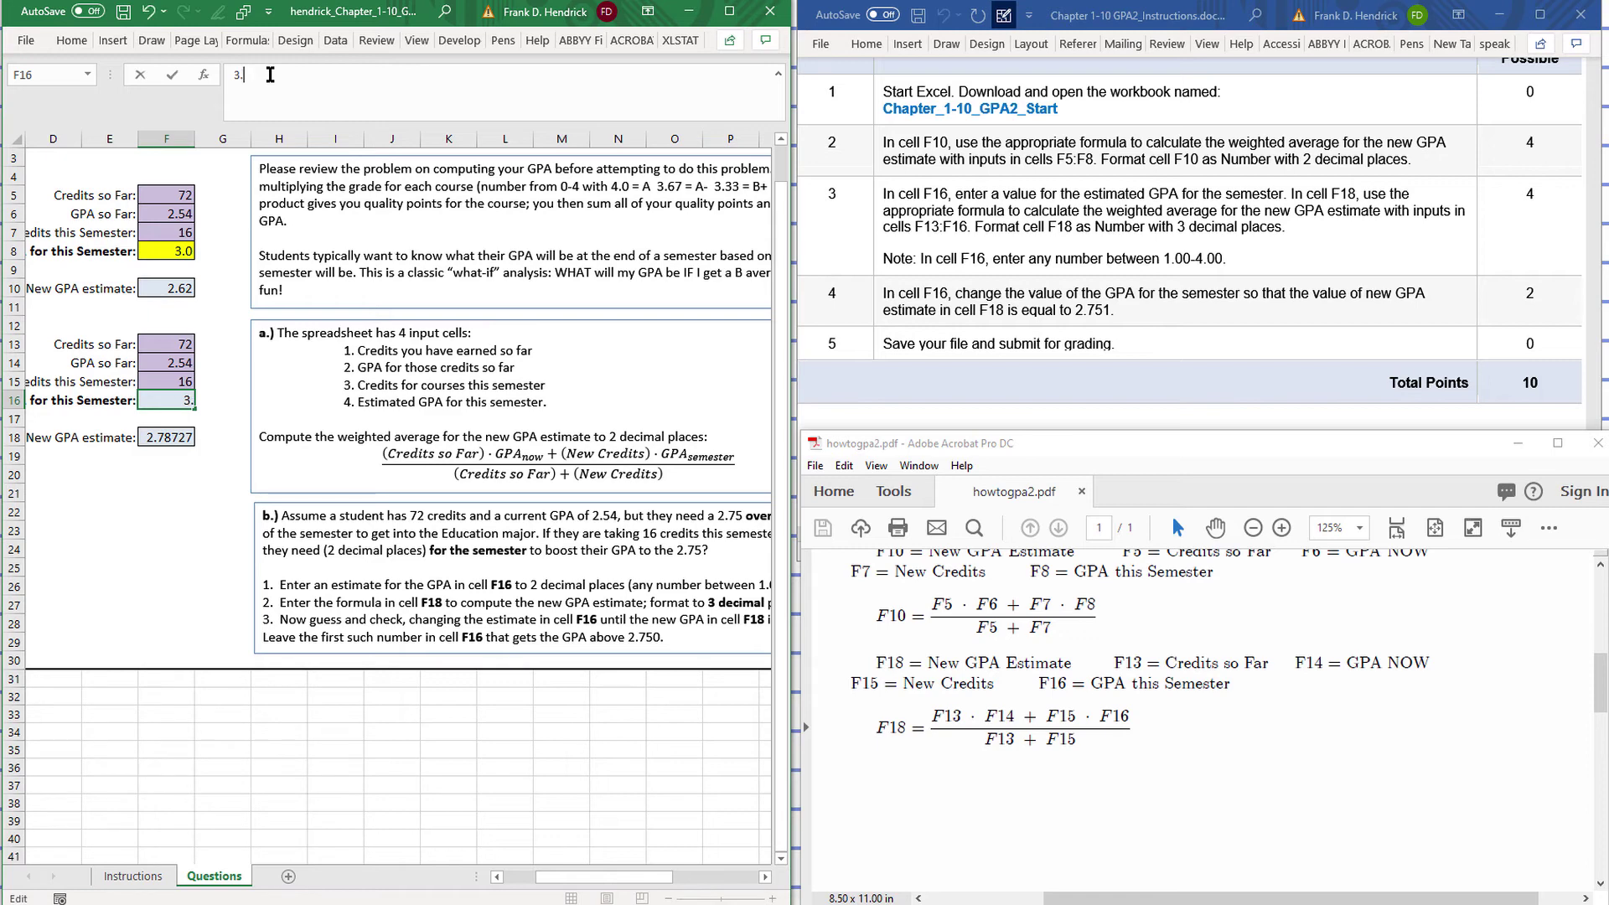
pyautogui.write('.7')
pyautogui.press('Return')
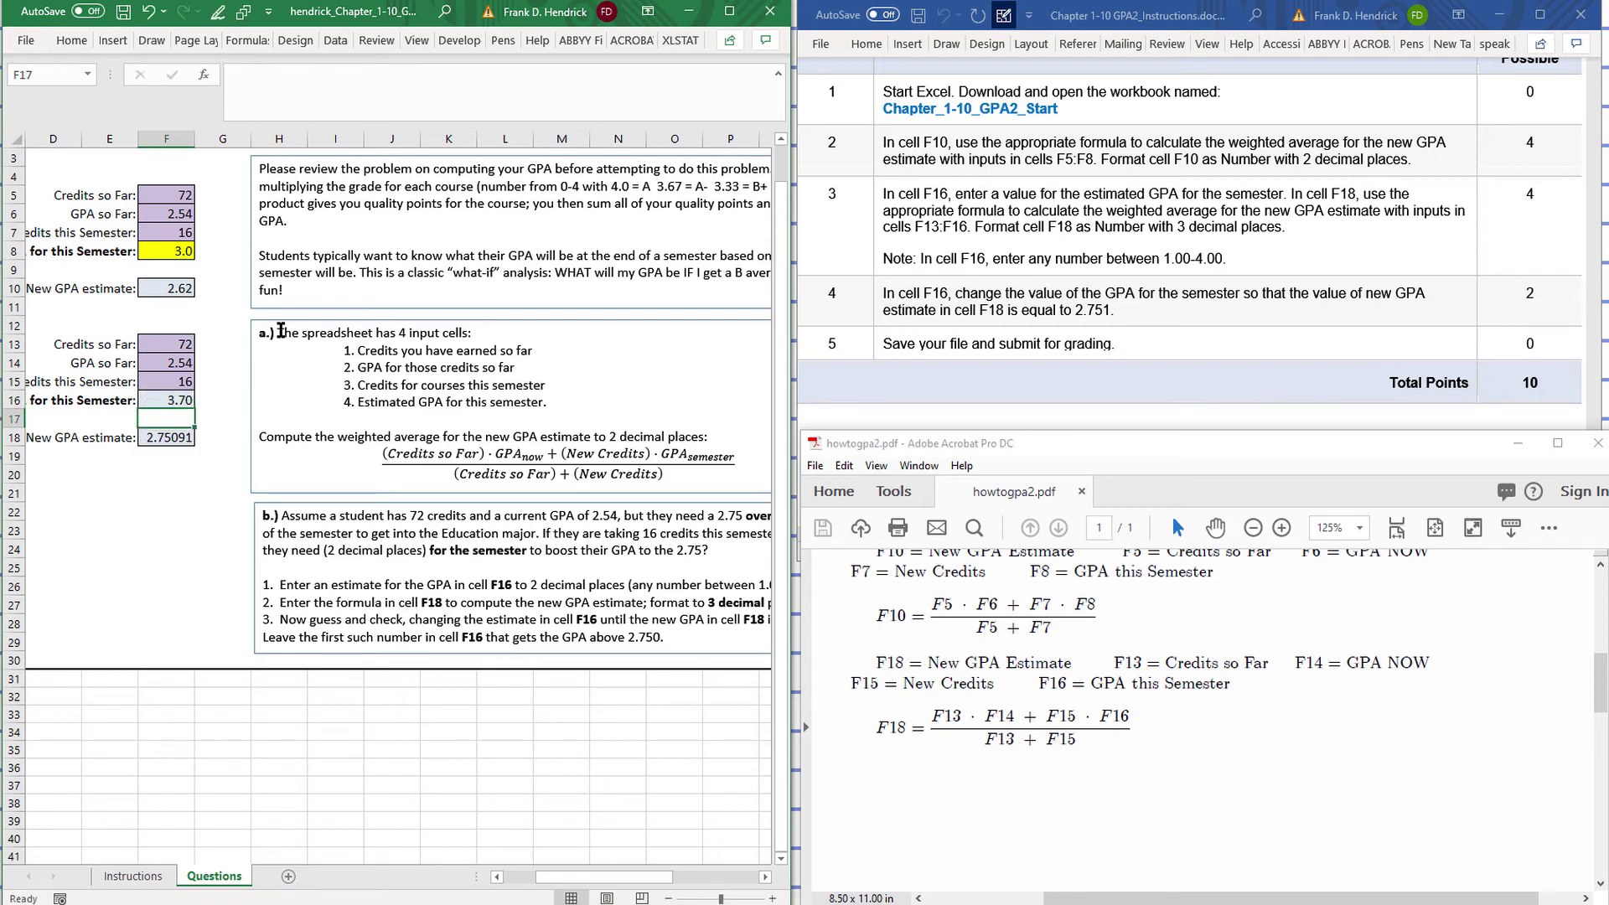
pyautogui.click(165, 403)
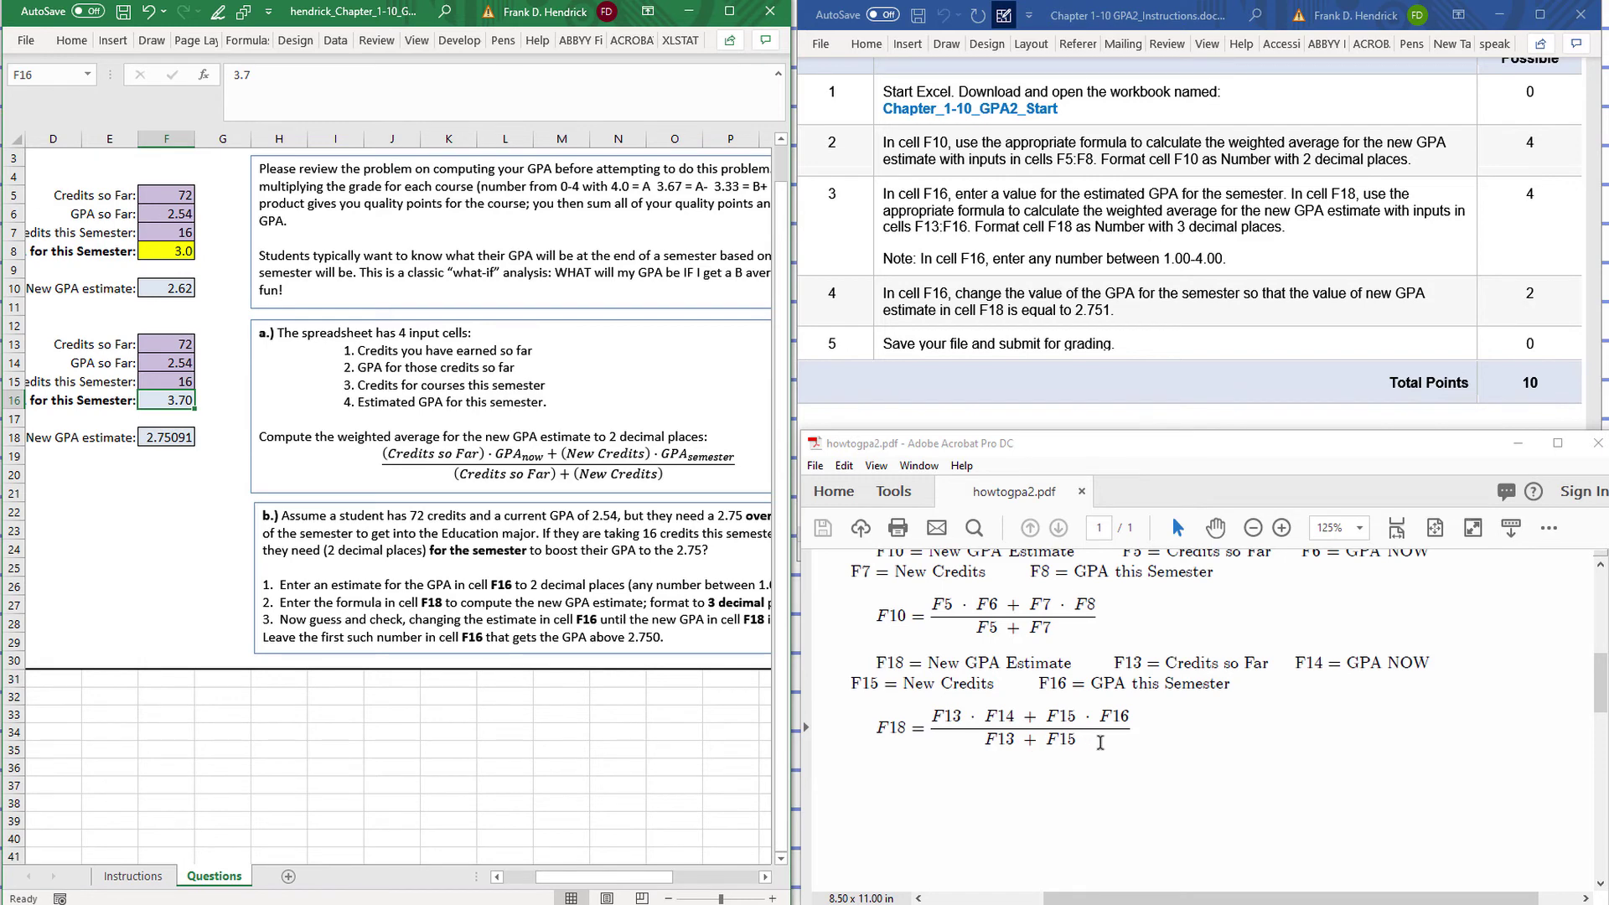
pyautogui.scroll(-2, 1100, 741)
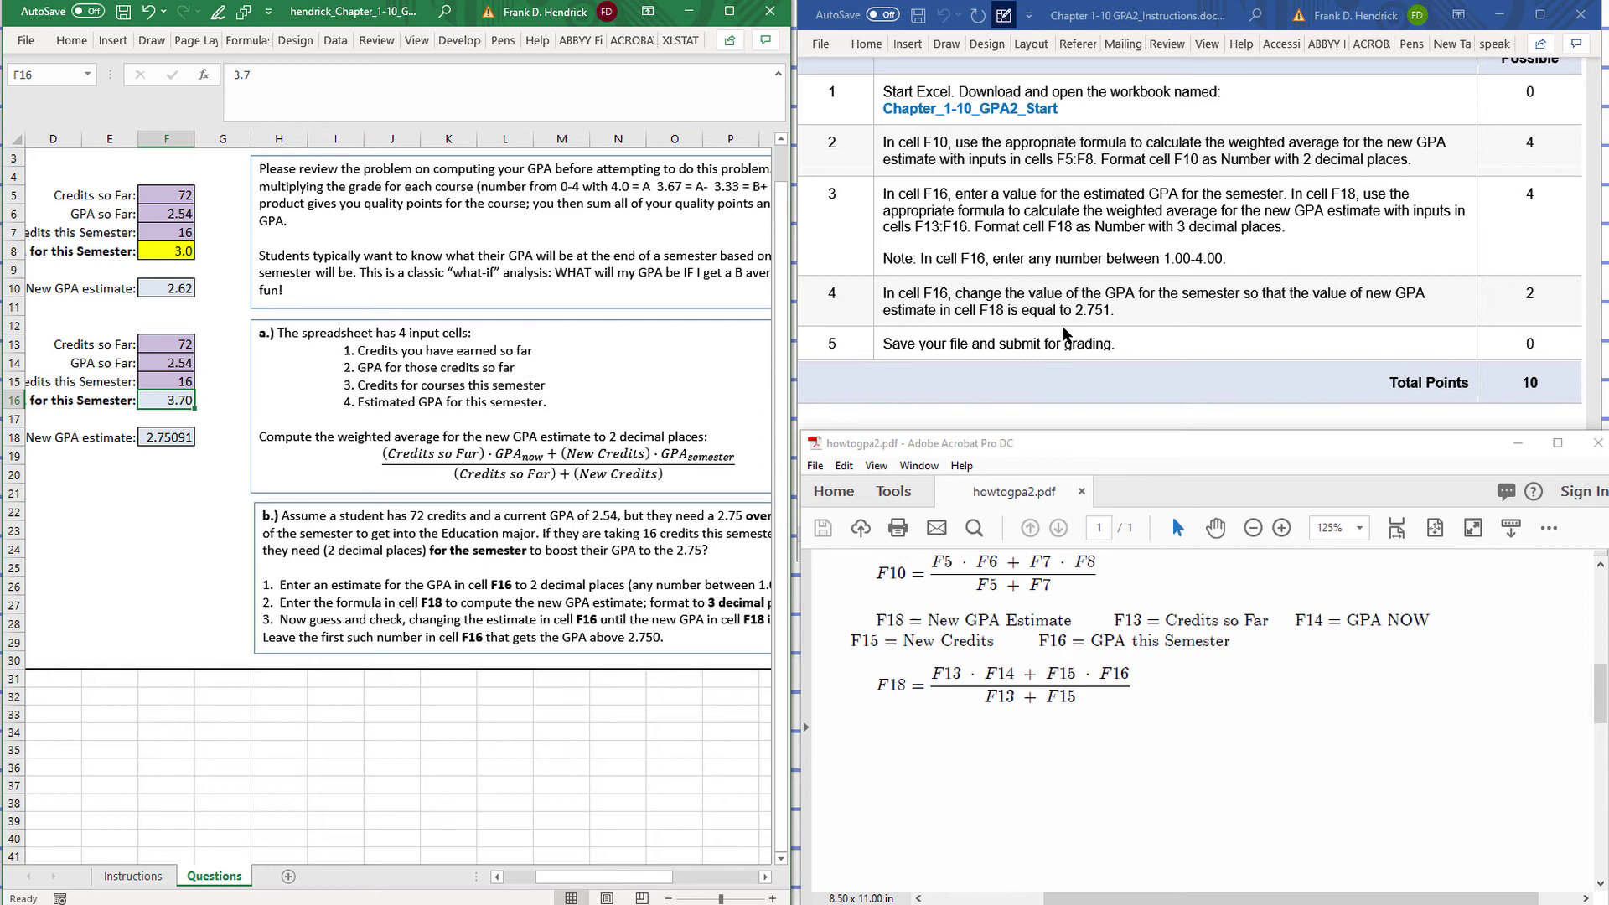
# Step: Raise the F16 semester estimate to 3.71
pyautogui.click(278, 73)
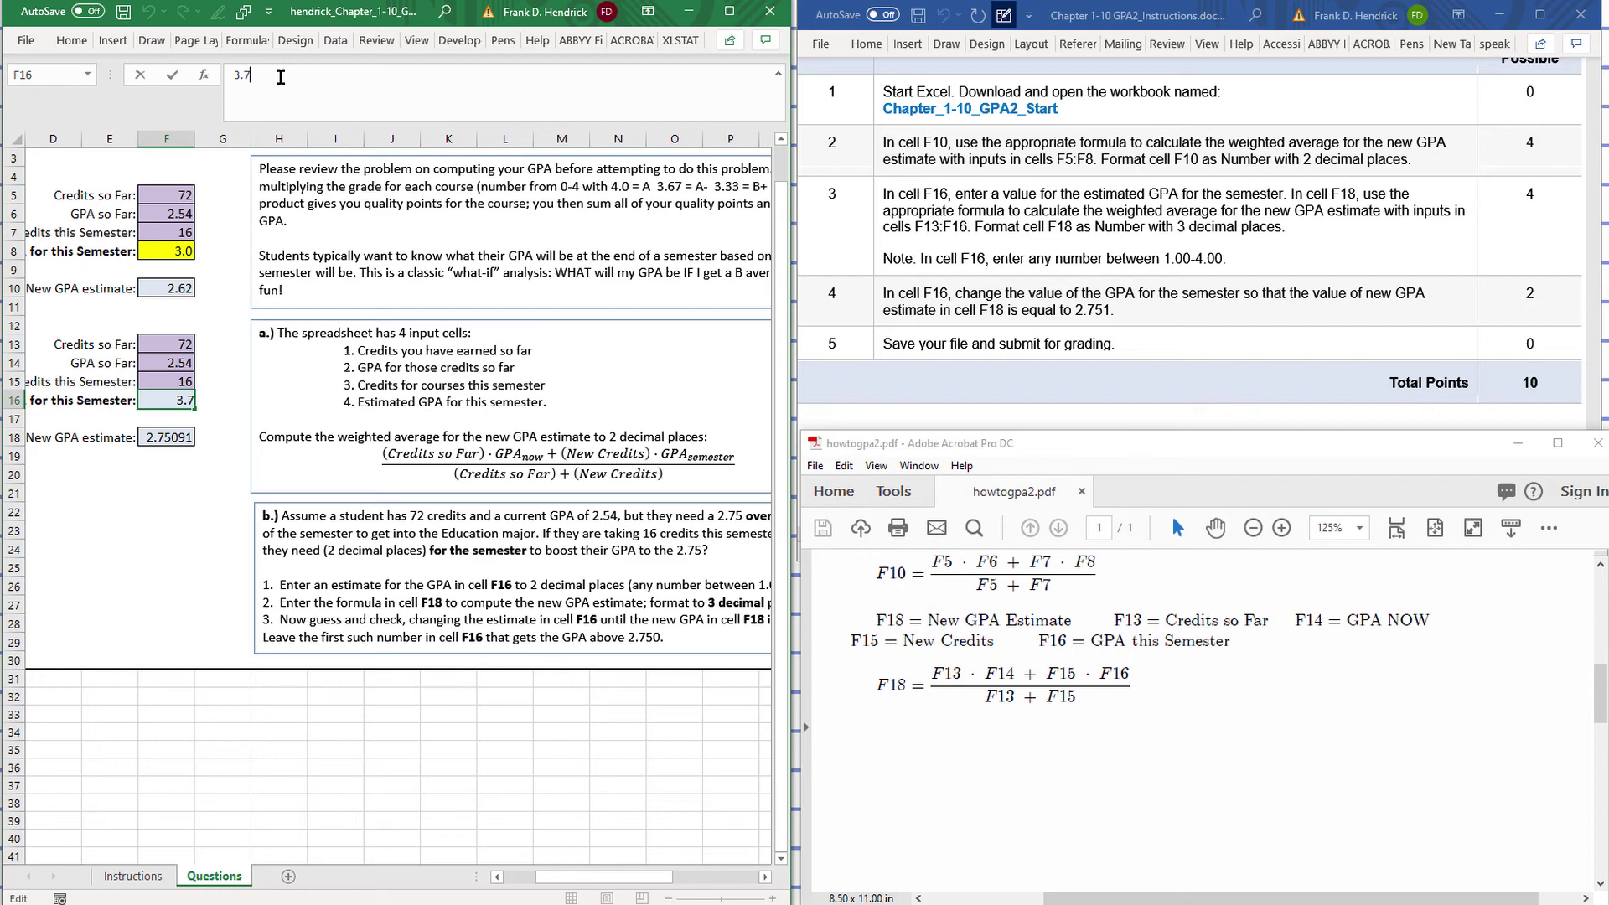
pyautogui.write('1')
pyautogui.press('Return')
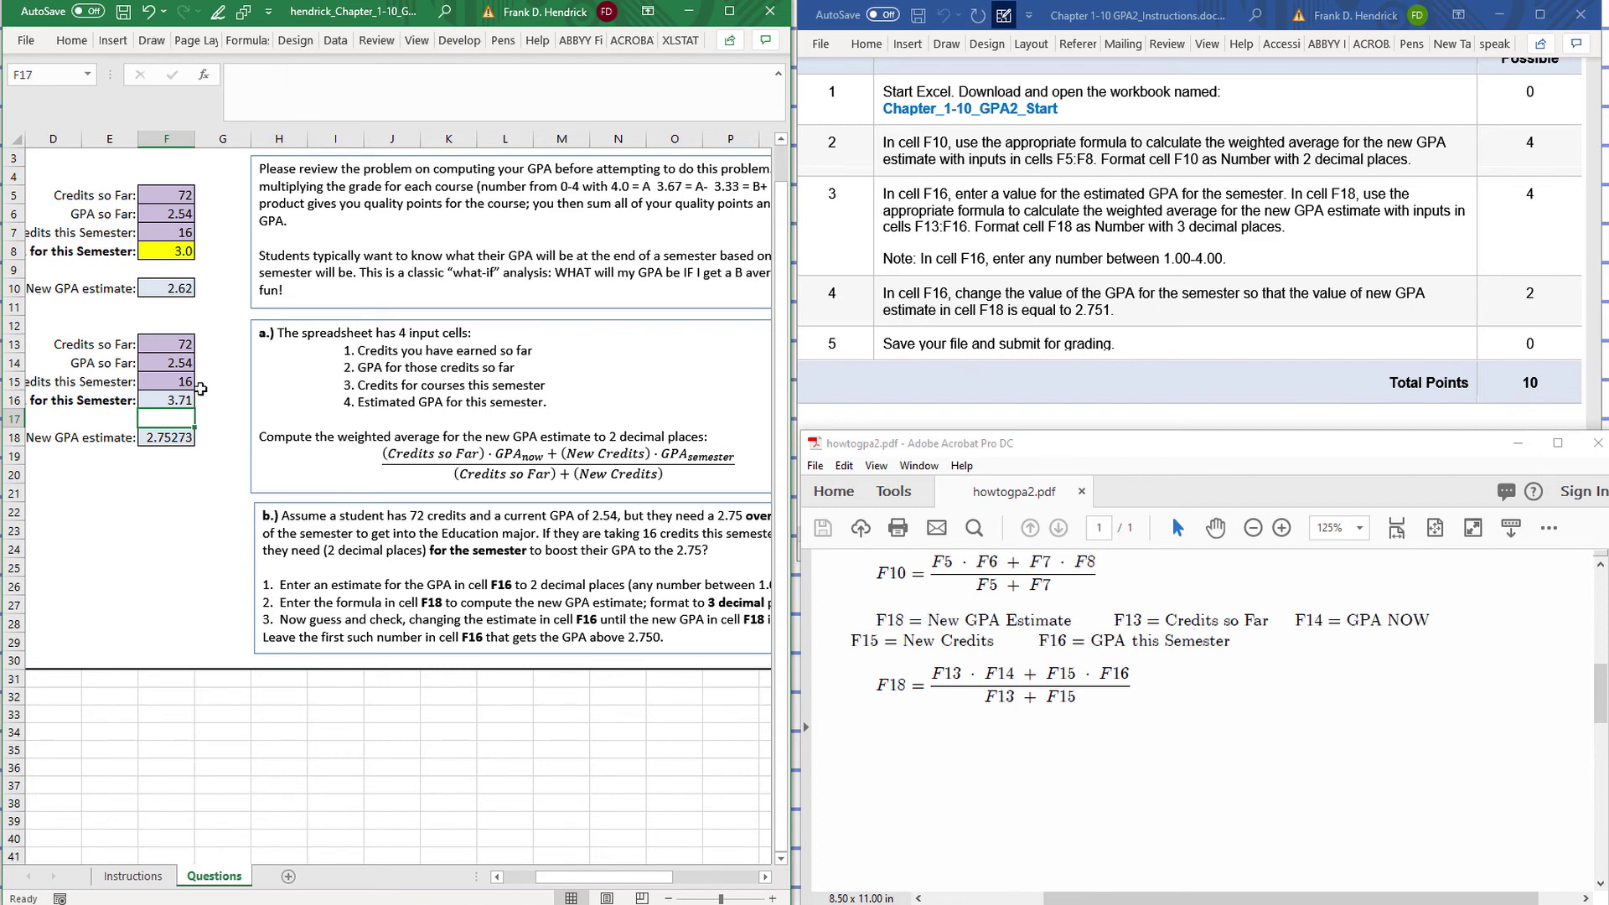
# Step: Fine-tune F16 to 3.705, making the F18 new GPA estimate 2.75182
pyautogui.click(179, 402)
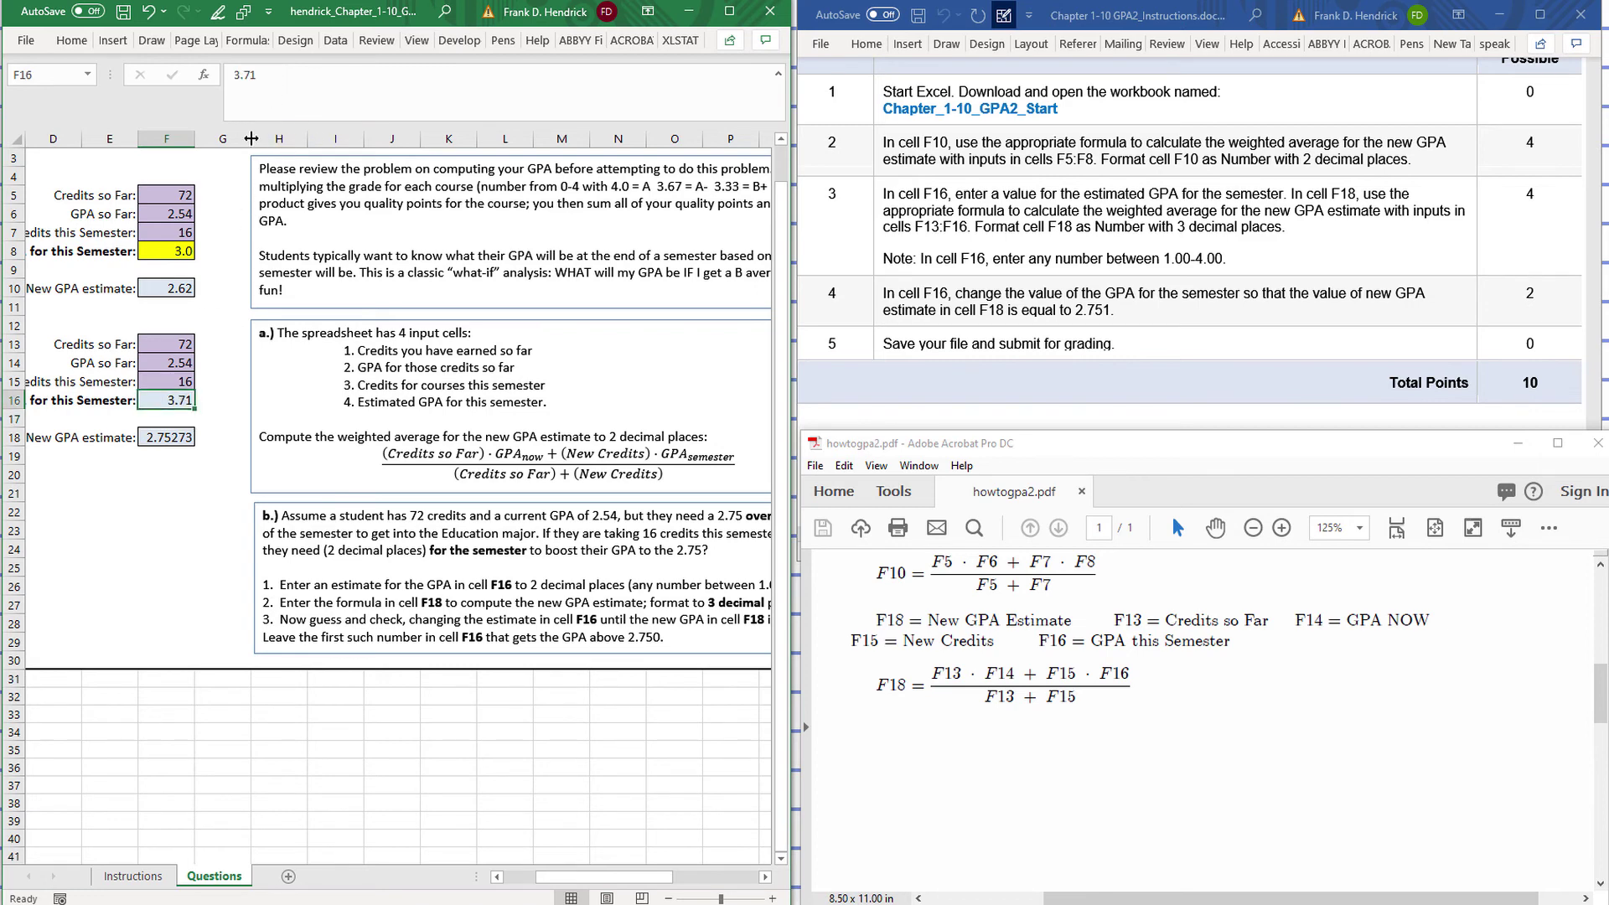
pyautogui.click(274, 81)
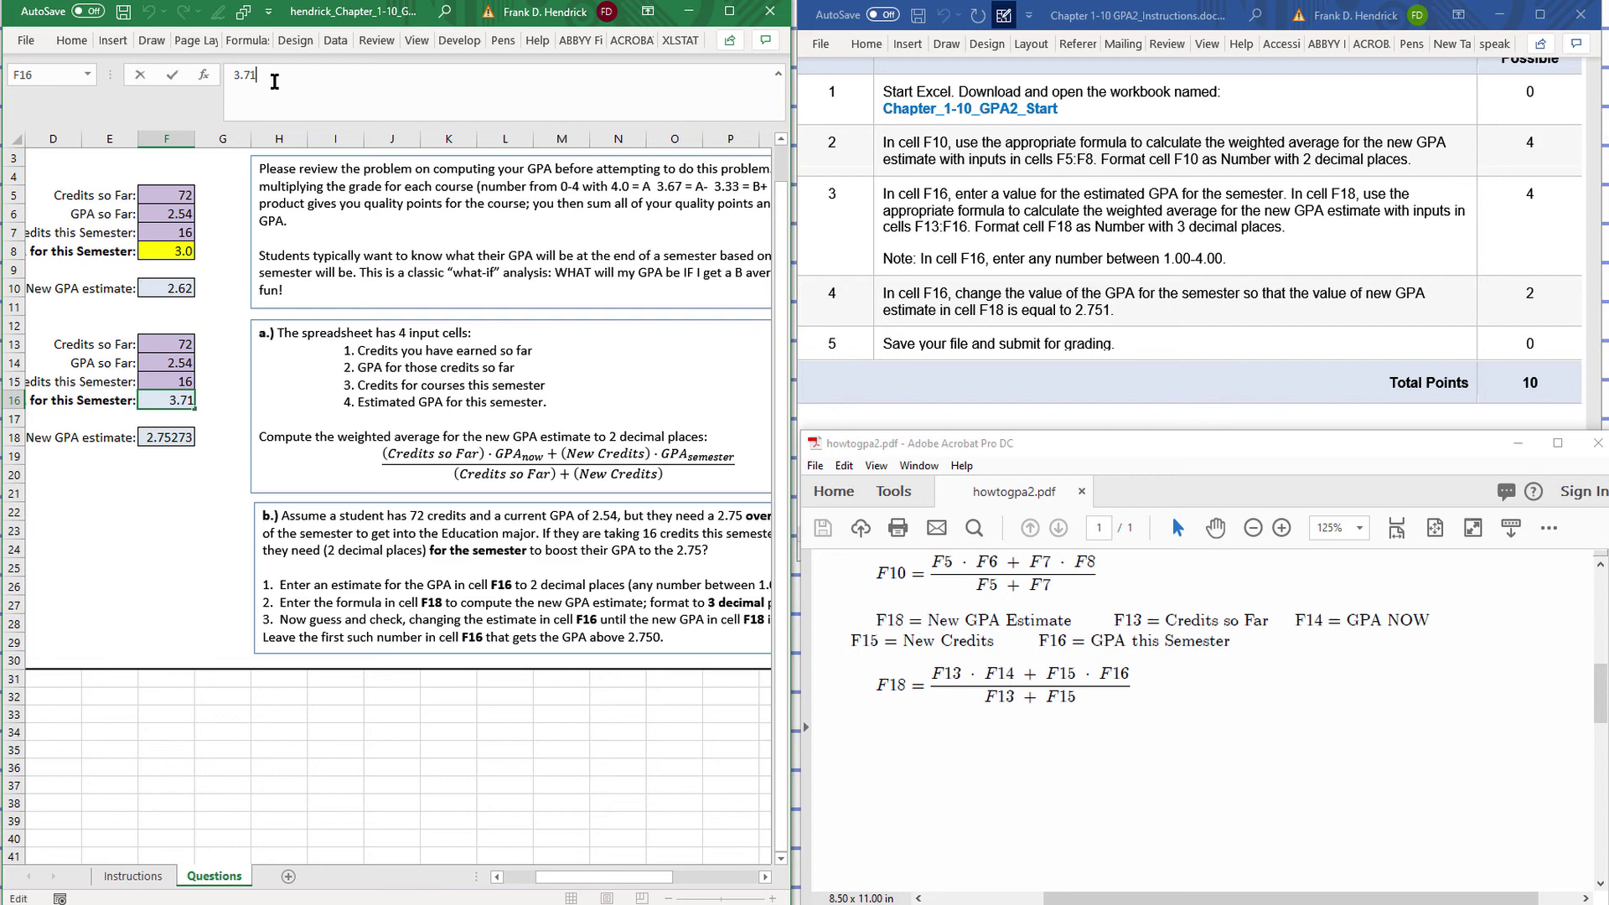
pyautogui.press('BackSpace')
pyautogui.write('05')
pyautogui.press('Return')
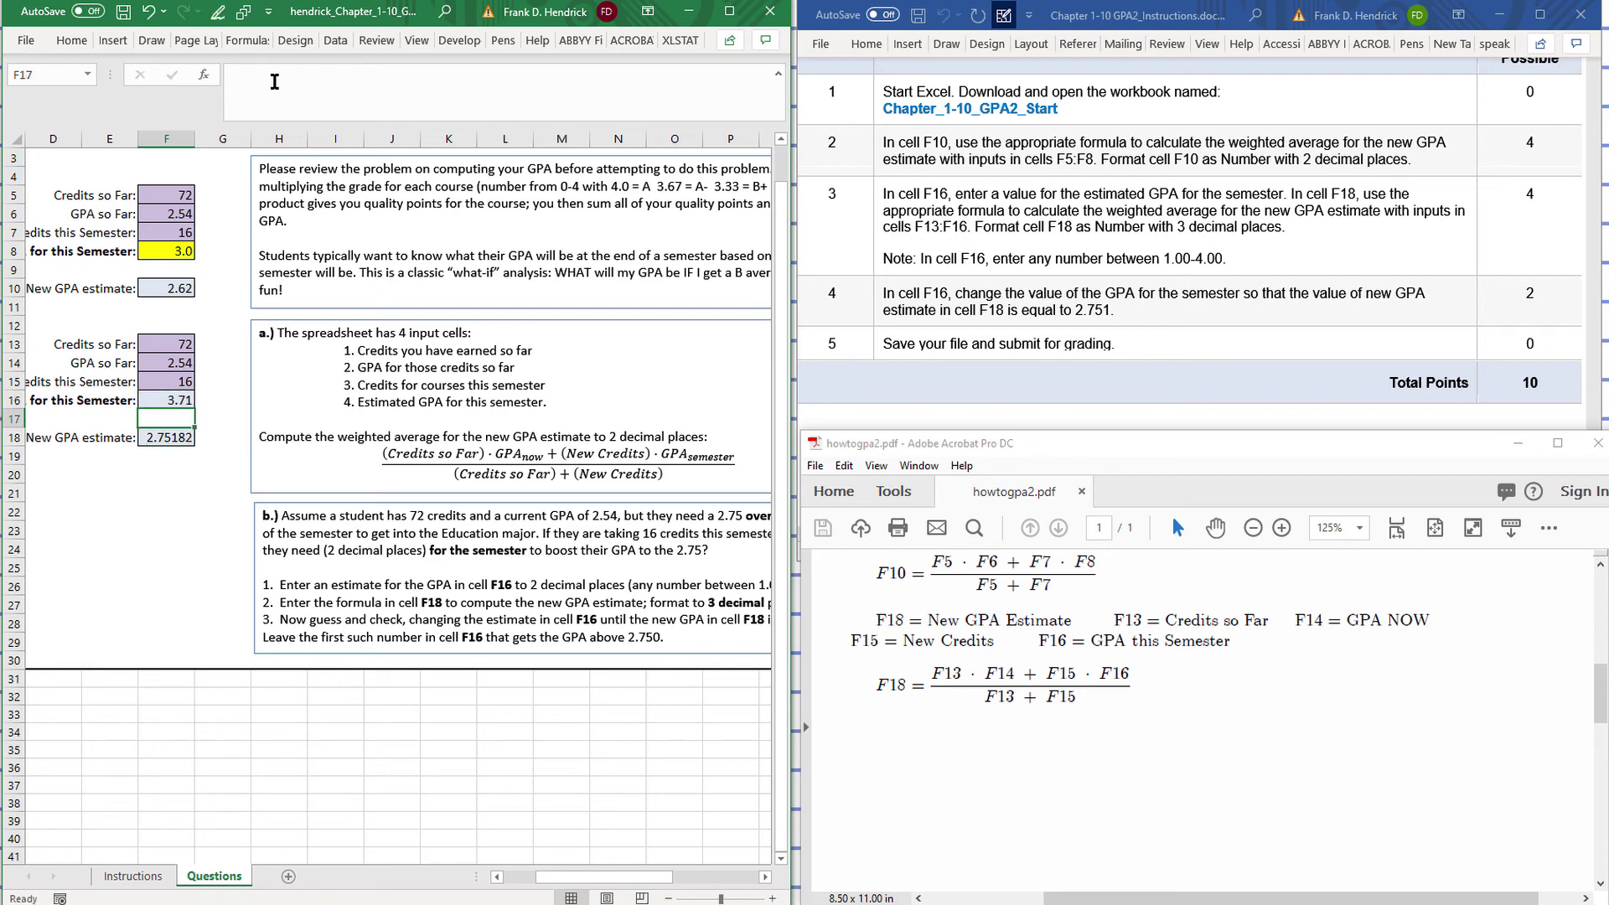
pyautogui.click(182, 397)
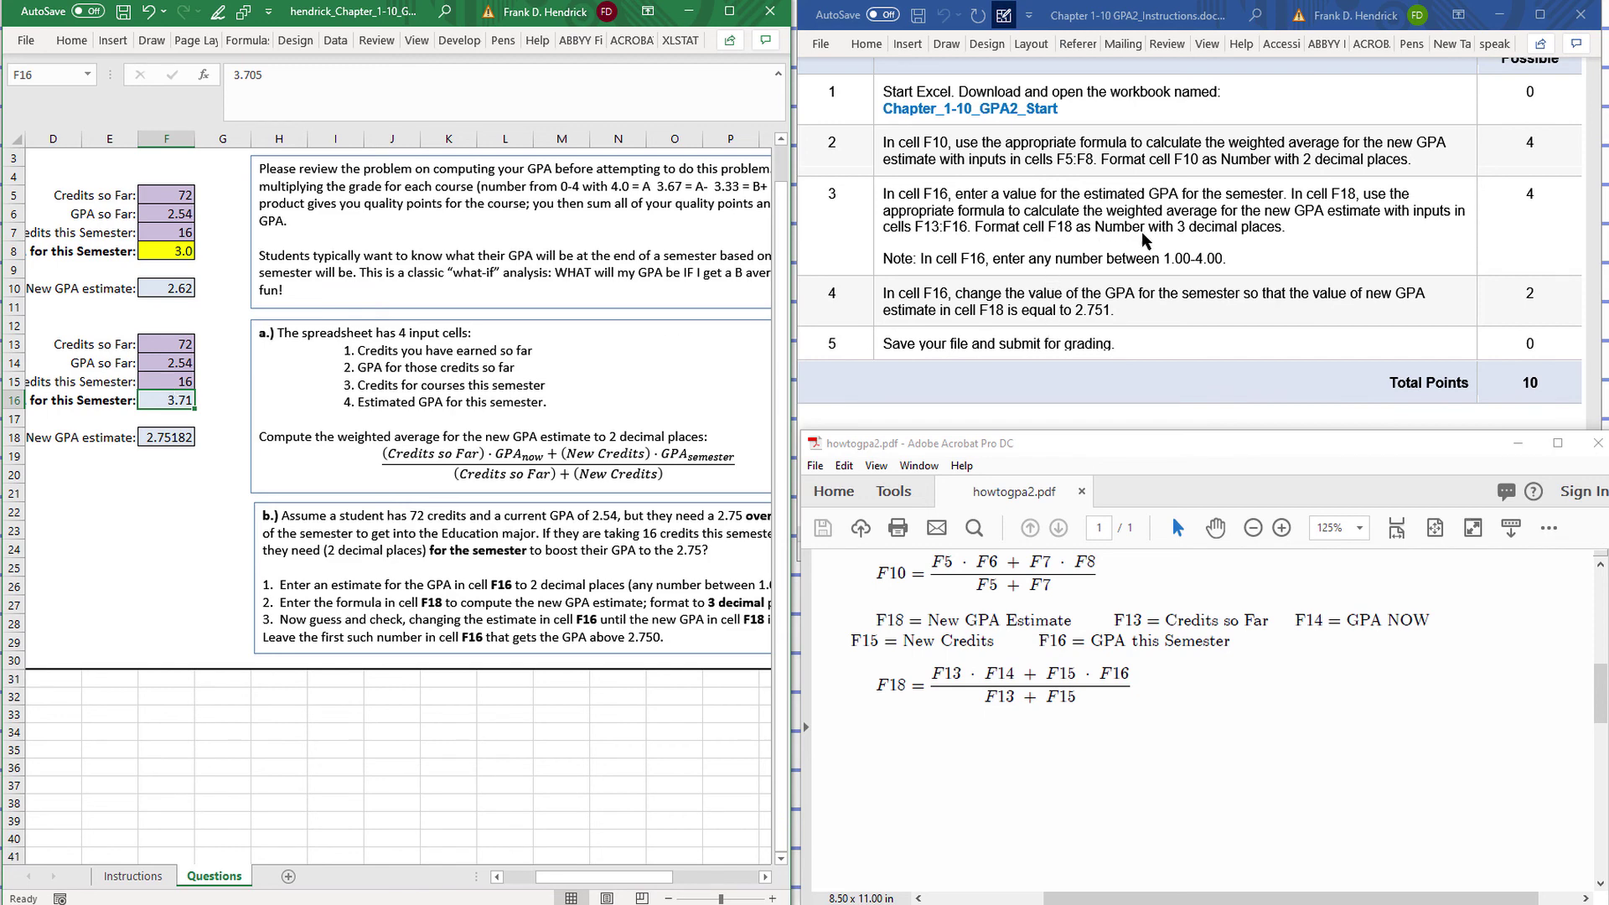
# Step: Set cell F16's Number format to 3 decimal places so it displays 3.705
pyautogui.rightClick(160, 403)
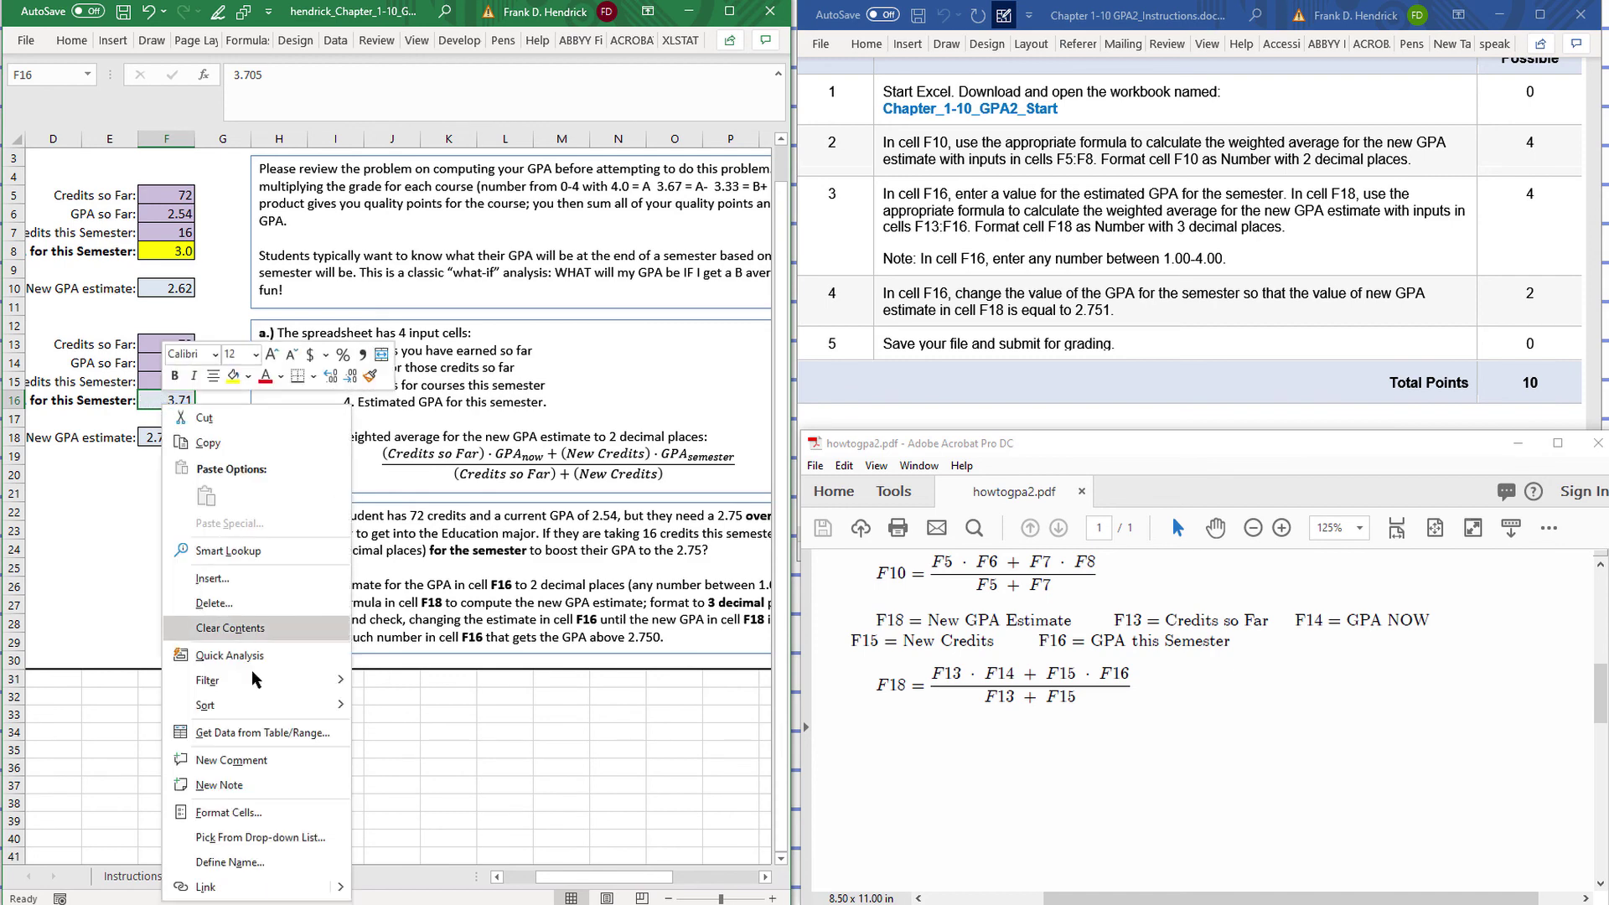
pyautogui.click(296, 815)
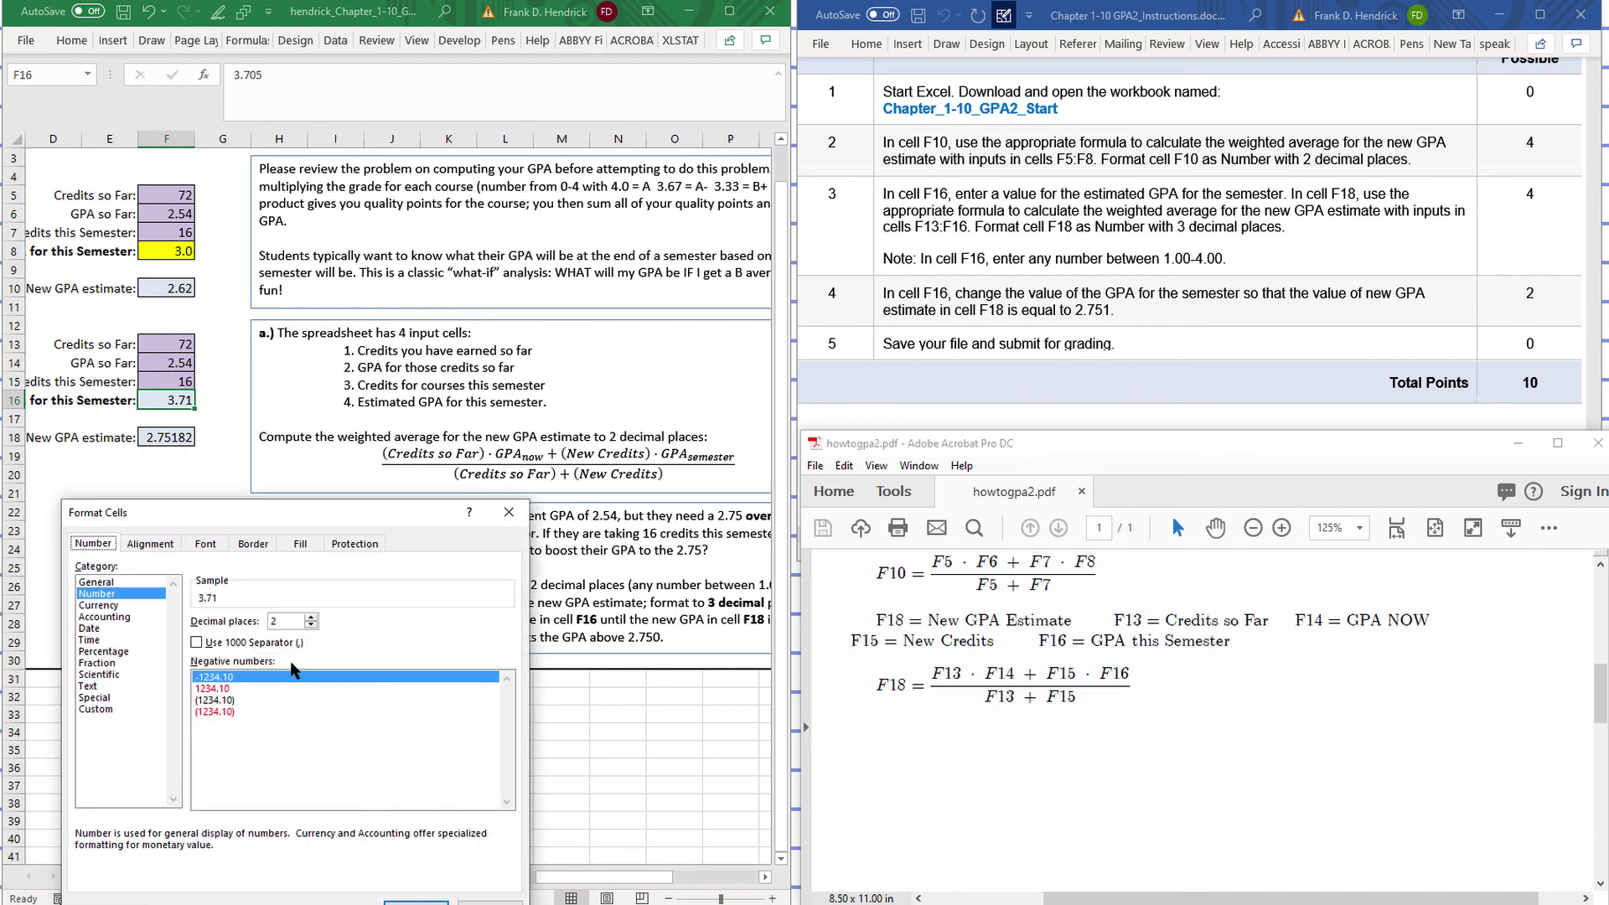
pyautogui.click(311, 622)
pyautogui.moveTo(393, 508); pyautogui.dragTo(399, 329)
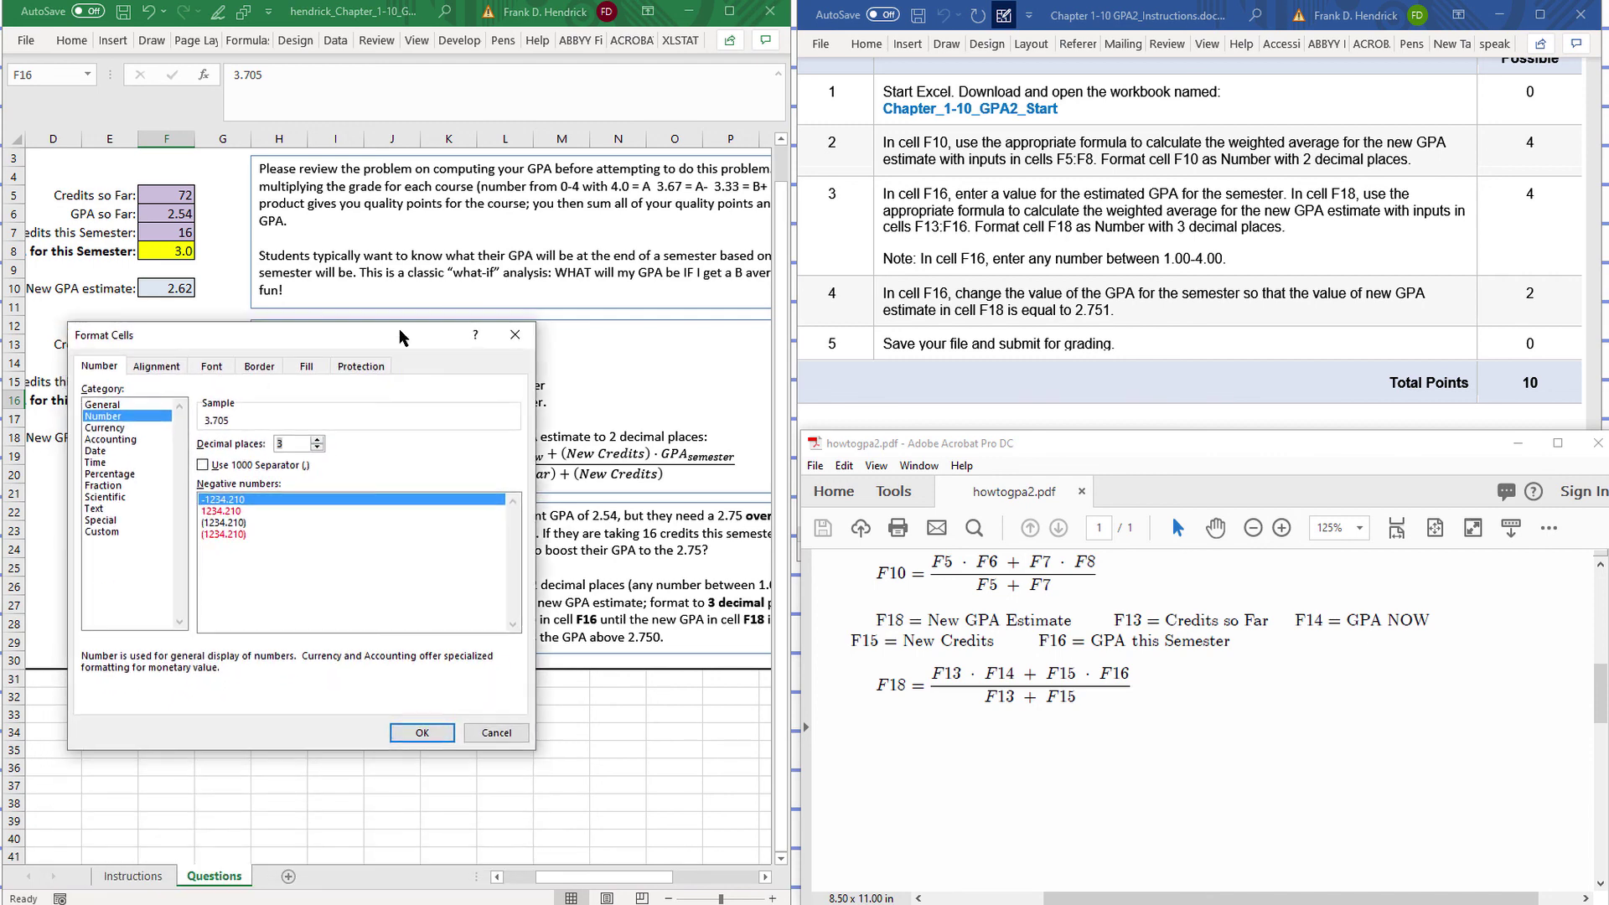
pyautogui.click(409, 732)
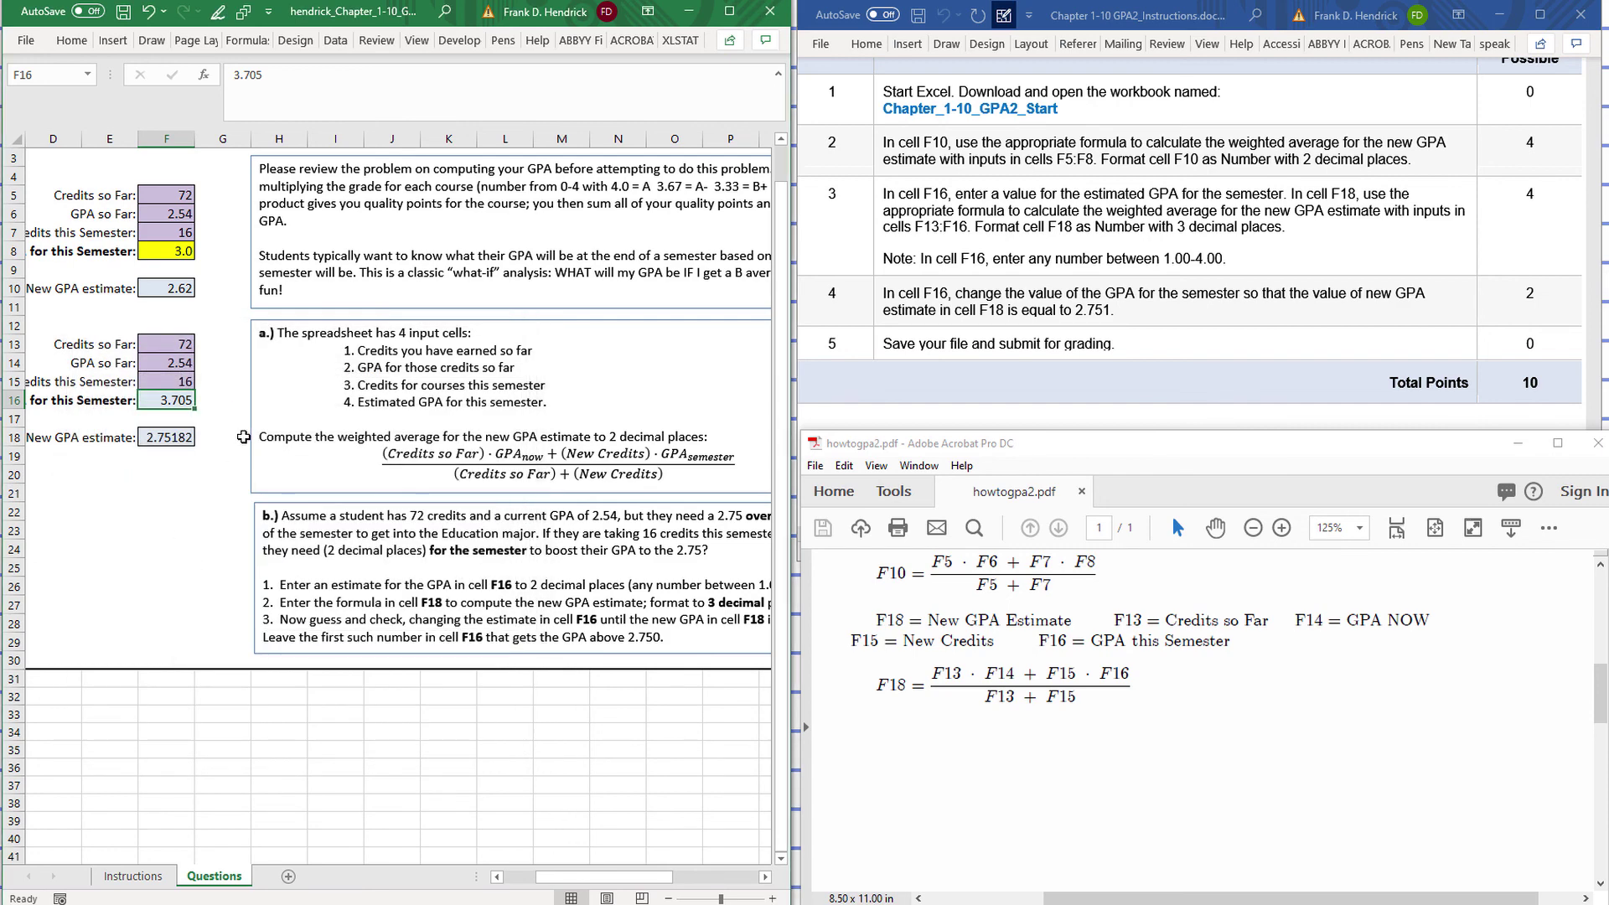